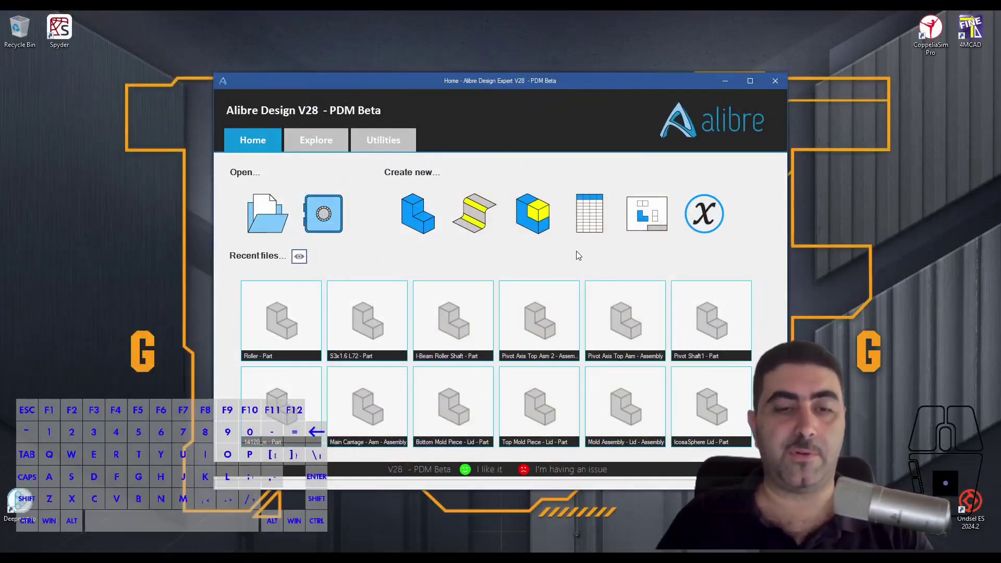
# Step: Open the S3x1.6 L72 part and look over the I-beam and the Roller part for reference
pyautogui.moveTo(395, 302)
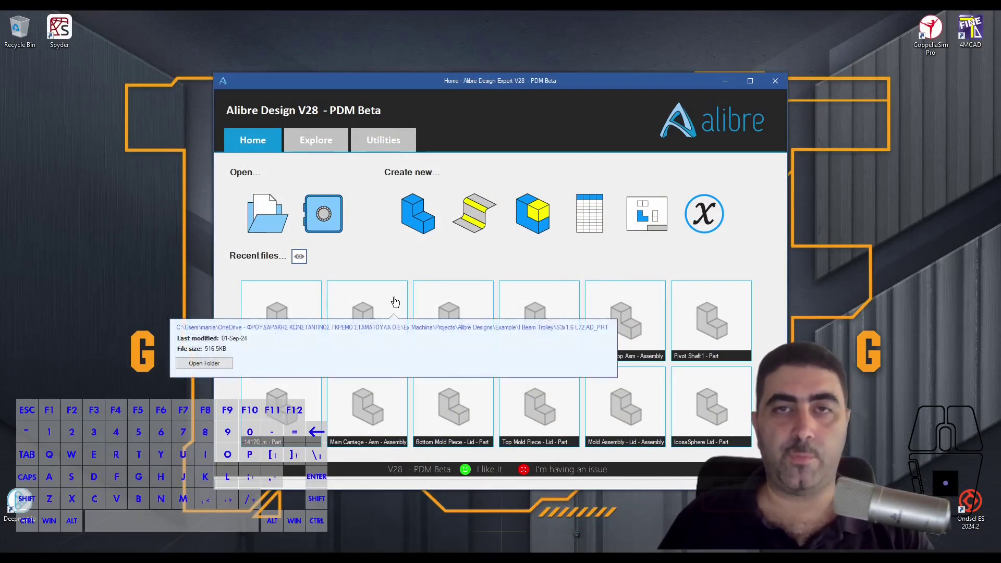
pyautogui.click(394, 297)
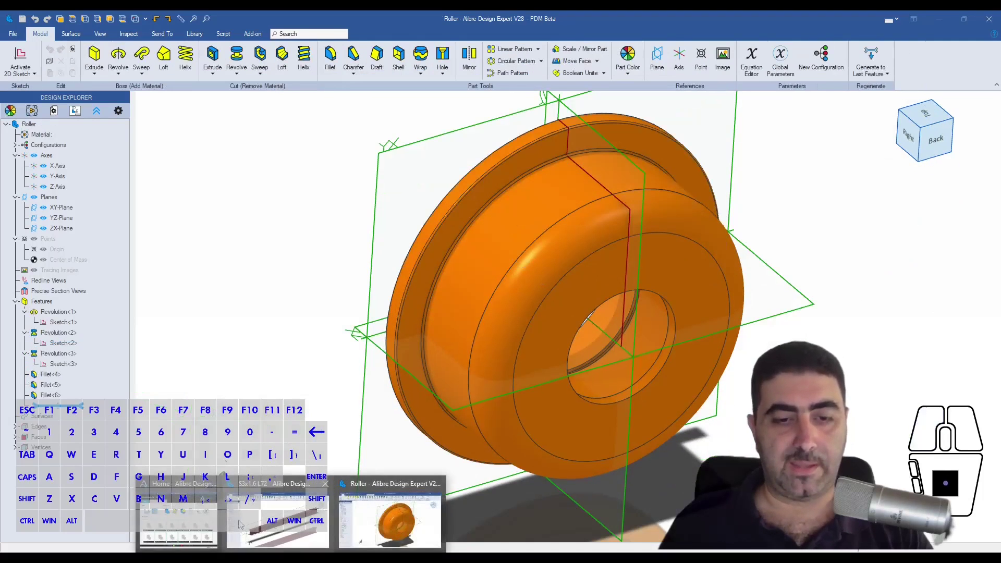
pyautogui.click(259, 516)
pyautogui.scroll(5, 322, 394)
pyautogui.click(347, 387)
pyautogui.keyDown('shift'); pyautogui.moveTo(351, 384); pyautogui.dragTo(365, 335, button='middle'); pyautogui.keyUp('shift')
pyautogui.moveTo(367, 263); pyautogui.dragTo(362, 308, button='middle')
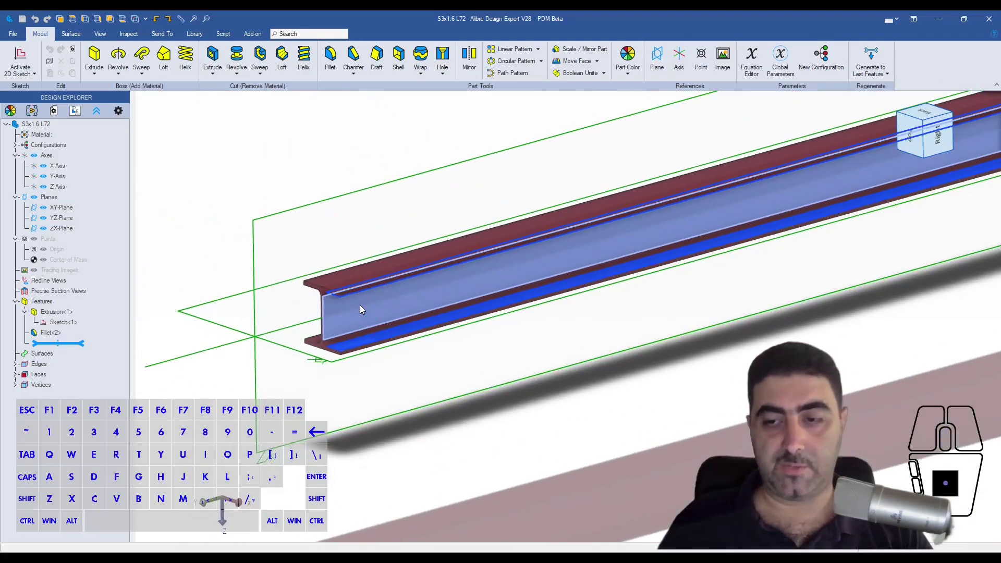
pyautogui.scroll(-5, 628, 351)
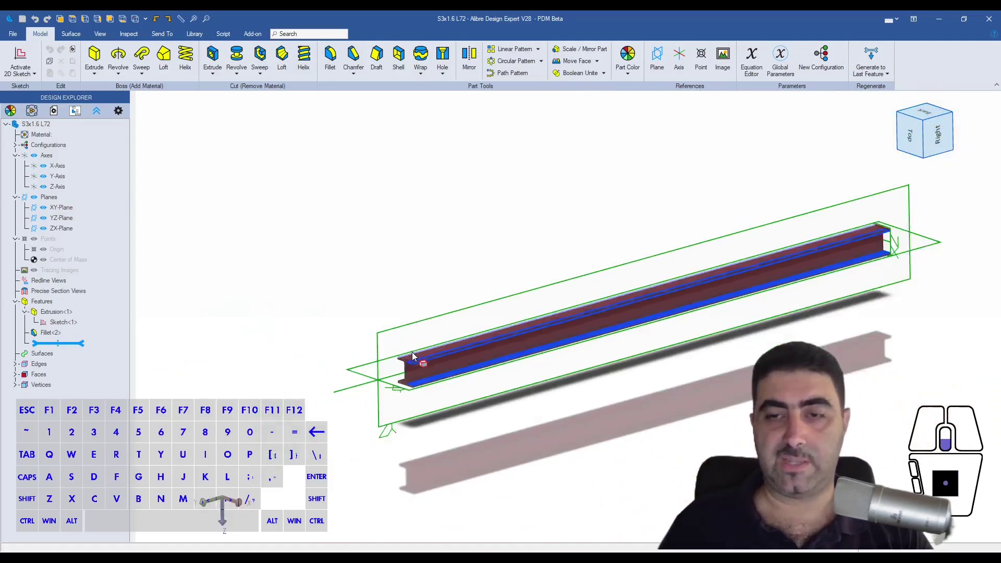
pyautogui.scroll(1, 643, 343)
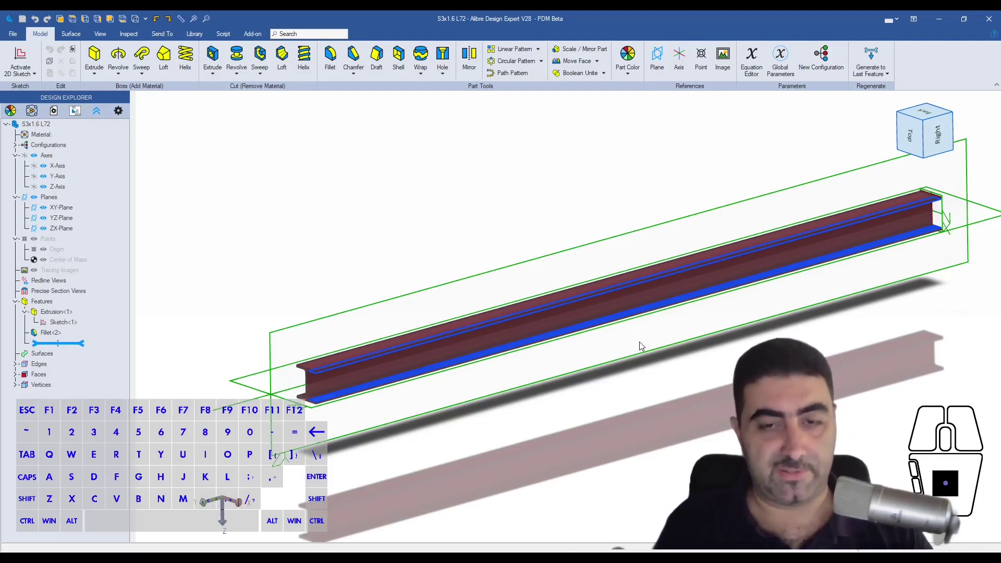
pyautogui.click(574, 369)
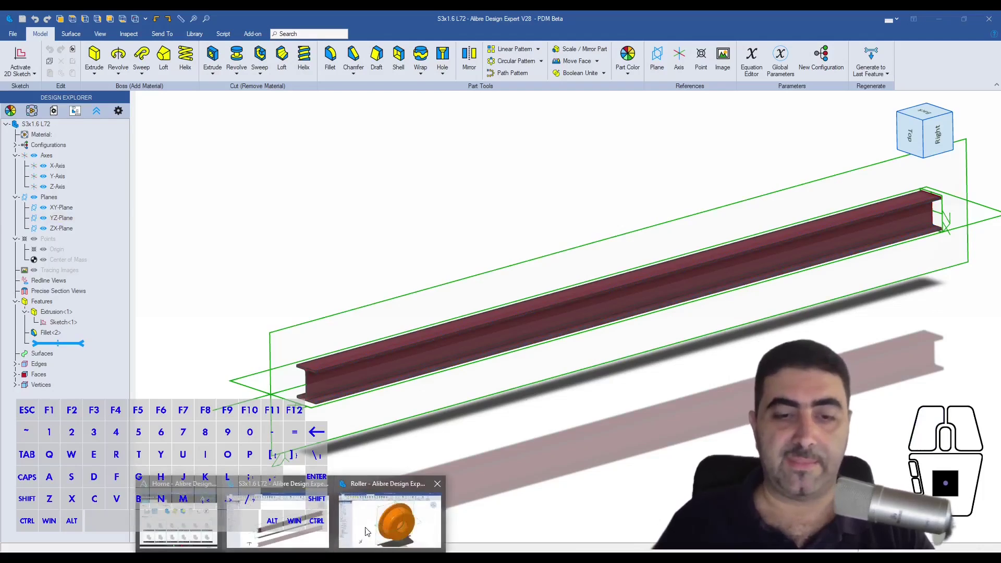
pyautogui.click(365, 516)
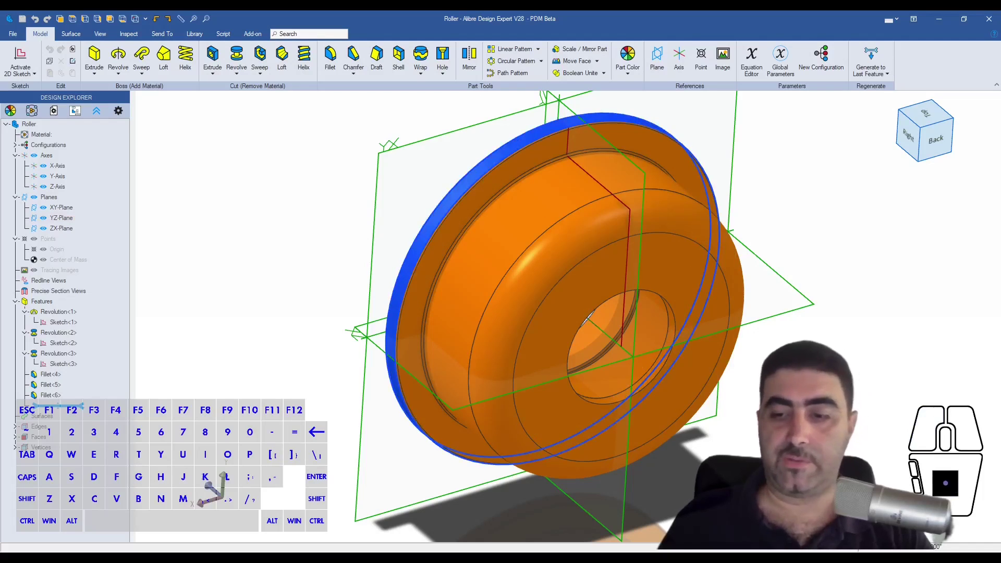
pyautogui.click(871, 449)
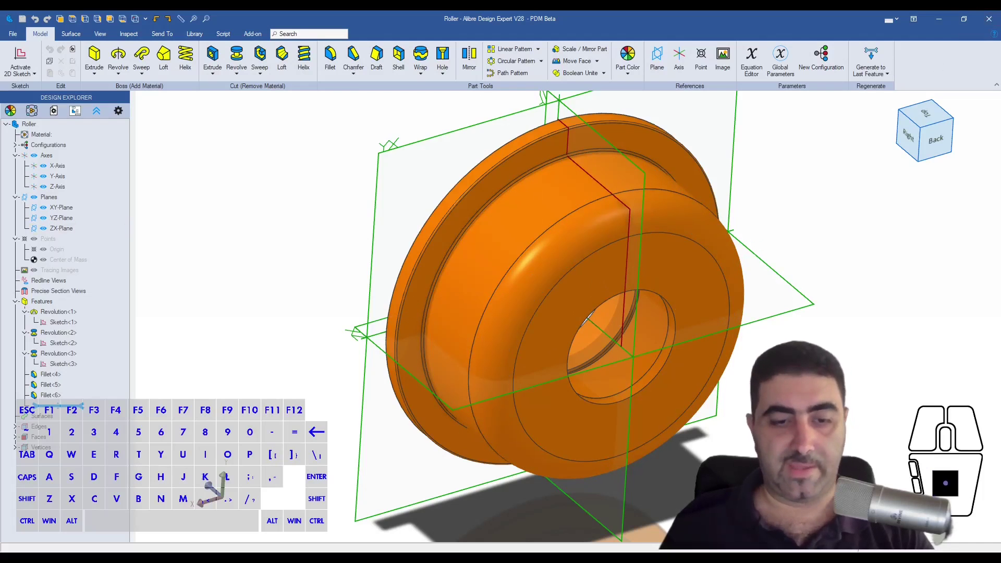
# Step: Create a new sheet metal part named "I-Beam Trolley Carrier"
pyautogui.click(288, 522)
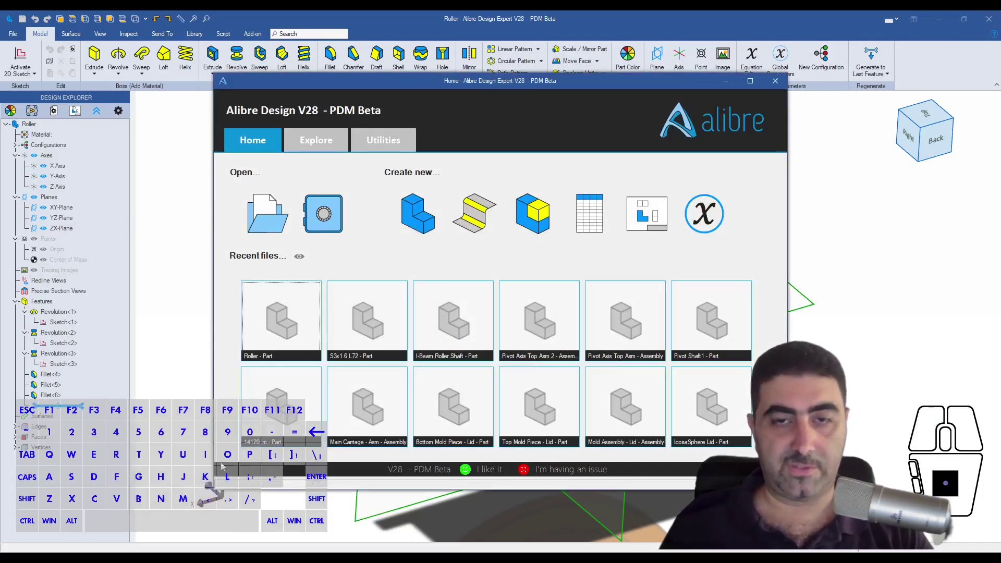
pyautogui.click(476, 215)
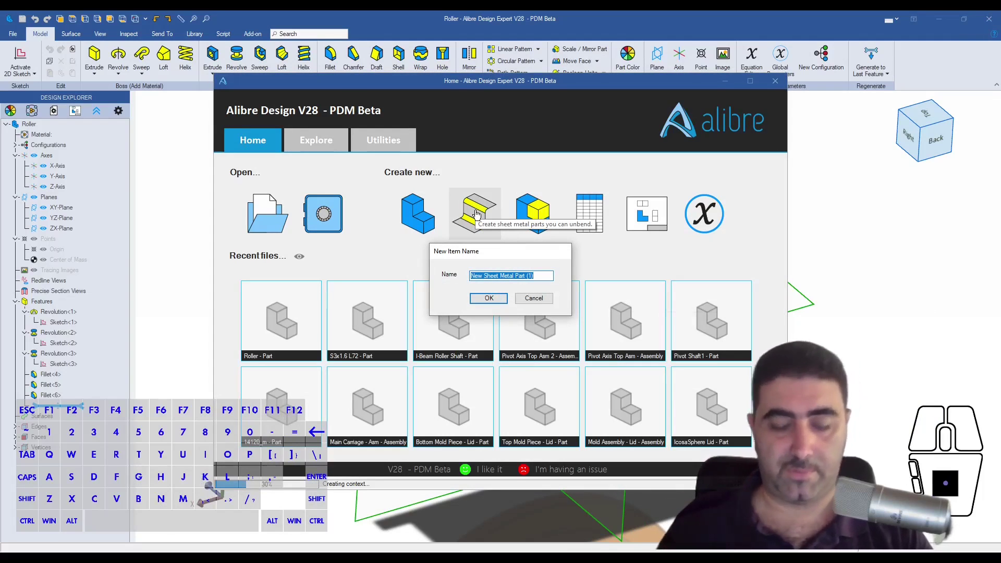
pyautogui.press('BackSpace')
pyautogui.write('I-Be')
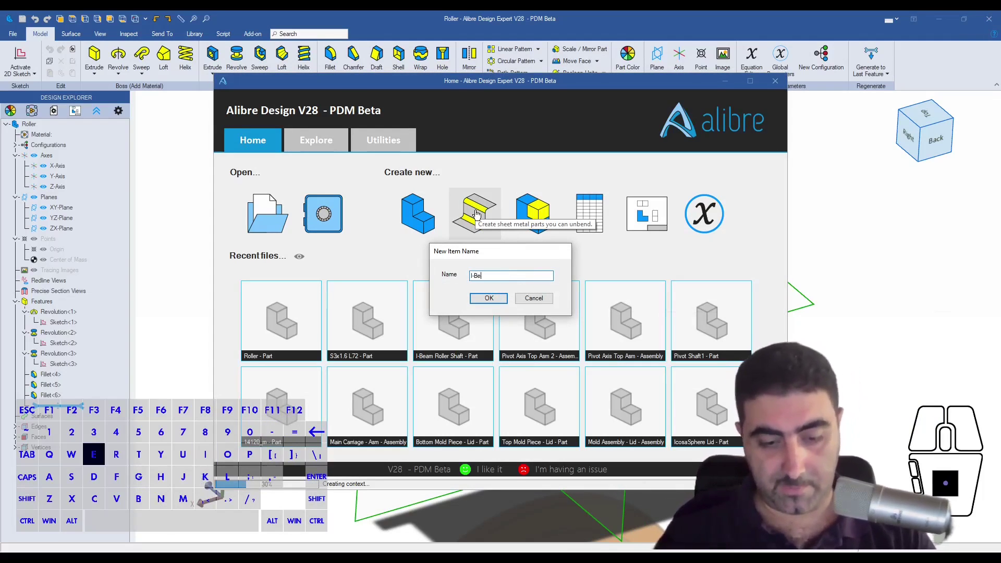
pyautogui.write('am Trolley C')
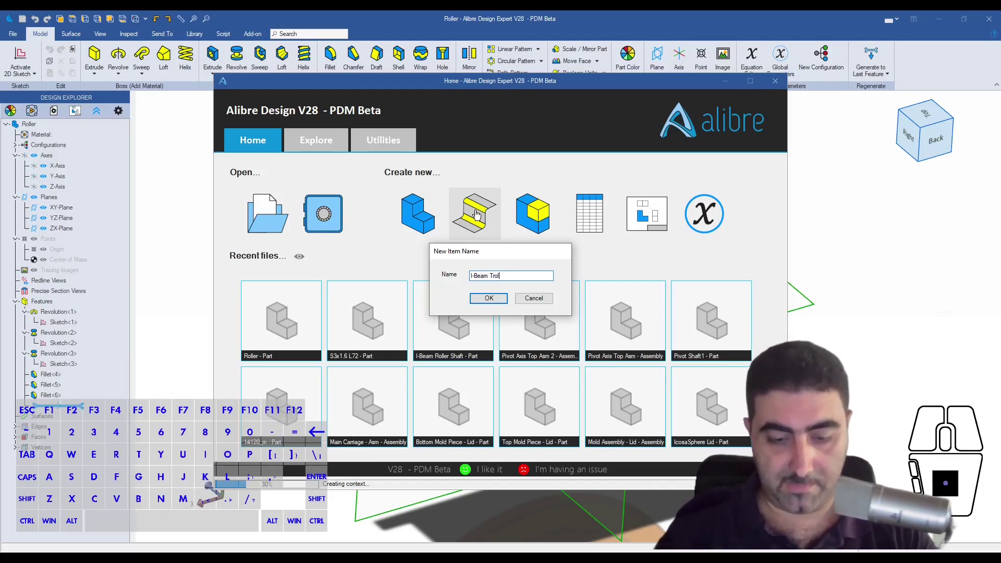
pyautogui.write('arrier')
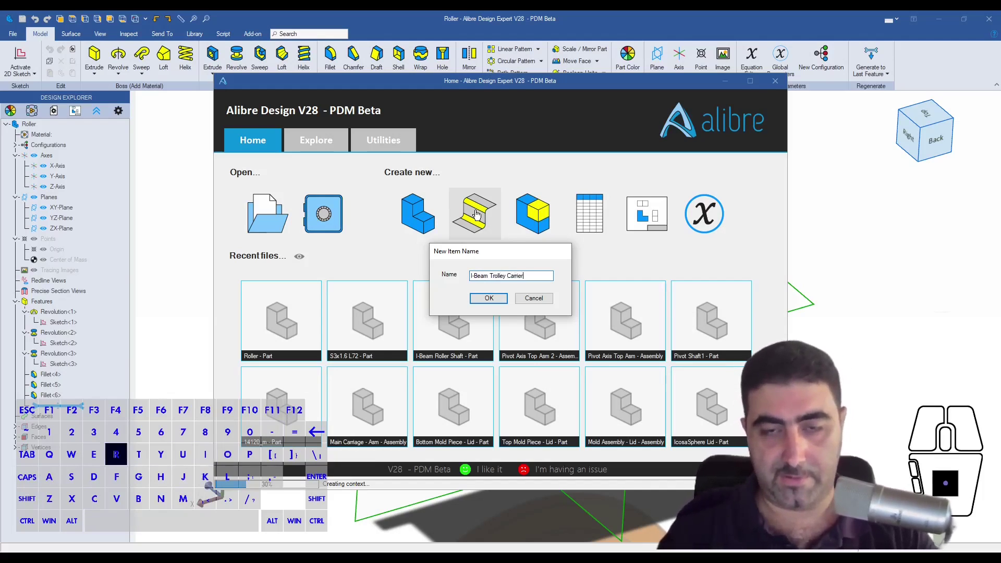
pyautogui.click(489, 299)
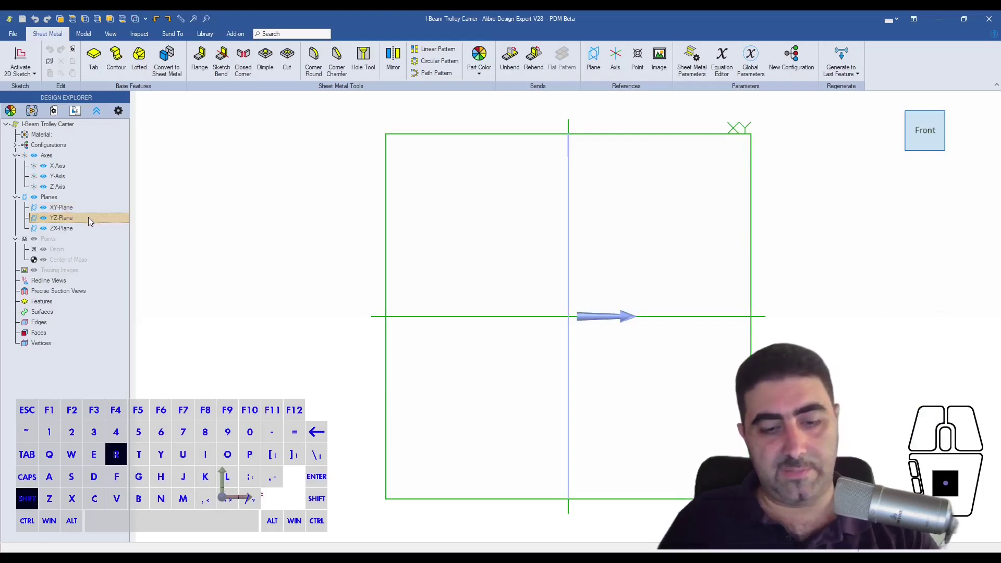
# Step: Start a sketch on the YZ-Plane and try a rectangle centred on the origin
pyautogui.hotkey('shift', 'r')
pyautogui.click(568, 317)
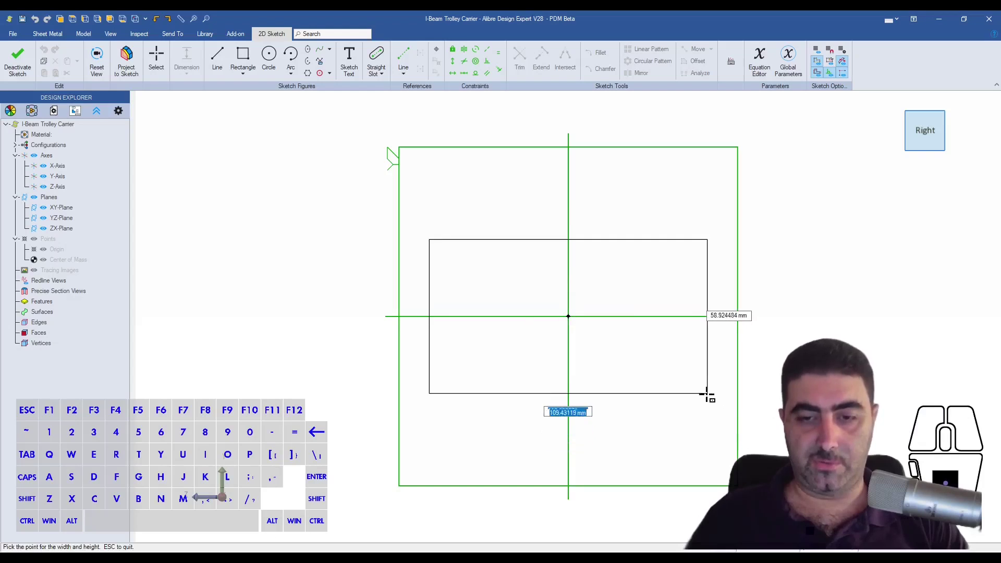
pyautogui.press('Escape')
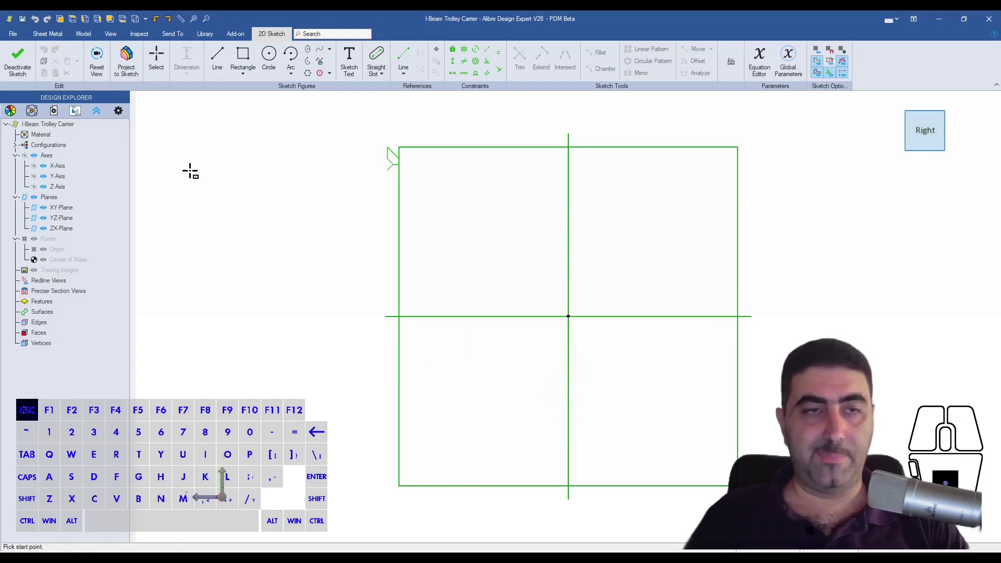
pyautogui.press('Escape')
# Step: Set the part's length unit to inches and show dual dimensions in millimeters, placed below
pyautogui.click(55, 111)
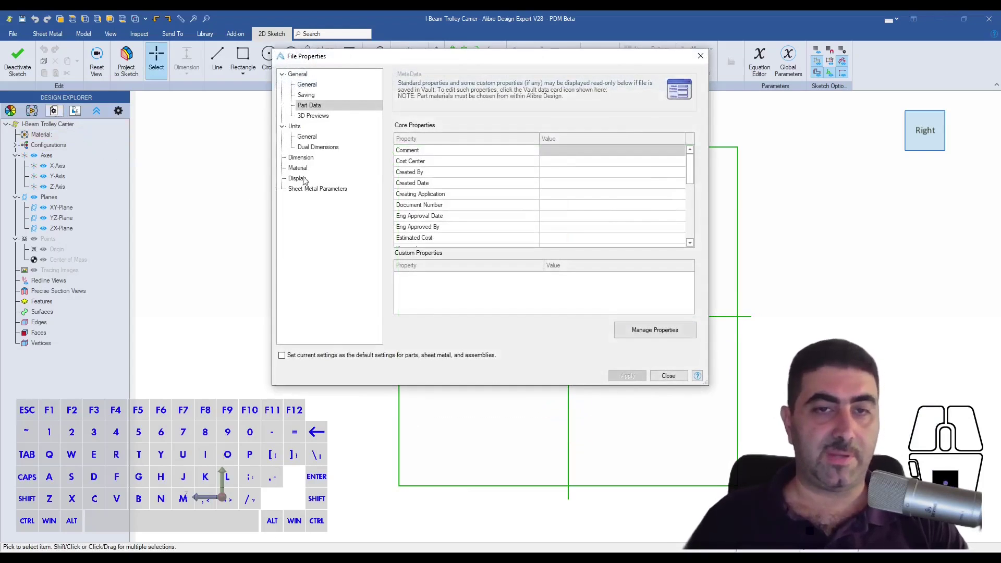
pyautogui.click(313, 126)
pyautogui.click(470, 108)
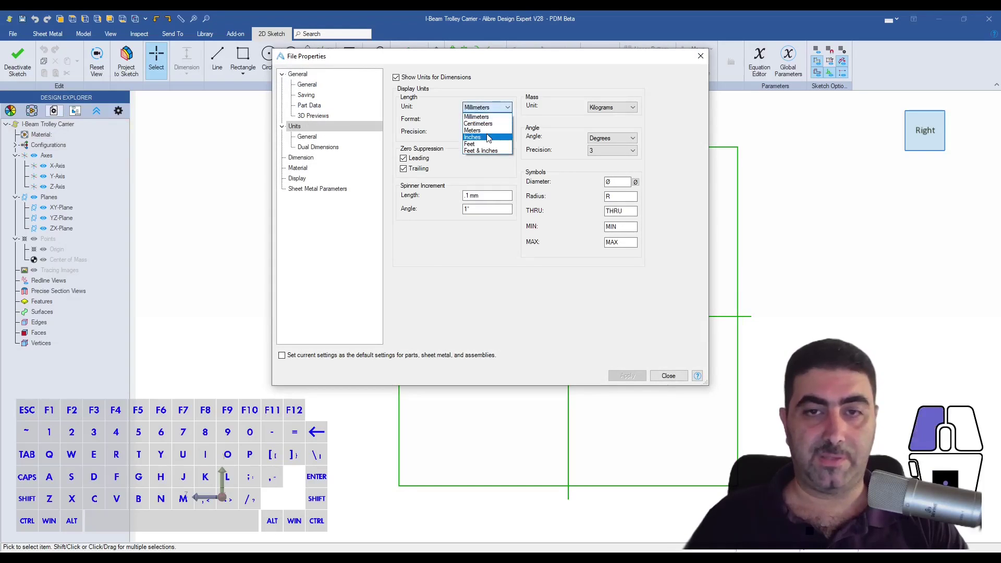
pyautogui.click(473, 137)
pyautogui.click(315, 147)
pyautogui.click(396, 77)
pyautogui.click(627, 376)
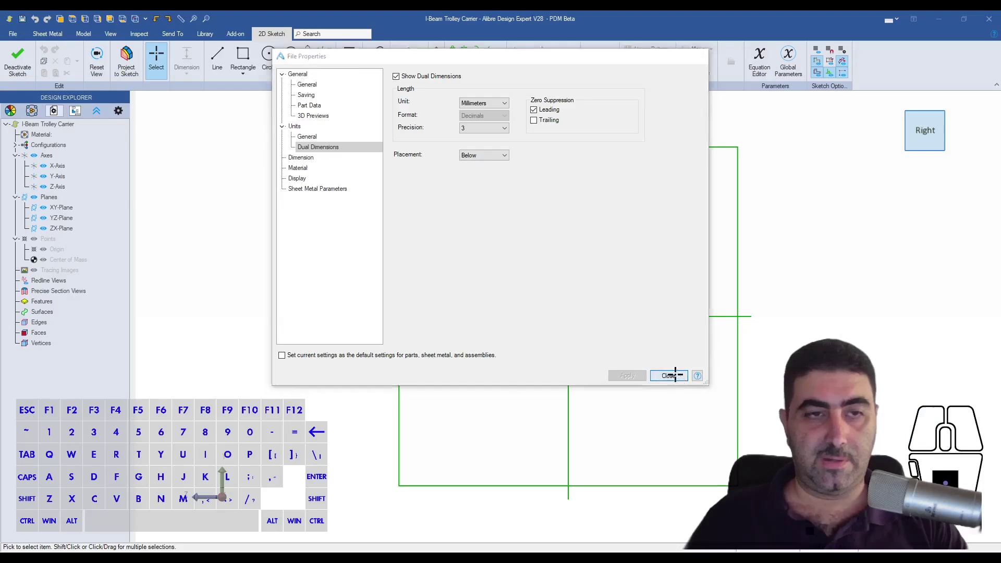
pyautogui.click(668, 376)
# Step: Draw a rectangle centred on the origin, 6.5 inches wide, and dimension its height at 2.5 inches
pyautogui.press('r')
pyautogui.click(568, 316)
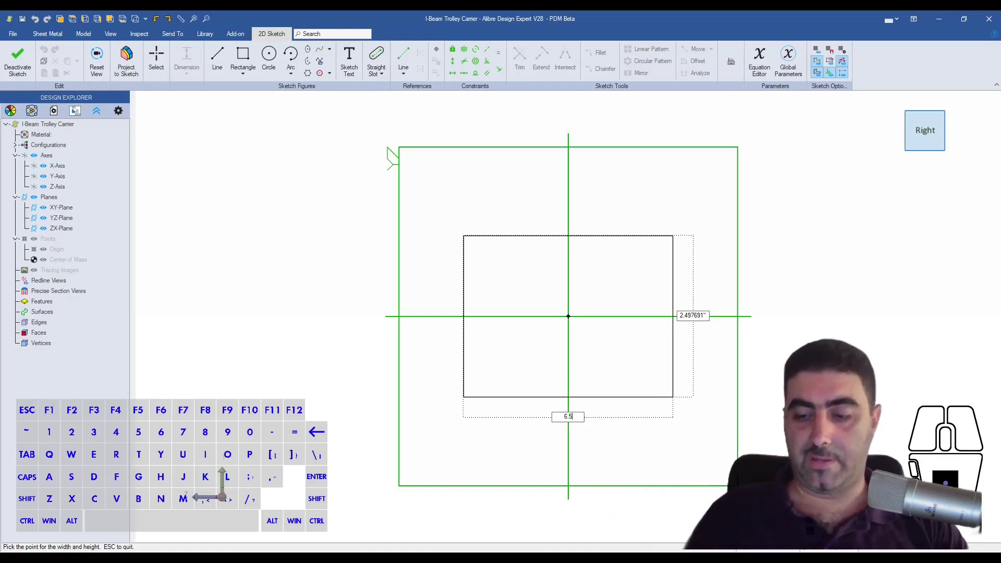
pyautogui.press('Return')
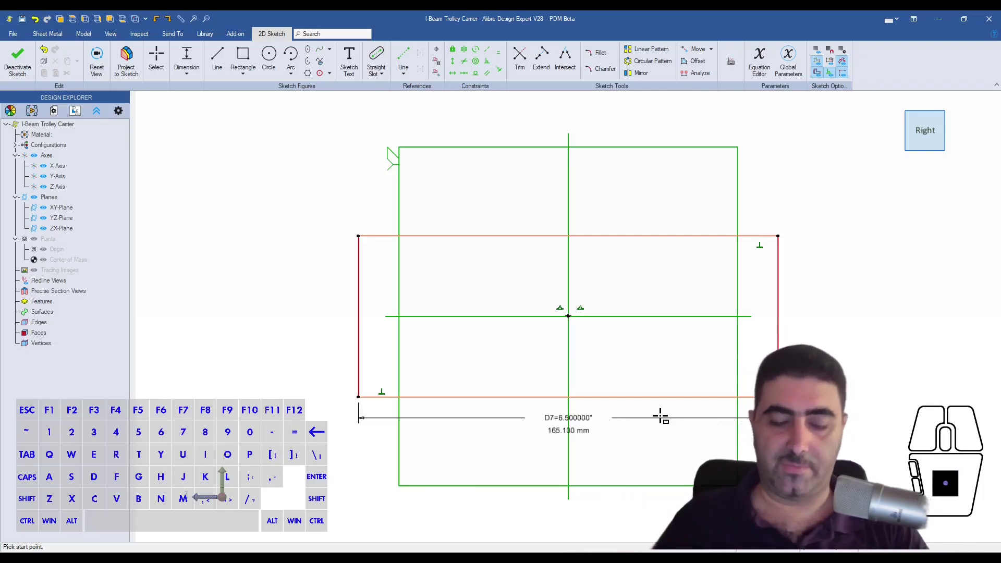
pyautogui.click(779, 320)
pyautogui.click(829, 321)
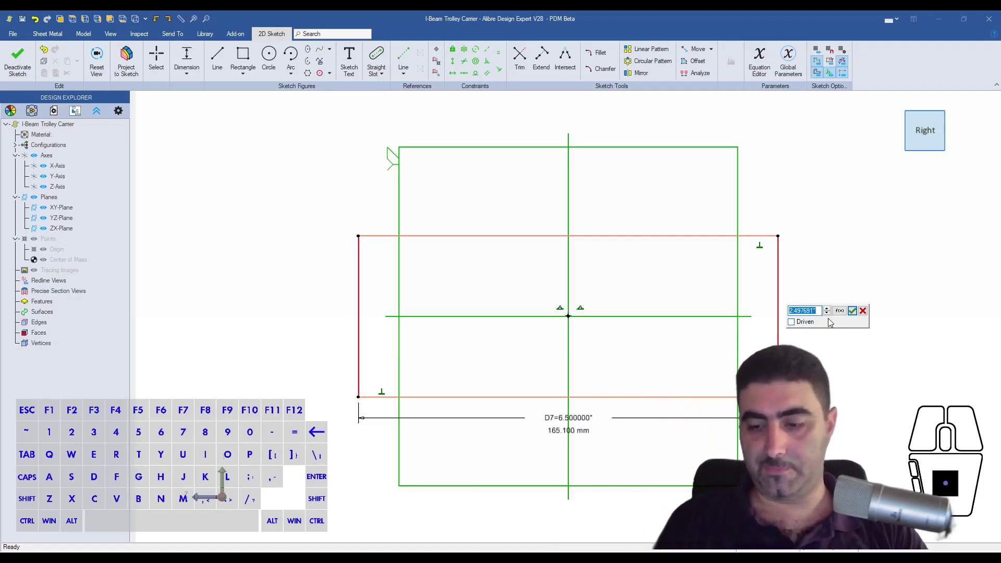
pyautogui.press('Return')
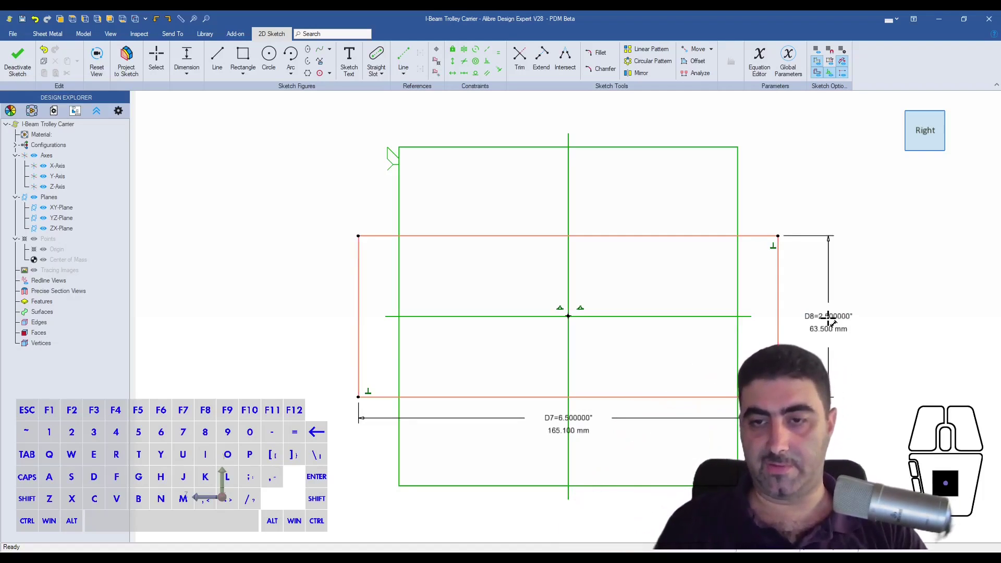
pyautogui.press('Escape')
# Step: Move the rectangle's width dimension text out beyond the rectangle's right side
pyautogui.scroll(-3, 679, 471)
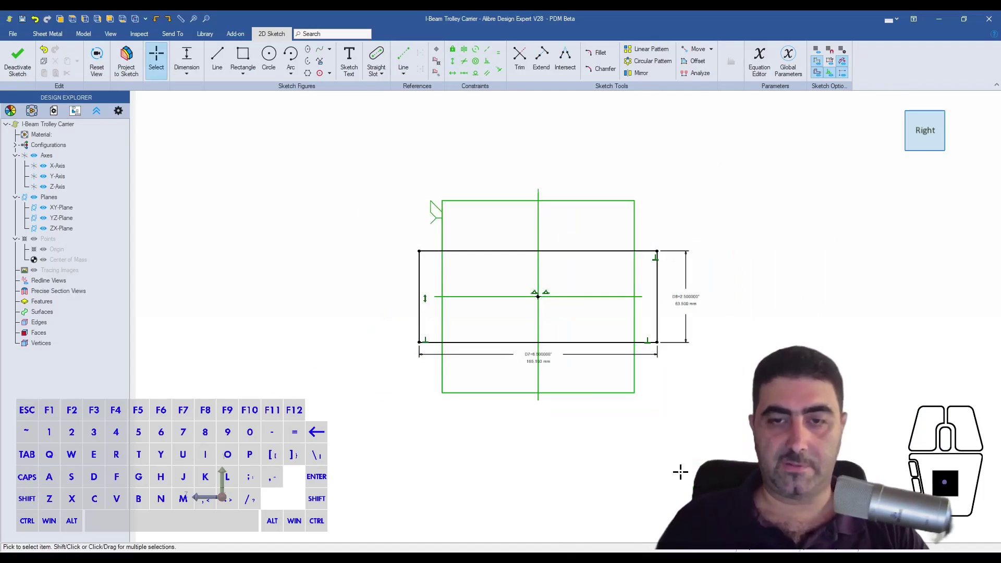
pyautogui.scroll(3, 552, 380)
pyautogui.scroll(-1, 572, 432)
pyautogui.moveTo(572, 431); pyautogui.dragTo(865, 442)
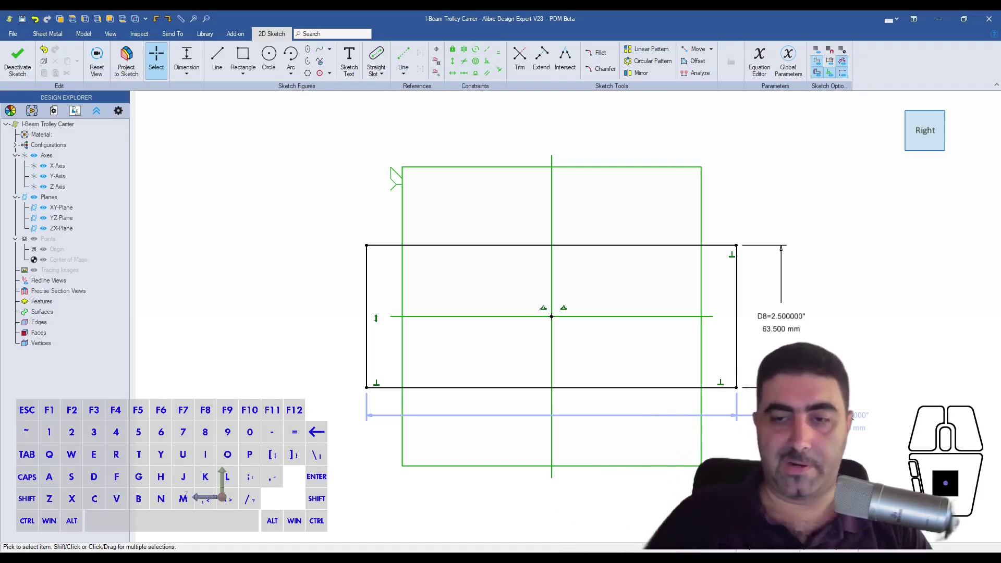
# Step: Convert the rectangle's bottom edge into a reference line
pyautogui.rightClick(873, 331)
pyautogui.click(640, 388)
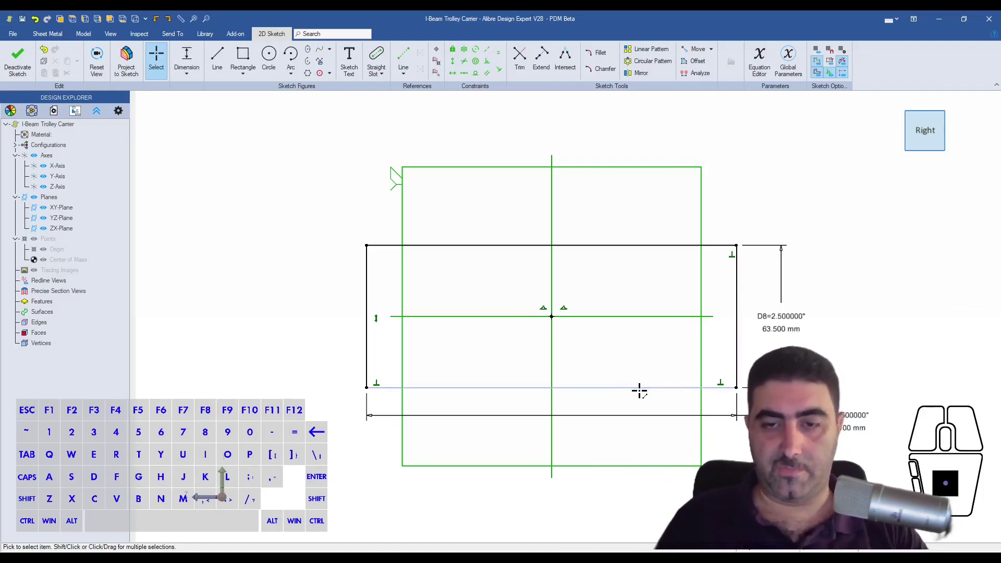
pyautogui.click(876, 430)
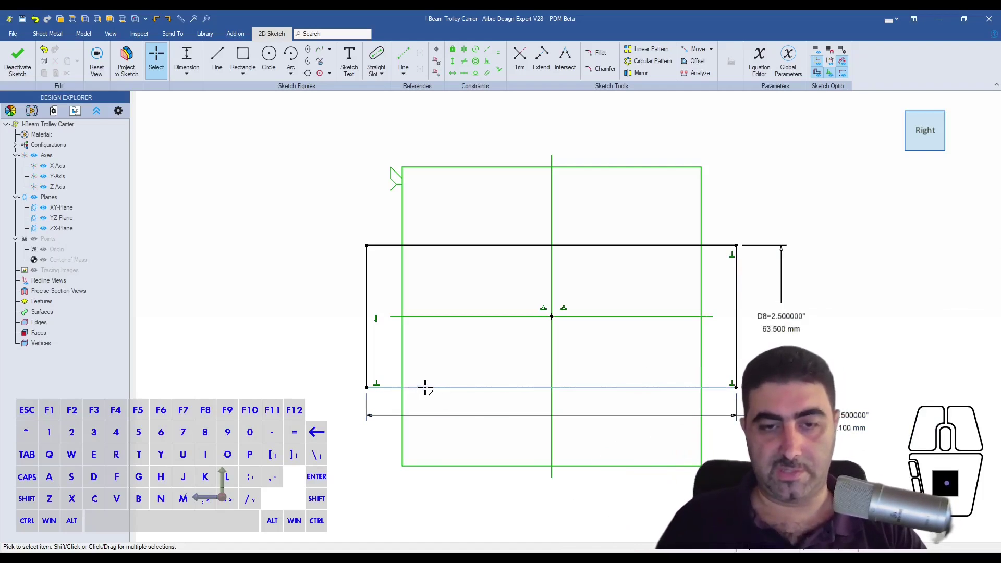
# Step: Draw two slanted lines joining the rectangle's bottom corners at a point below the origin, the first about 3.75 inches long at 30 degrees
pyautogui.press('l')
pyautogui.click(367, 388)
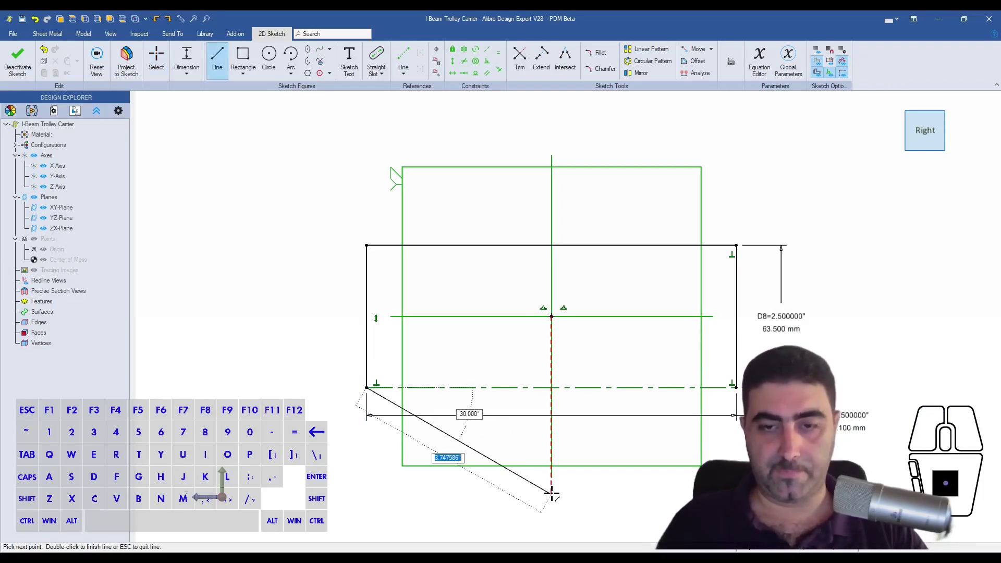
pyautogui.click(551, 494)
pyautogui.doubleClick(736, 388)
pyautogui.press('Escape')
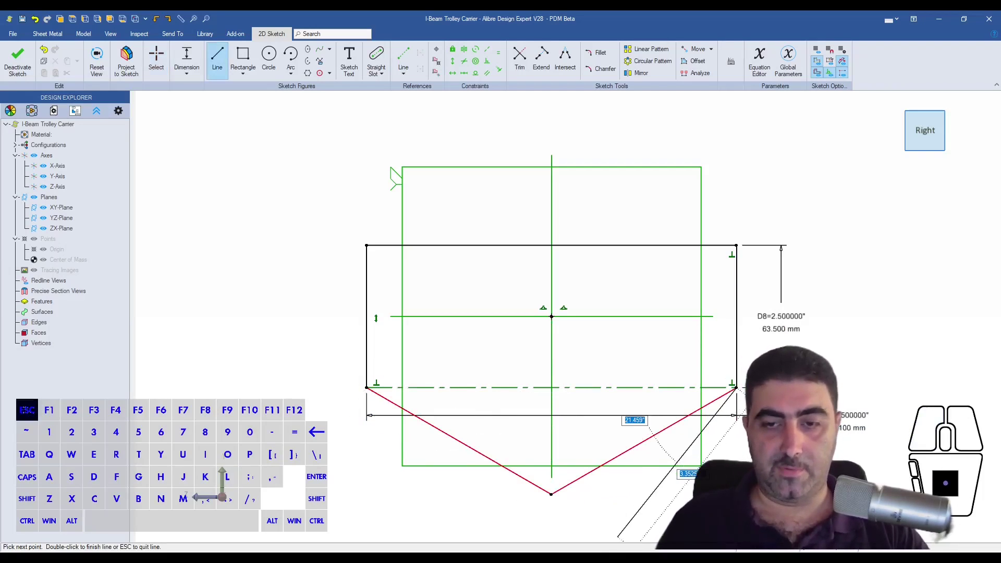
# Step: Apply an equal constraint to the two slanted lines after testing the movement of their shared lower vertex
pyautogui.click(552, 495)
pyautogui.moveTo(556, 499)
pyautogui.mouseDown()
pyautogui.moveTo(604, 503)
pyautogui.moveTo(541, 500)
pyautogui.mouseUp()
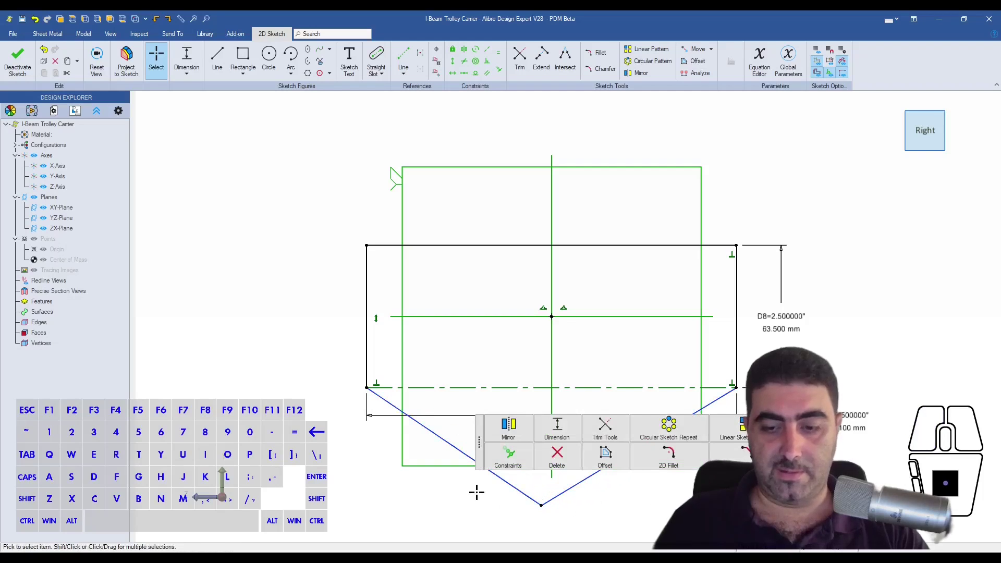
pyautogui.press('=')
pyautogui.press('Escape')
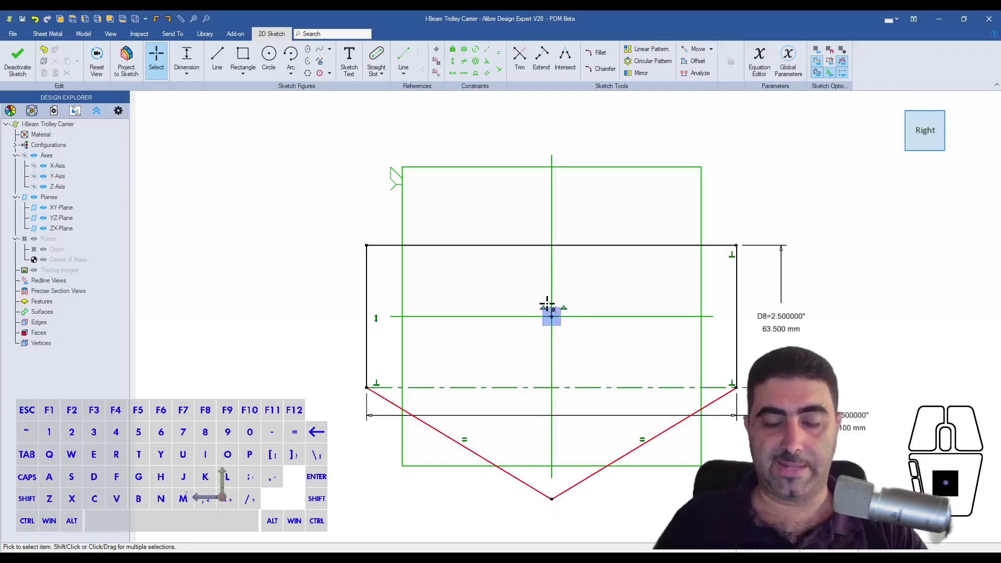
# Step: Dimension the vertical distance from the bottom reference line to the lower vertex at 2.5 inches
pyautogui.scroll(-3, 547, 304)
pyautogui.scroll(4, 542, 357)
pyautogui.moveTo(537, 431); pyautogui.dragTo(553, 472)
pyautogui.press('d')
pyautogui.click(494, 327)
pyautogui.click(559, 479)
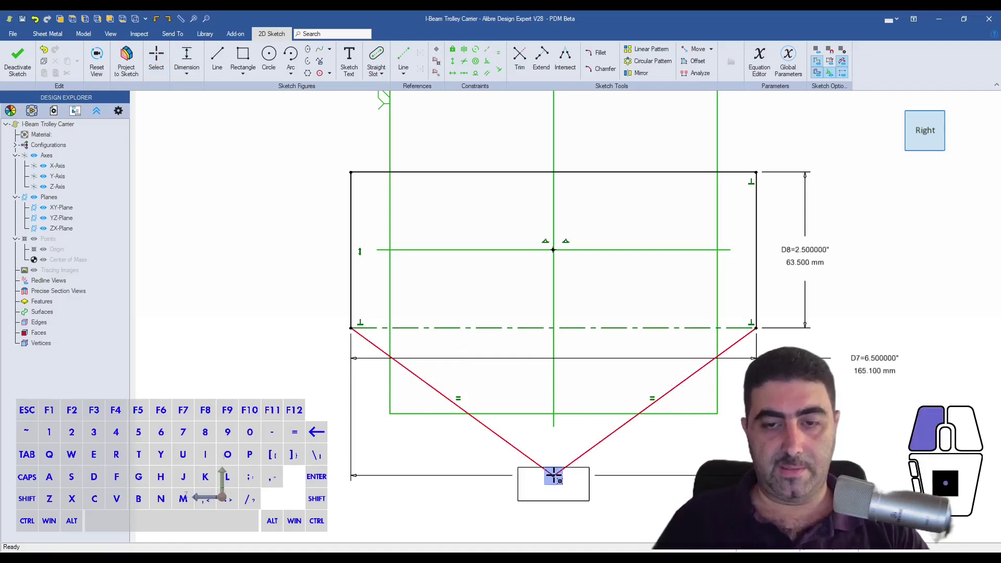
pyautogui.click(263, 382)
pyautogui.write('2.5')
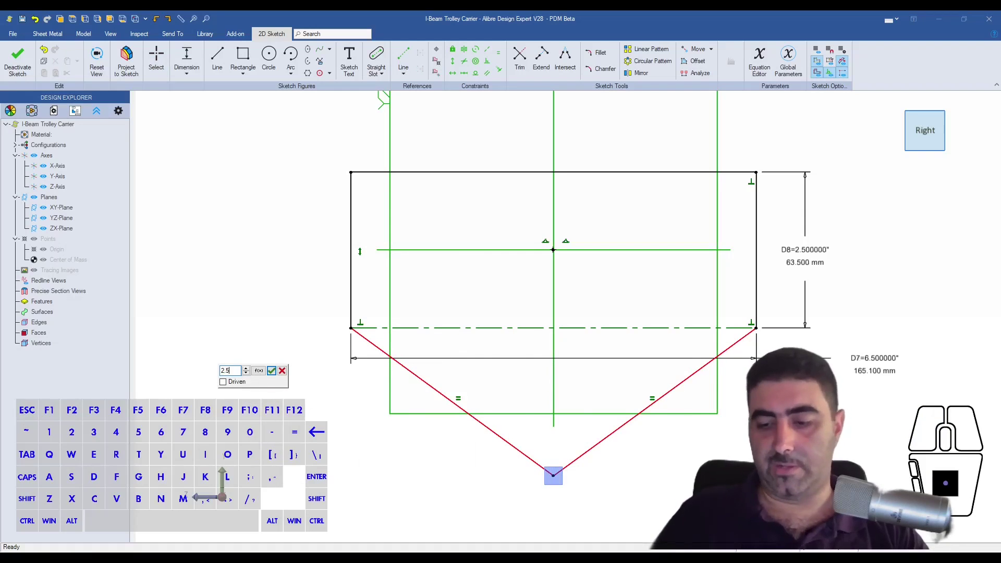
pyautogui.press('Return')
pyautogui.press('Escape')
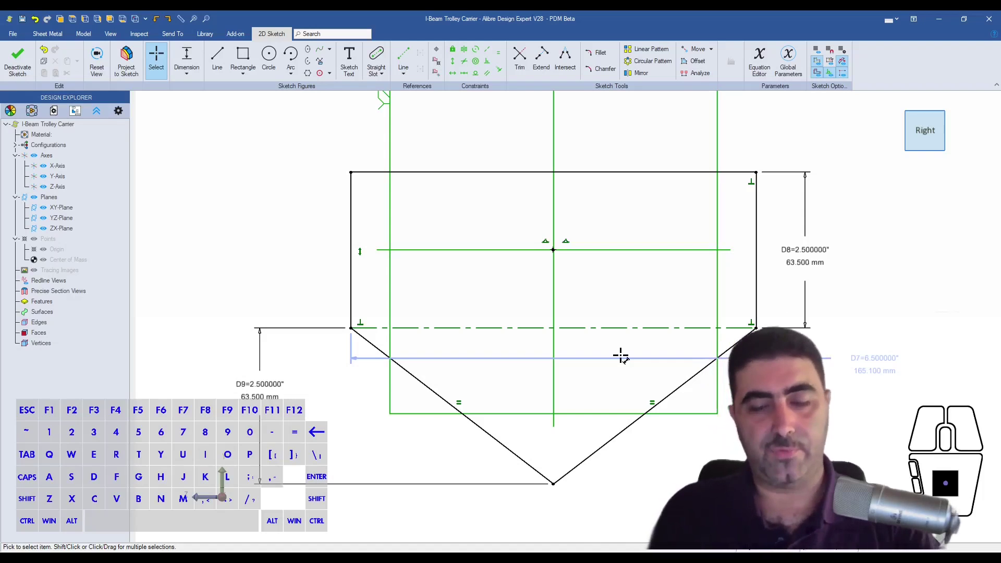
# Step: Draw two 3-inch diameter circles inside the rectangle, on opposite sides of the vertical axis, and shift them up toward the horizontal centerline
pyautogui.press('c')
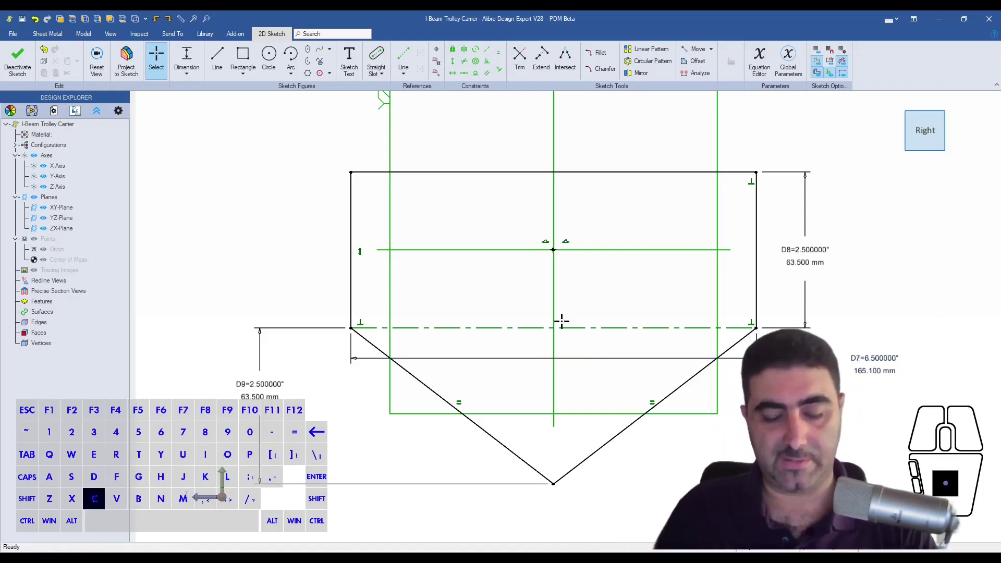
pyautogui.click(428, 262)
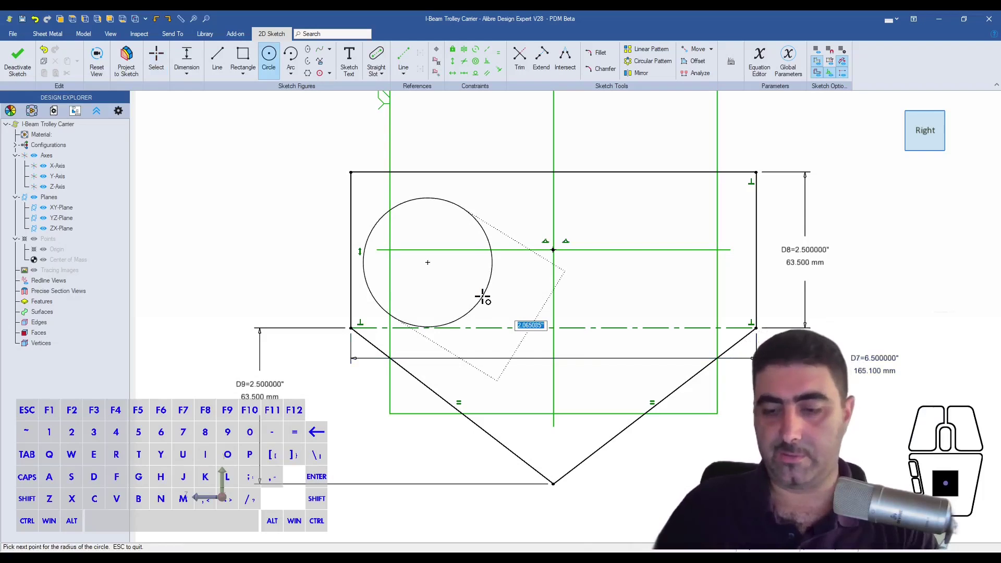
pyautogui.write('3')
pyautogui.press('Return')
pyautogui.click(655, 280)
pyautogui.write('3')
pyautogui.press('Return')
pyautogui.press('Escape')
pyautogui.press('Escape')
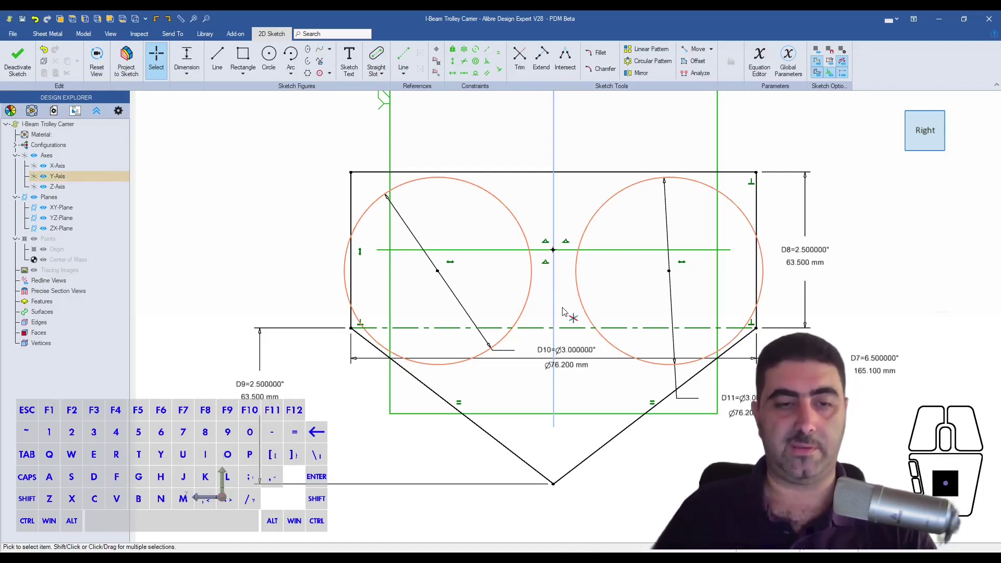
pyautogui.click(437, 274)
pyautogui.moveTo(437, 275); pyautogui.dragTo(448, 255)
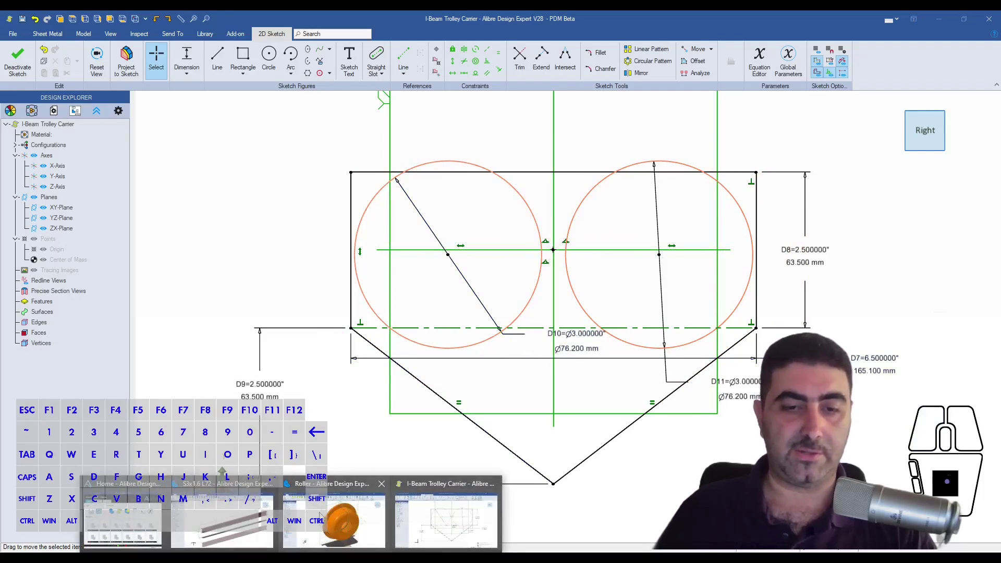
# Step: Select the outer running surface in the Roller part to check its diameter, and set the carrier sketch's left circle to 2.5 inches diameter
pyautogui.click(335, 524)
pyautogui.click(512, 238)
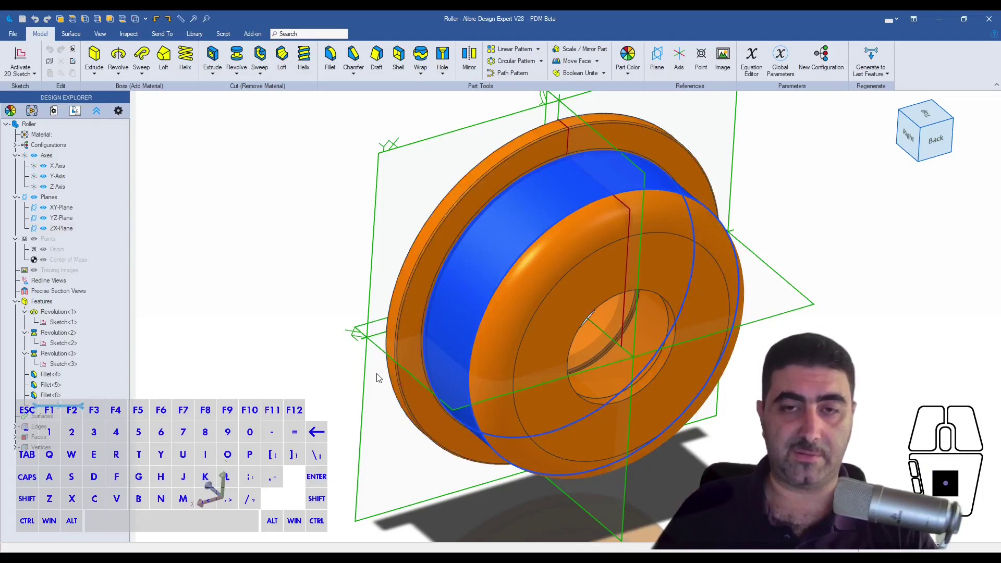
pyautogui.click(292, 559)
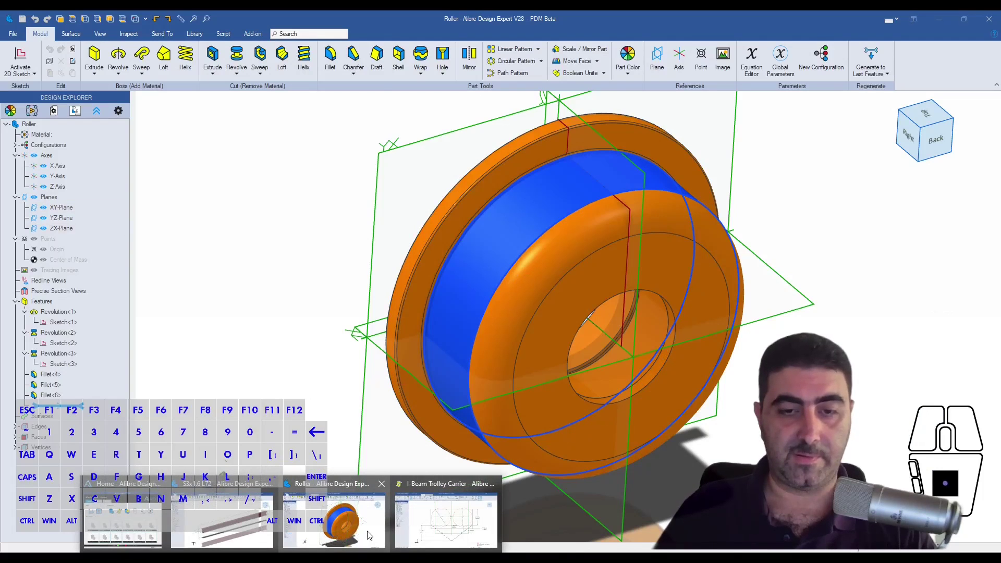
pyautogui.click(446, 519)
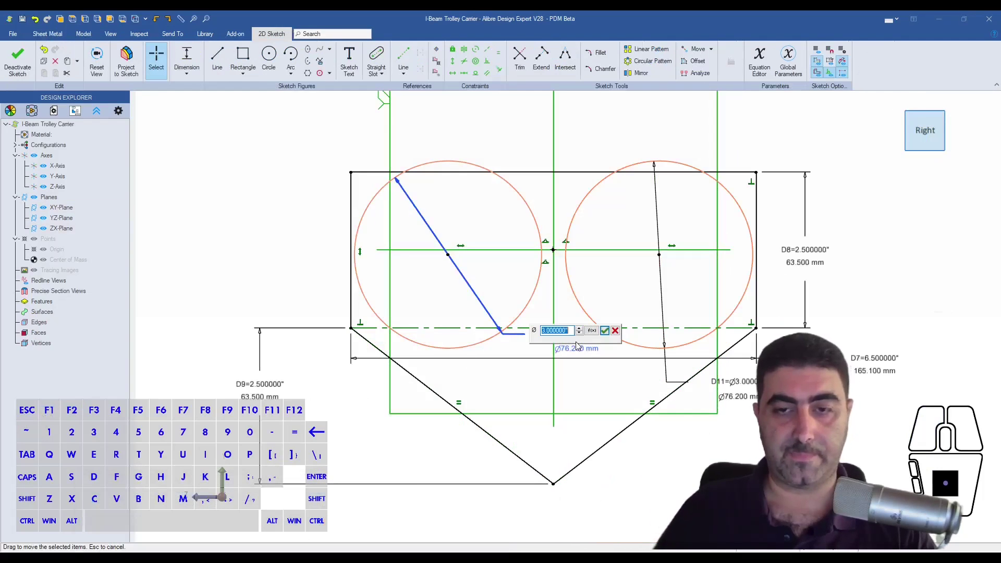
pyautogui.write('2.5')
pyautogui.press('Return')
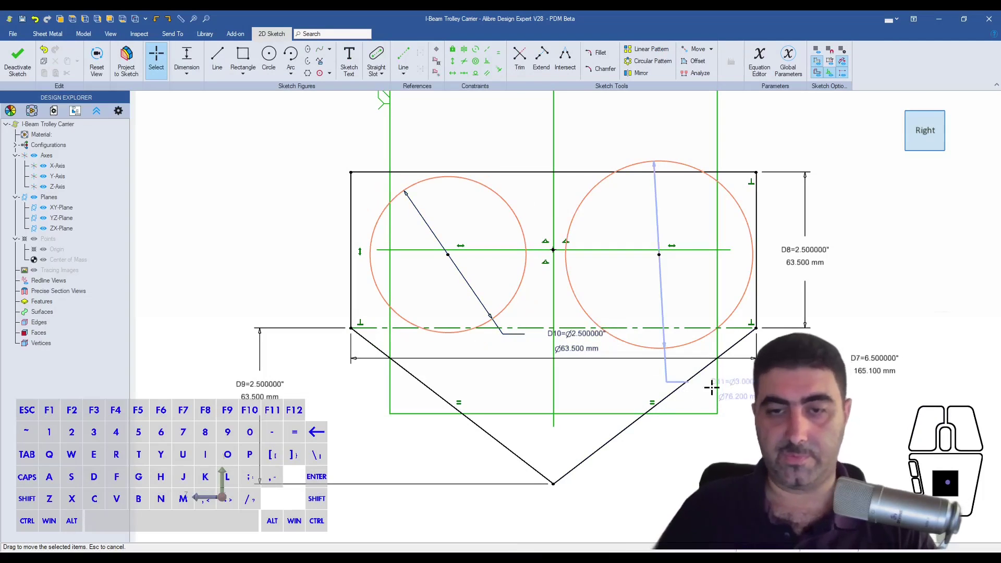
# Step: Replace the right circle's diameter dimension with an equal constraint to the left circle
pyautogui.press('Delete')
pyautogui.press('=')
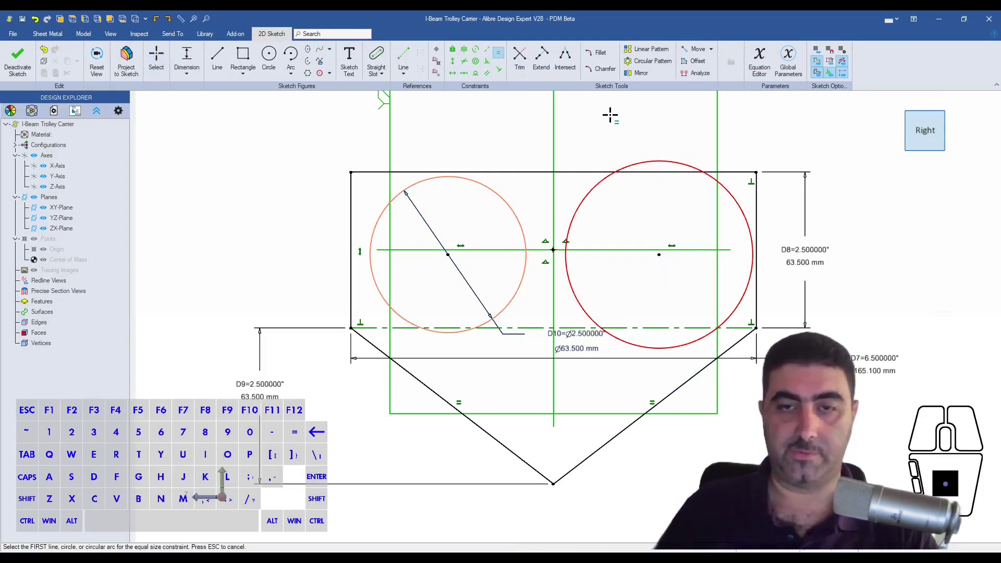
pyautogui.click(590, 202)
pyautogui.click(508, 204)
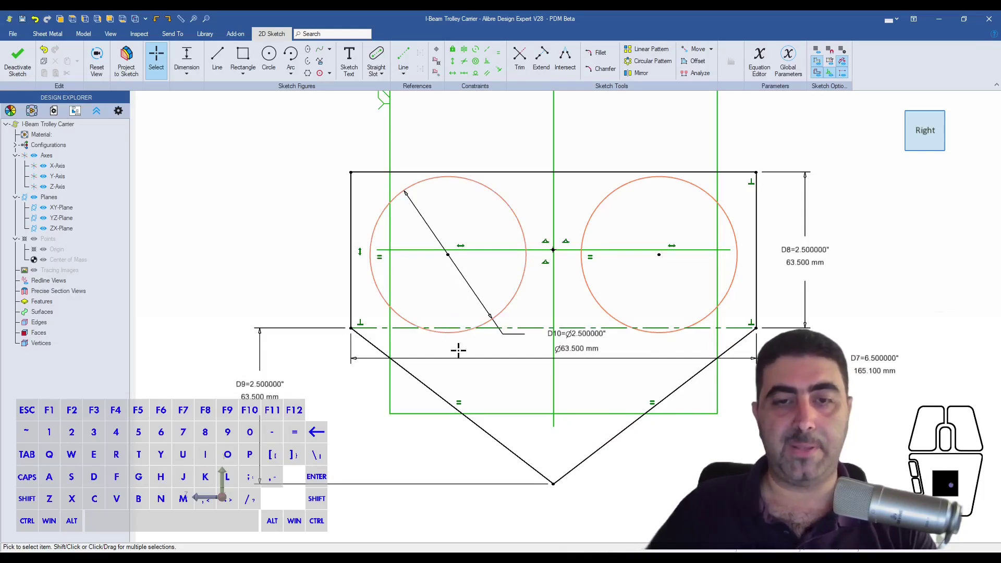
pyautogui.press('F2')
pyautogui.press('Escape')
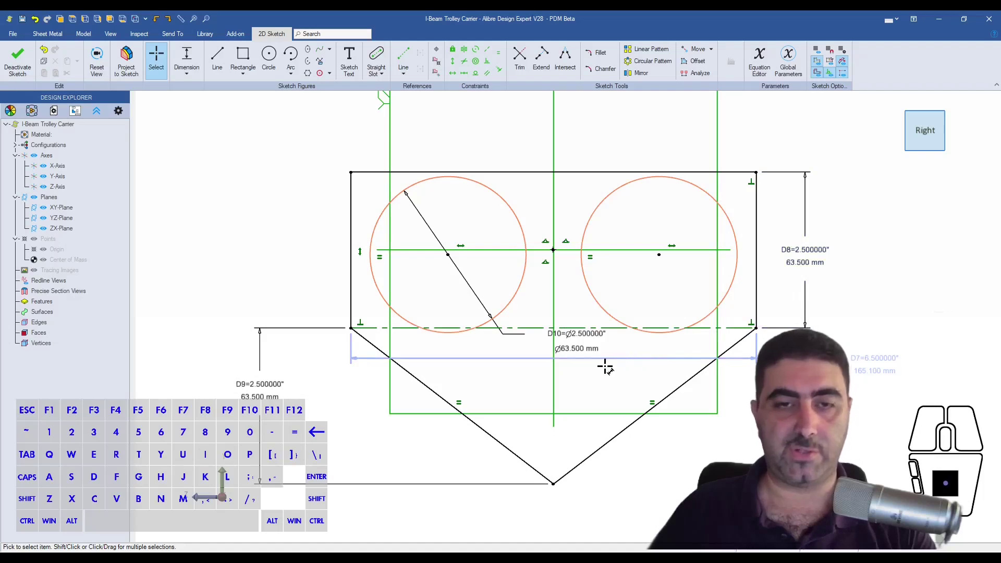
# Step: Dimension the bottom reference line to the left circle's lower edge at 0.05 inches, using the Line To Inside style
pyautogui.press('d')
pyautogui.scroll(2, 480, 351)
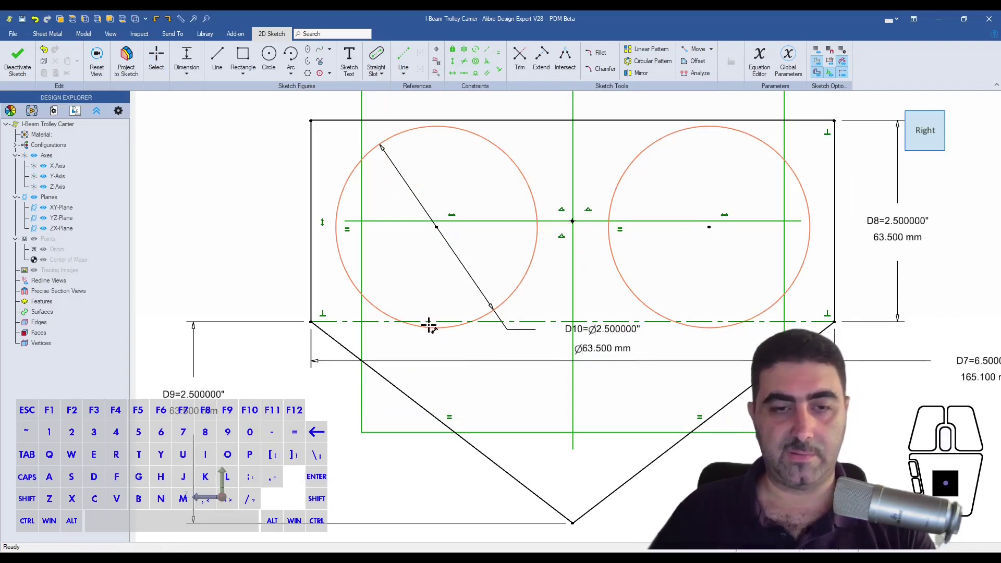
pyautogui.scroll(2, 429, 326)
pyautogui.click(491, 321)
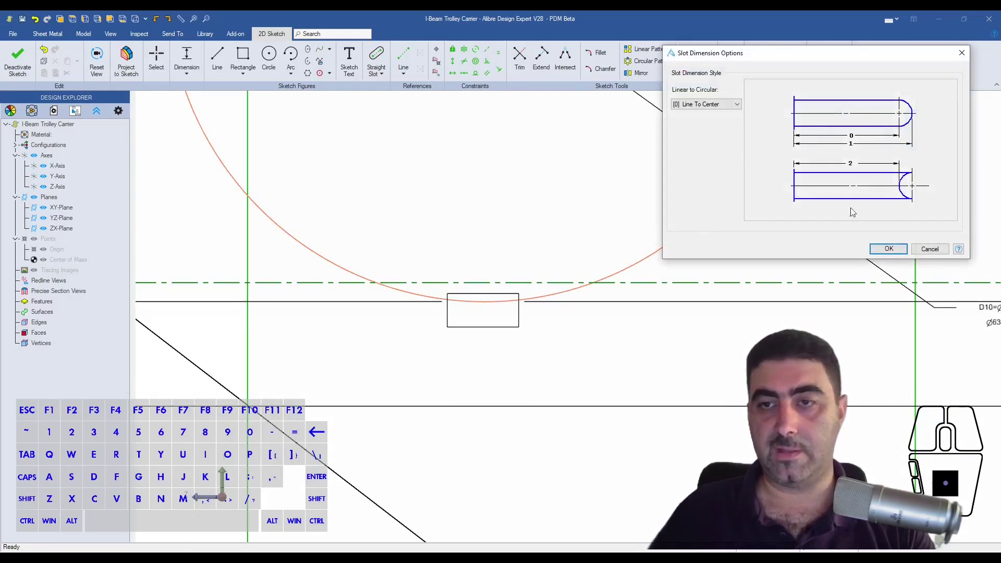
pyautogui.press('2')
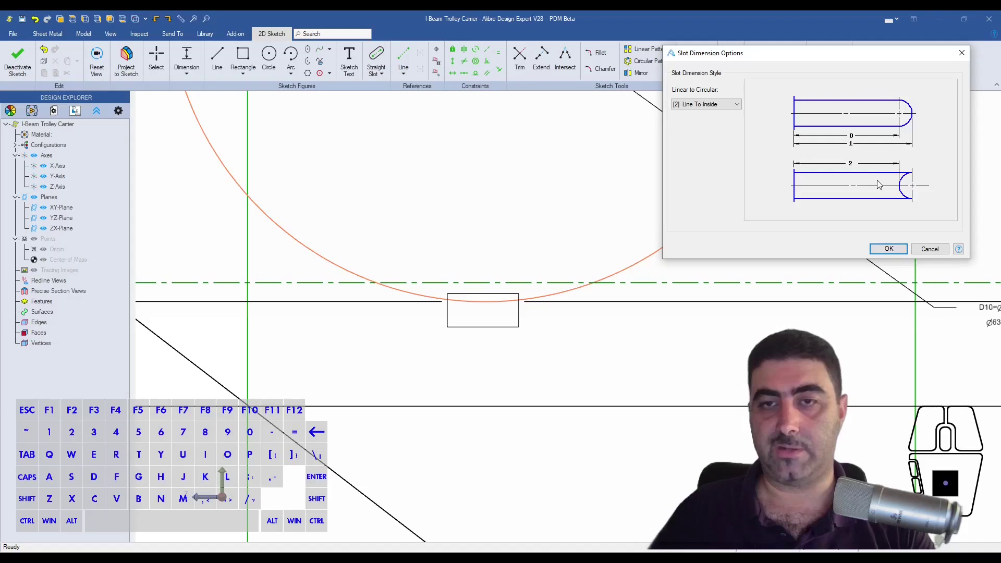
pyautogui.click(888, 248)
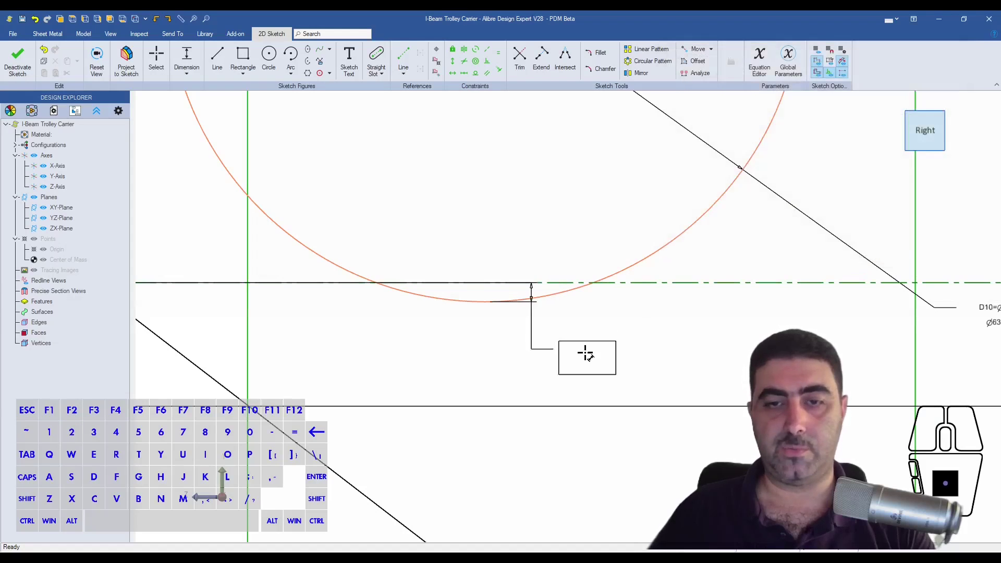
pyautogui.click(594, 349)
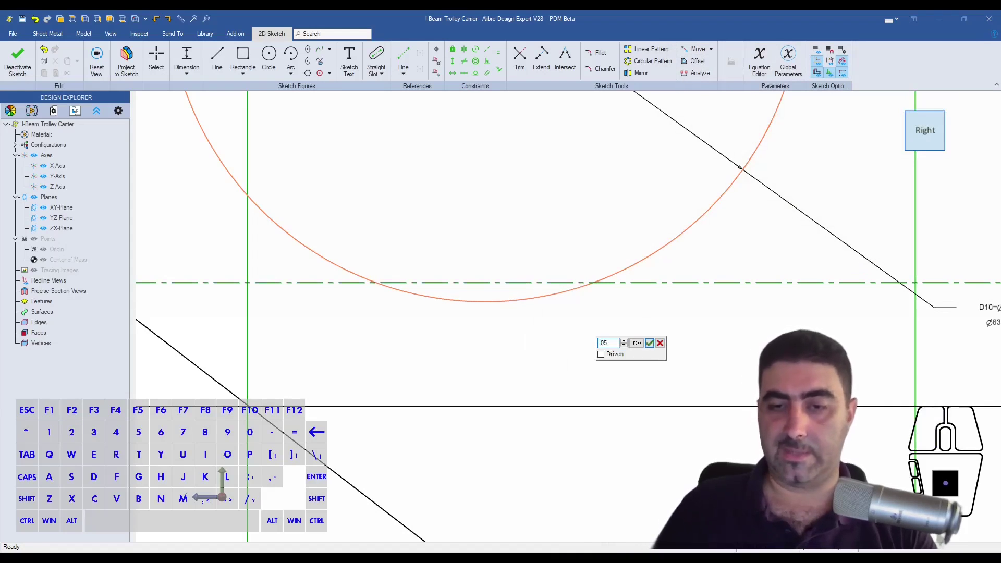
pyautogui.press('Return')
pyautogui.scroll(-5, 621, 359)
pyautogui.press('Escape')
pyautogui.scroll(3, 773, 217)
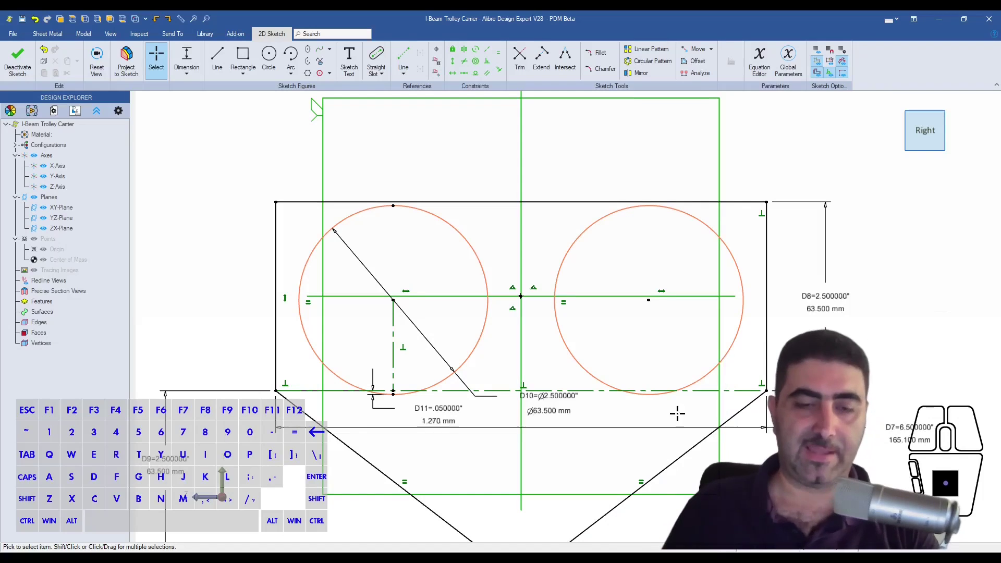
pyautogui.press('Escape')
pyautogui.press('Escape')
# Step: Add a driven dimension from the rectangle's top edge to the left circle's lowest point and place it outside the profile
pyautogui.press('d')
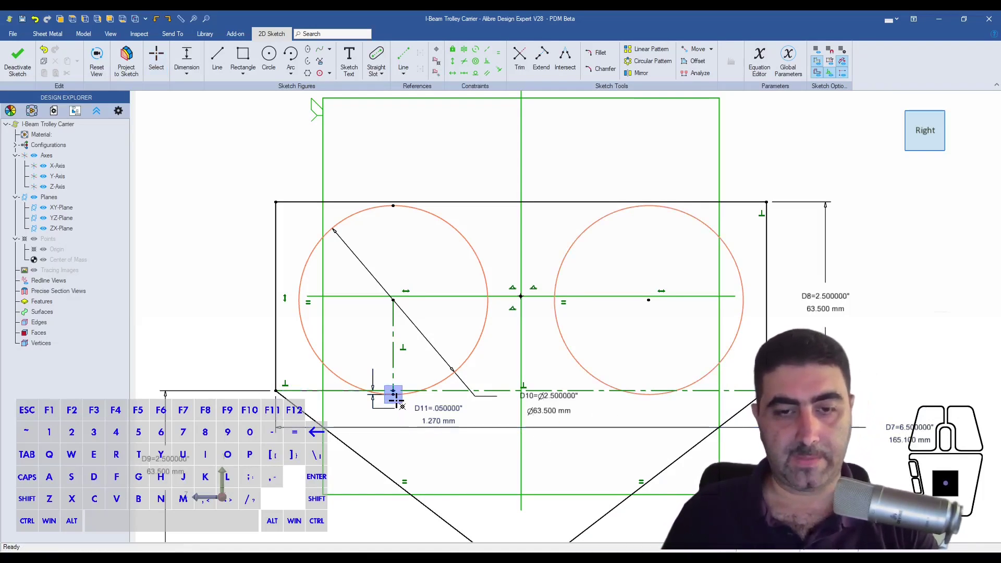
pyautogui.scroll(3, 395, 414)
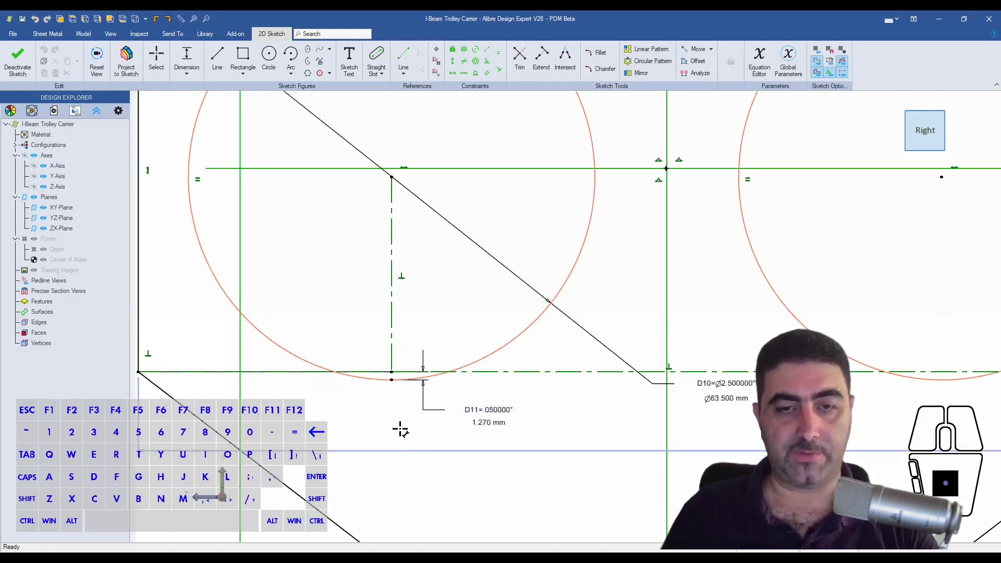
pyautogui.scroll(-2, 392, 402)
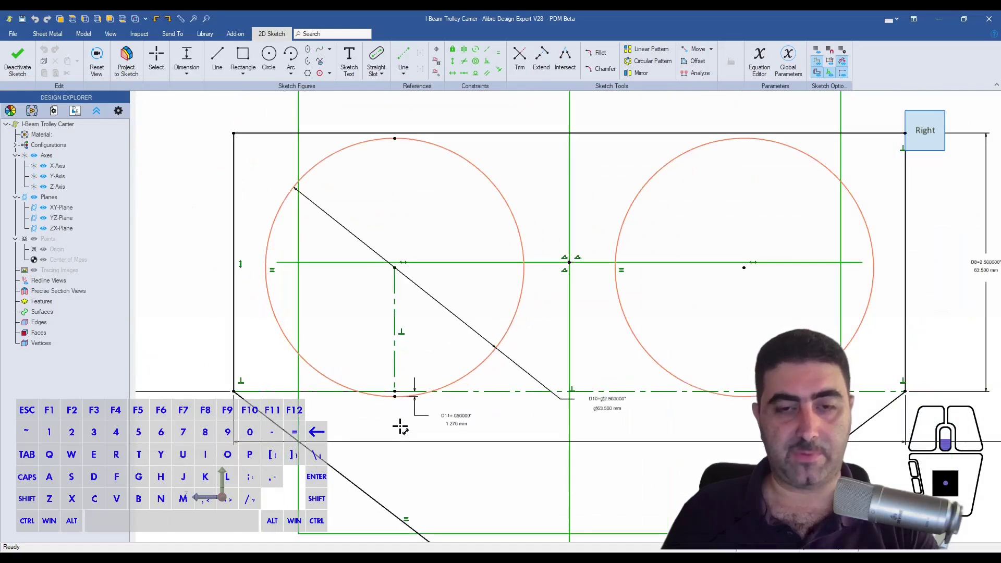
pyautogui.click(395, 136)
pyautogui.scroll(3, 404, 426)
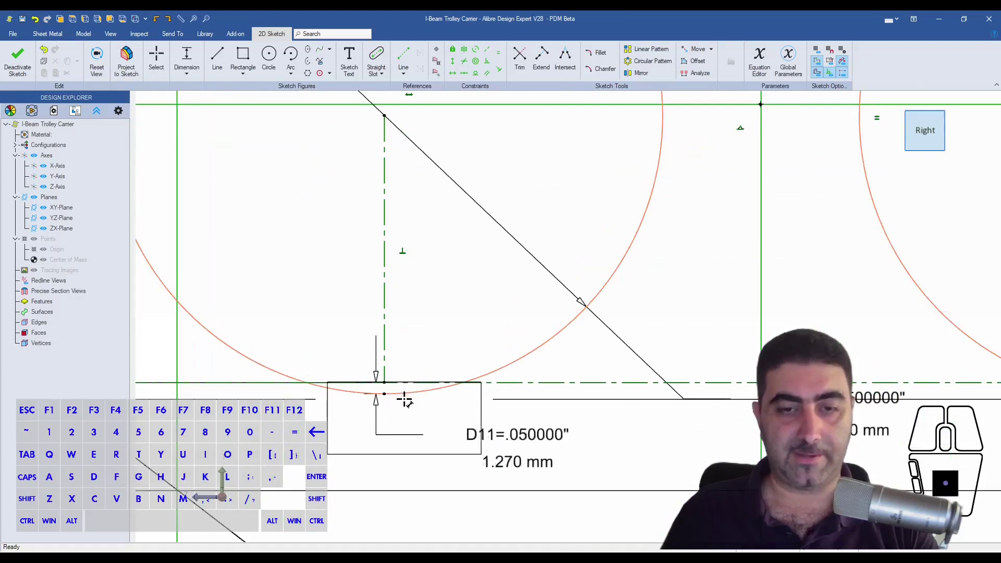
pyautogui.scroll(-2, 359, 371)
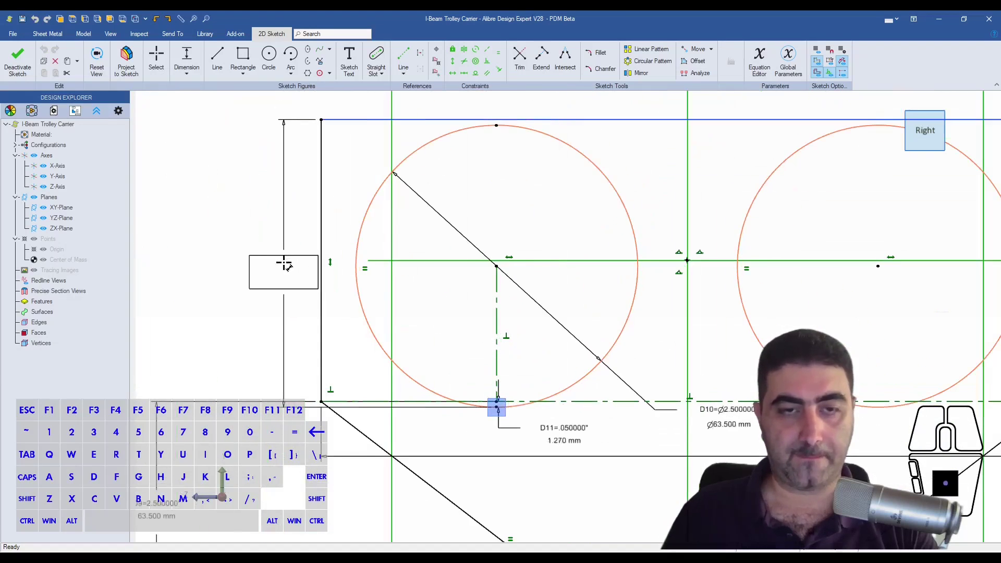
pyautogui.click(281, 264)
pyautogui.click(316, 253)
pyautogui.press('Escape')
pyautogui.scroll(-3, 262, 284)
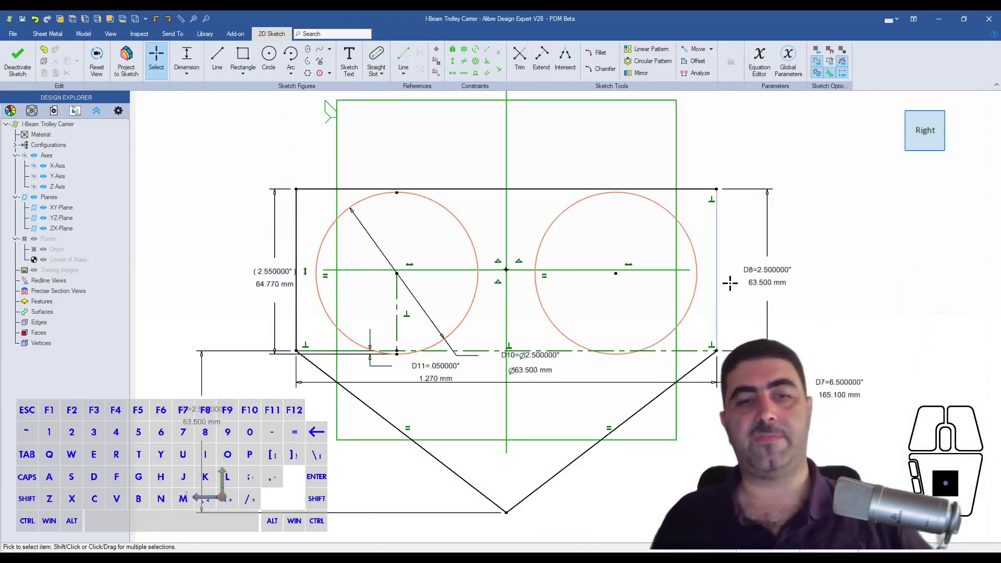
pyautogui.moveTo(257, 291); pyautogui.dragTo(257, 287)
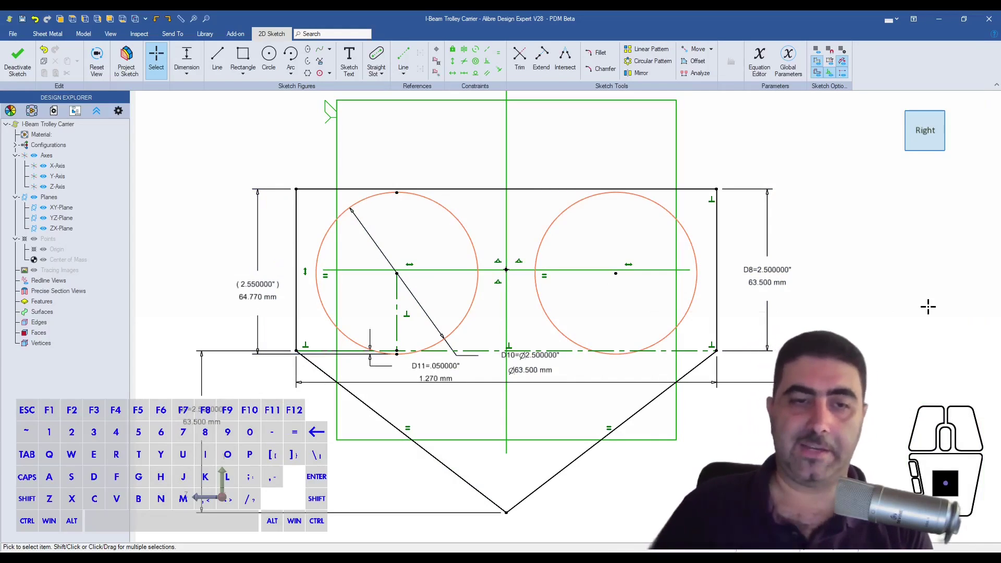
# Step: Set the rectangle's height to 2.4 inches and add a driven dimension from its top edge to the left circle's top point
pyautogui.doubleClick(774, 277)
pyautogui.write('2.4')
pyautogui.press('Return')
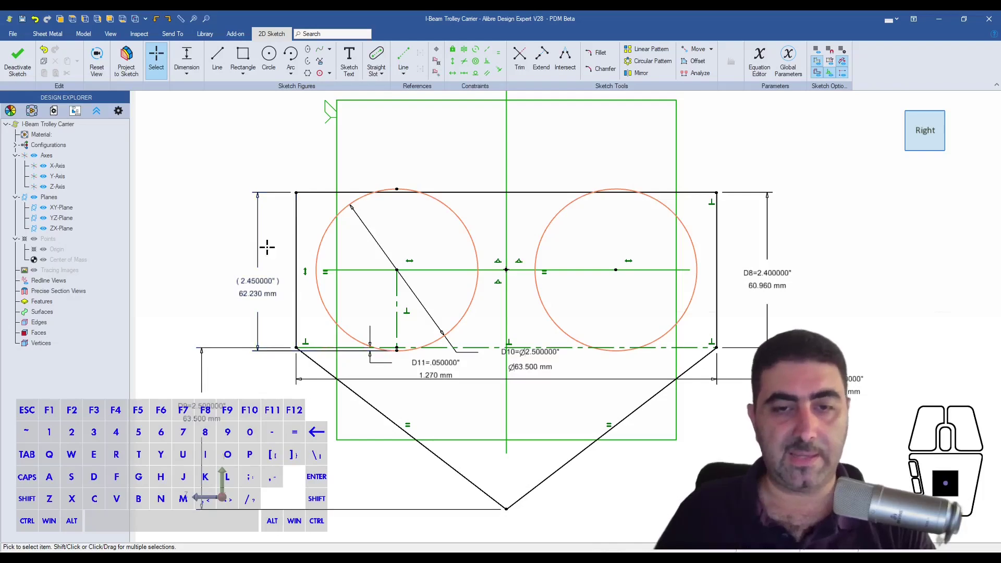
pyautogui.press('Escape')
pyautogui.scroll(1, 405, 235)
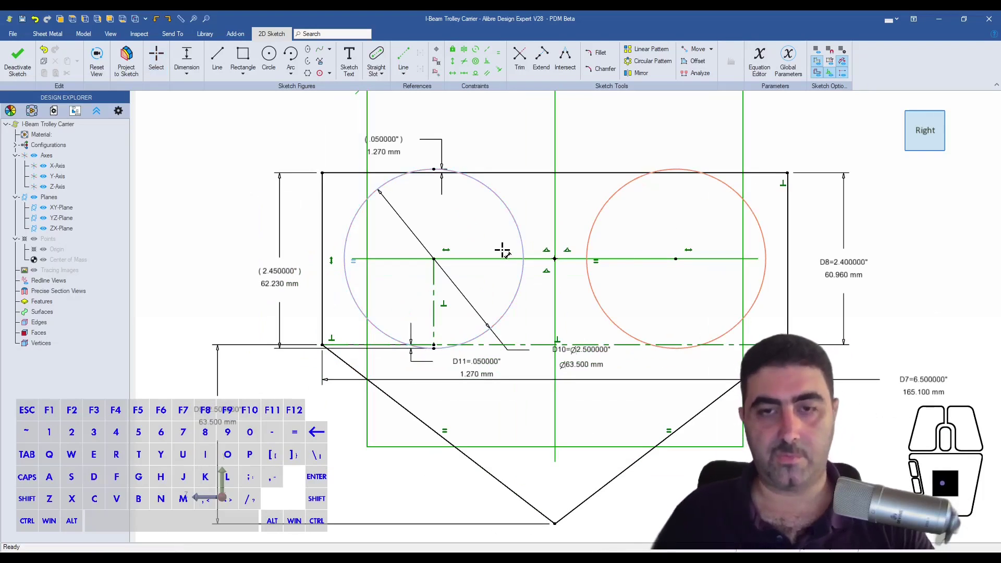
# Step: Dimension the gap between the two circles at 0.5 inches, using the Inside Slot style
pyautogui.click(522, 247)
pyautogui.click(555, 222)
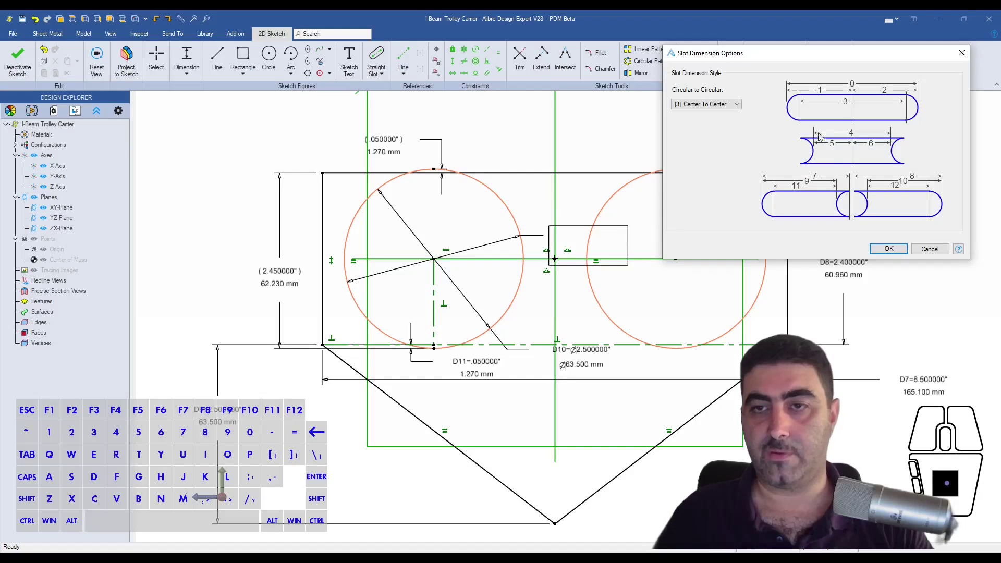
pyautogui.click(707, 104)
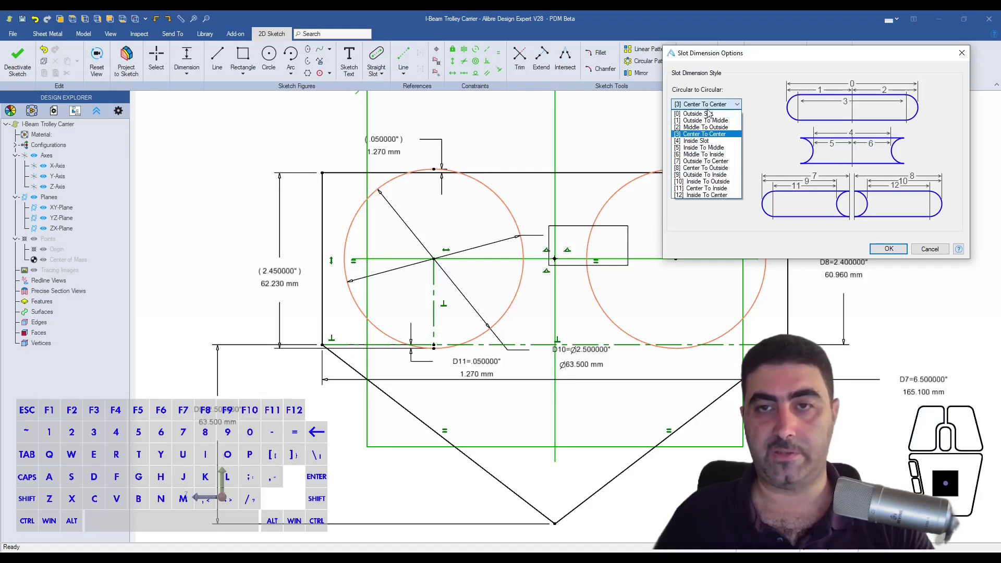
pyautogui.click(699, 141)
pyautogui.click(889, 249)
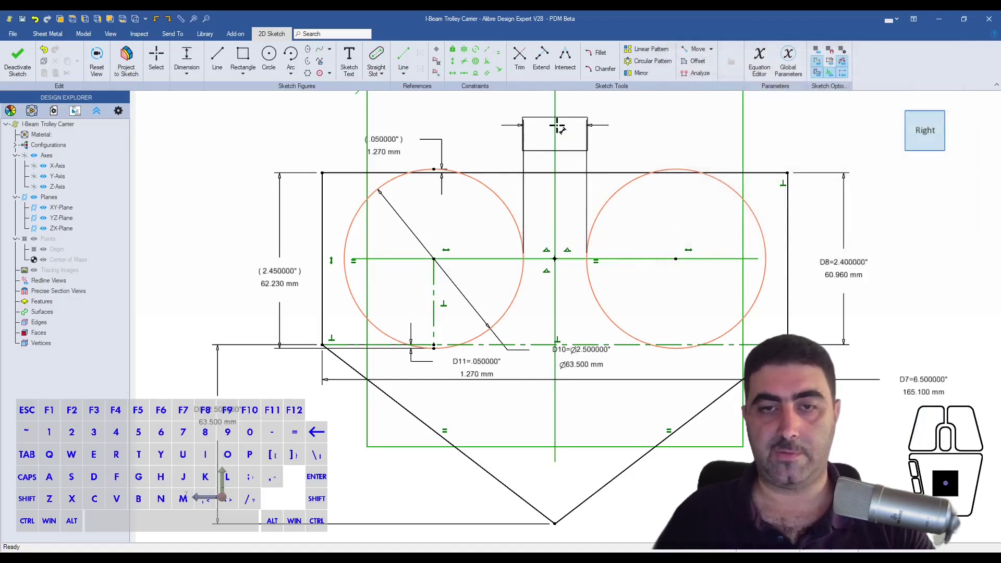
pyautogui.click(679, 130)
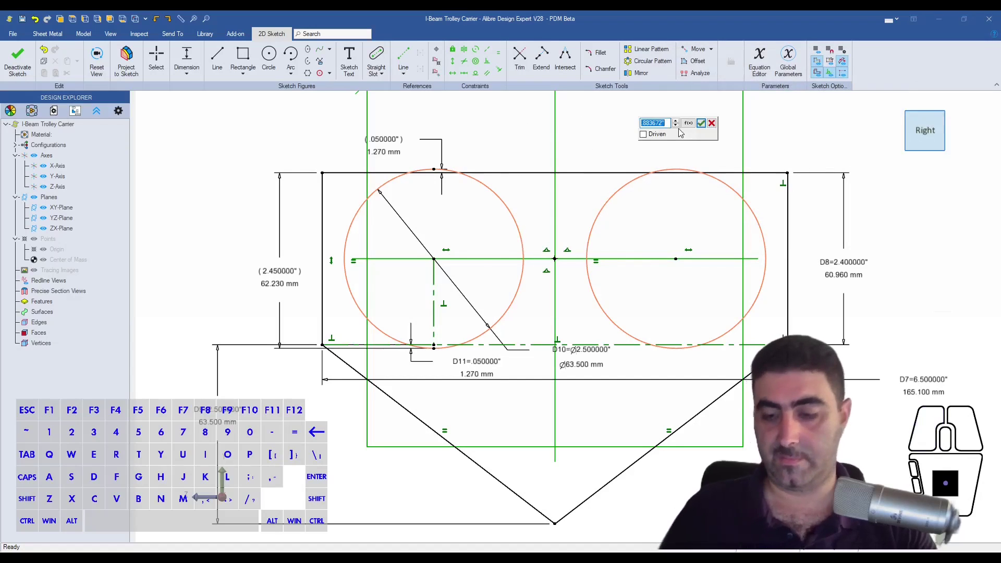
pyautogui.write('.5')
pyautogui.press('Return')
pyautogui.press('Escape')
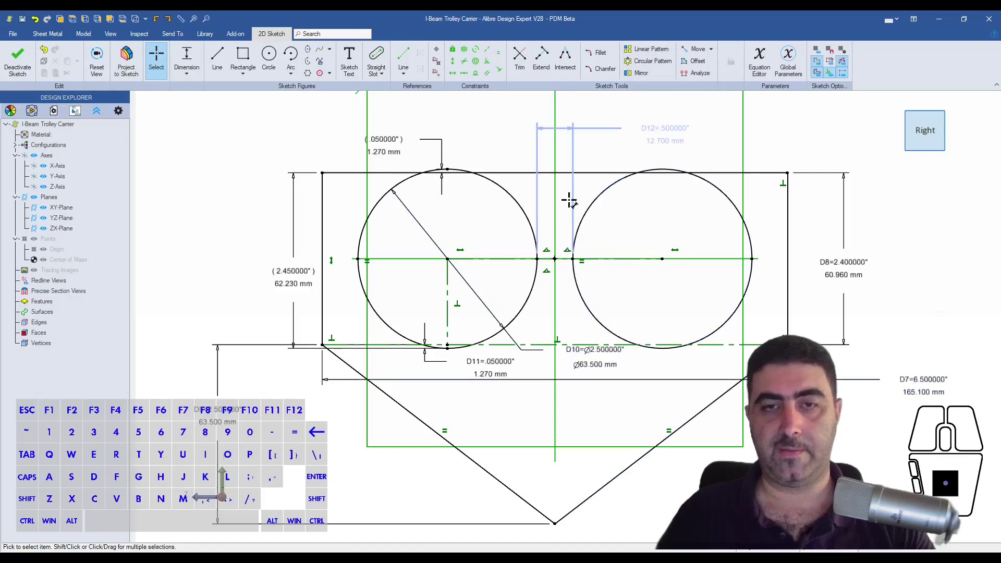
# Step: Set the gap between the circles to 1 inch and convert both circles to reference figures
pyautogui.doubleClick(655, 134)
pyautogui.write('1')
pyautogui.press('Return')
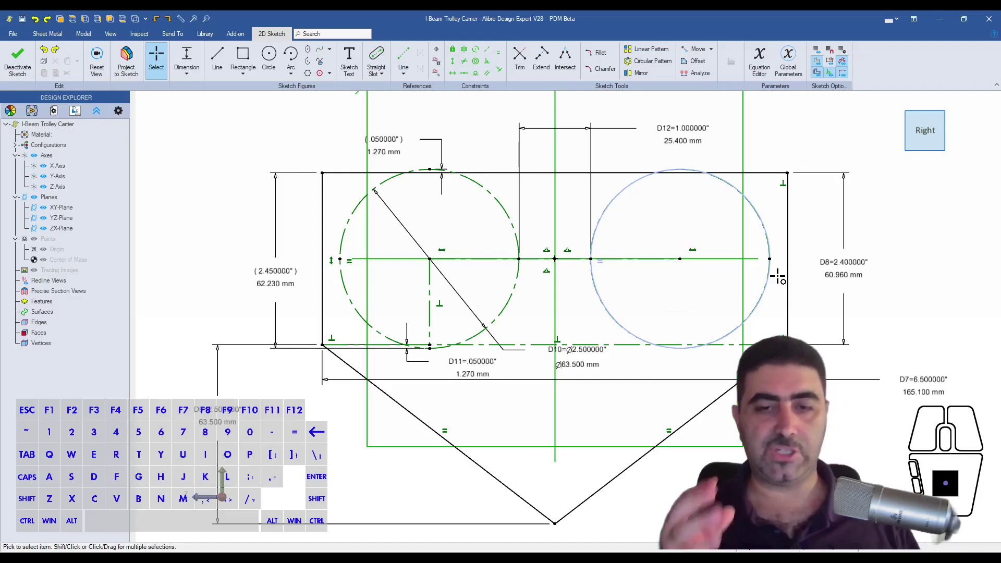
pyautogui.scroll(-2, 429, 311)
pyautogui.click(430, 311)
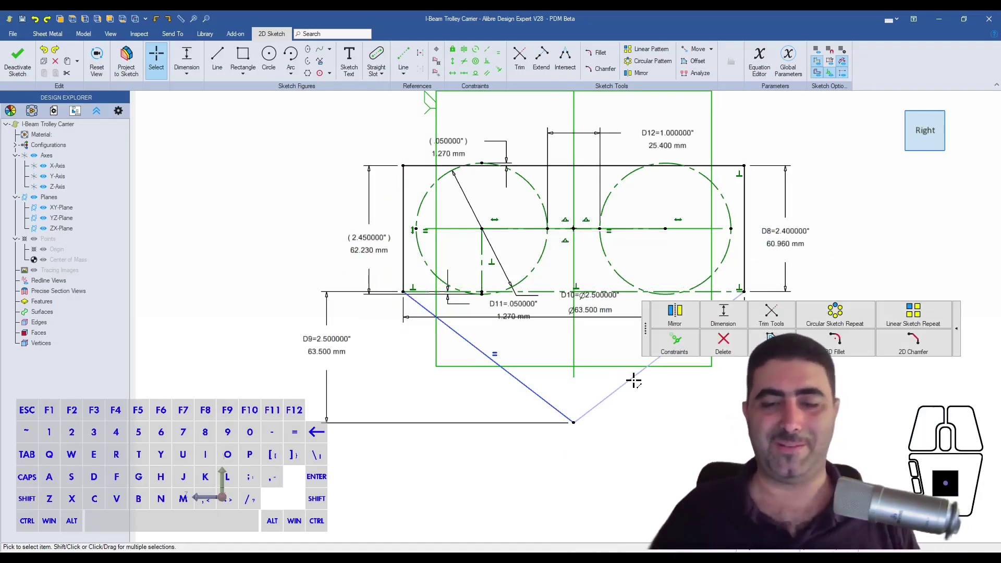
pyautogui.press('Escape')
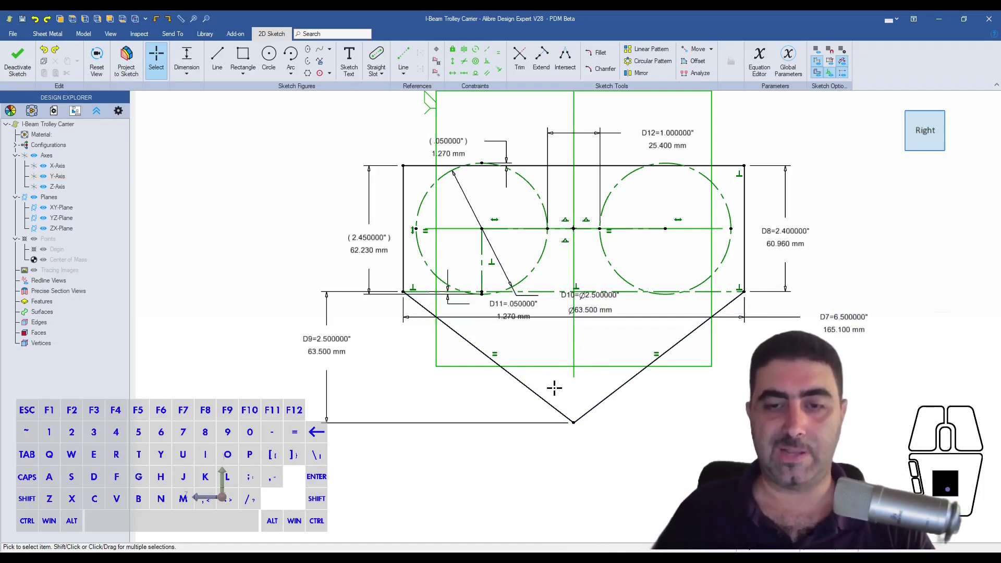
pyautogui.click(574, 363)
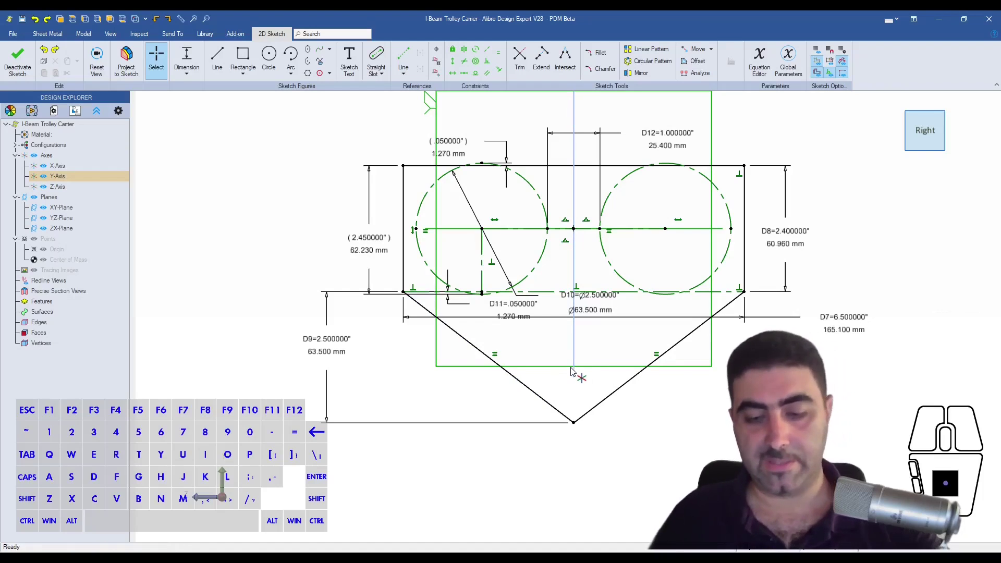
# Step: Sketch a horizontal line spanning the profile's width just below the rectangle and convert it to a reference figure
pyautogui.press('l')
pyautogui.click(403, 341)
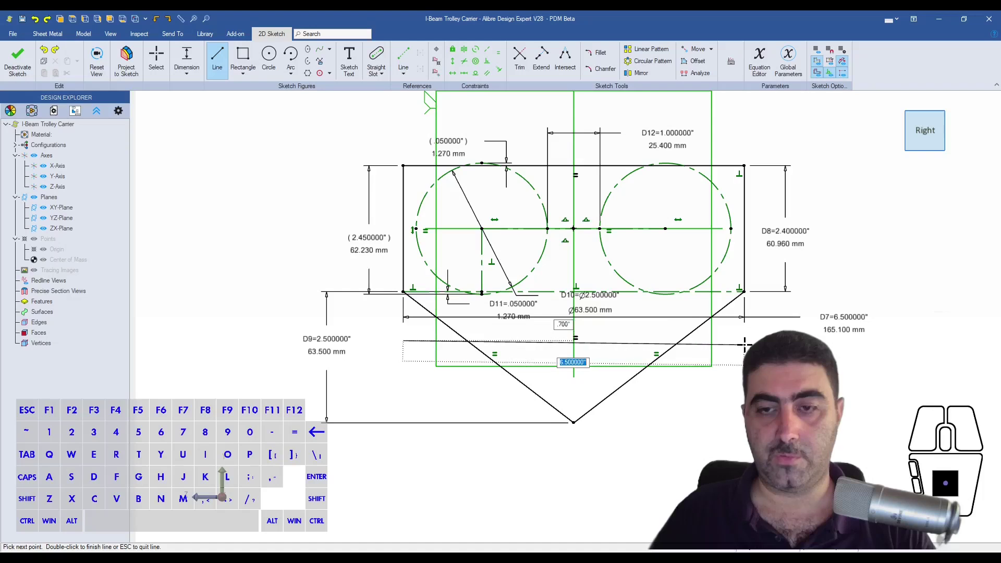
pyautogui.click(744, 341)
pyautogui.press('Escape')
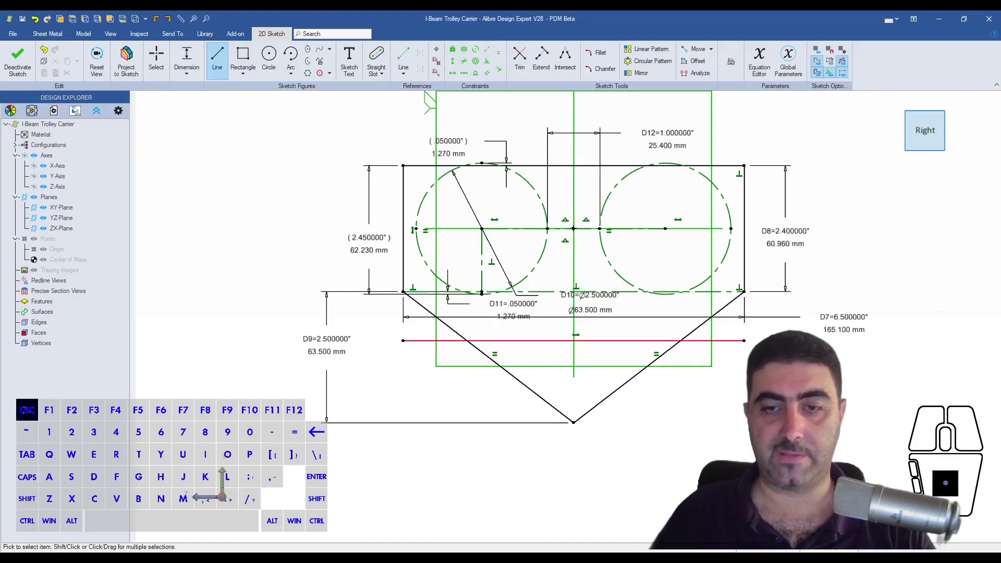
pyautogui.click(733, 340)
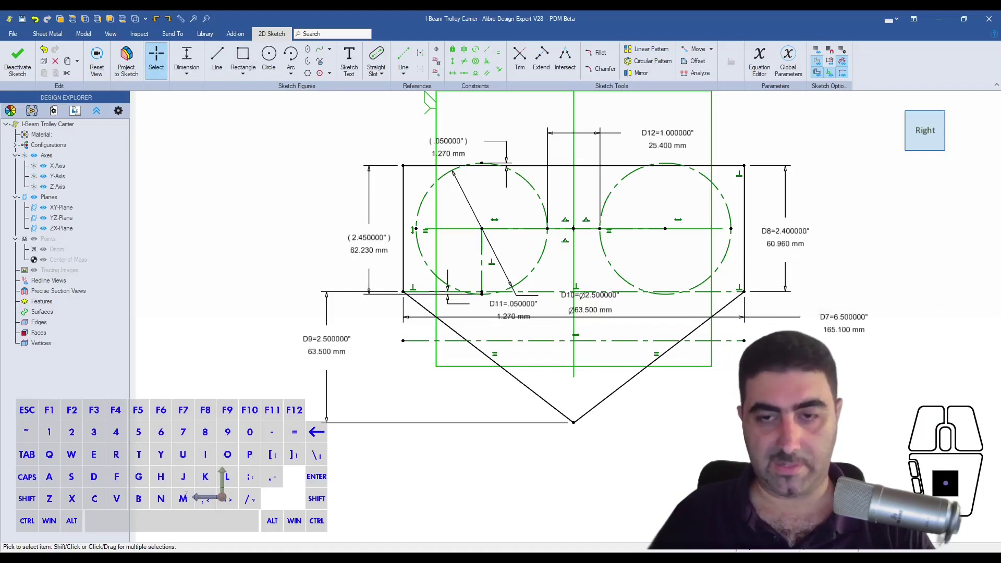
# Step: Constrain both ends of the new reference line vertically to the rectangle's lower corners
pyautogui.hotkey('shift', 'v')
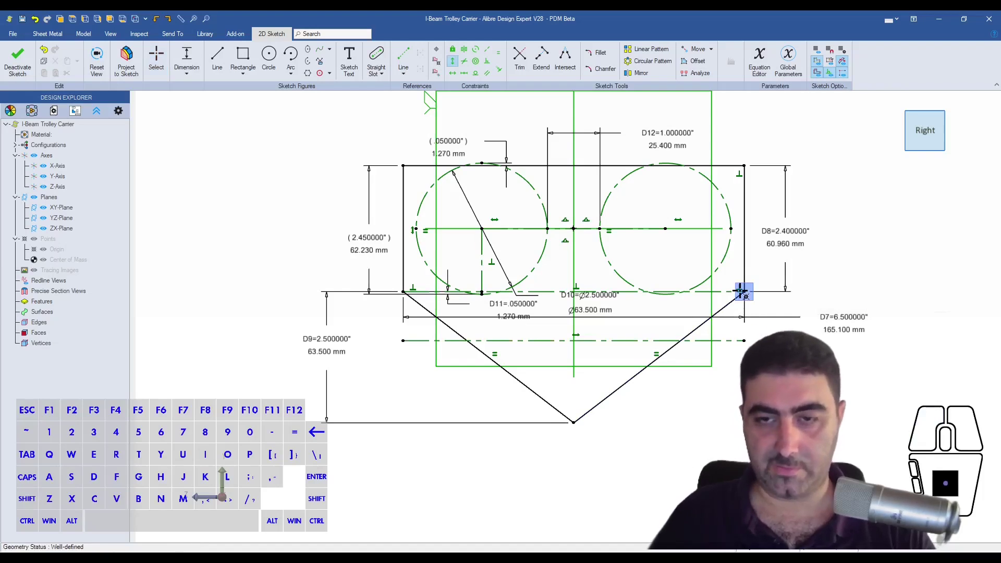
pyautogui.click(744, 340)
pyautogui.click(744, 291)
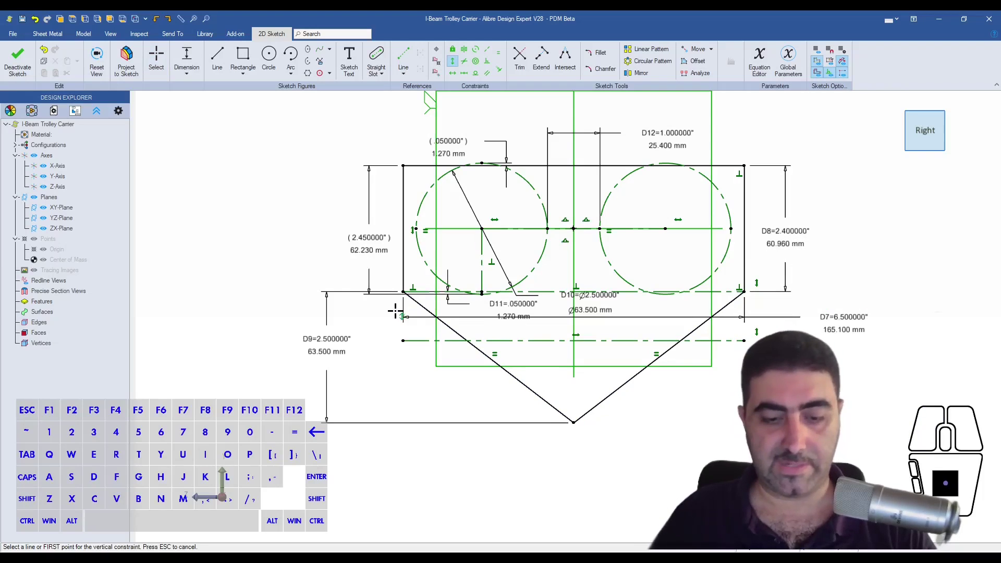
pyautogui.click(403, 291)
pyautogui.click(403, 341)
pyautogui.press('Escape')
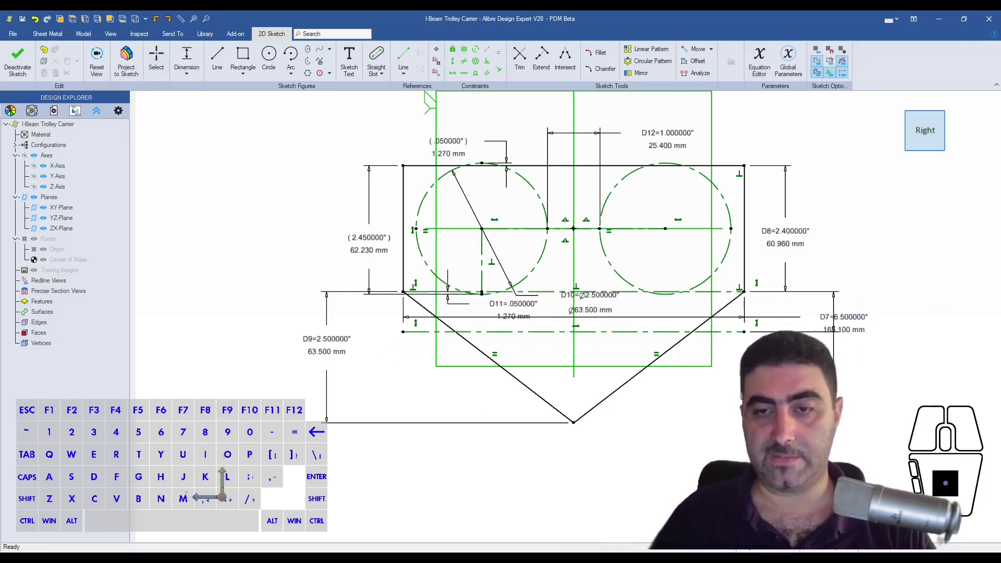
# Step: Dimension the reference line 0.4 inches below the rectangle's lower edge
pyautogui.click(834, 395)
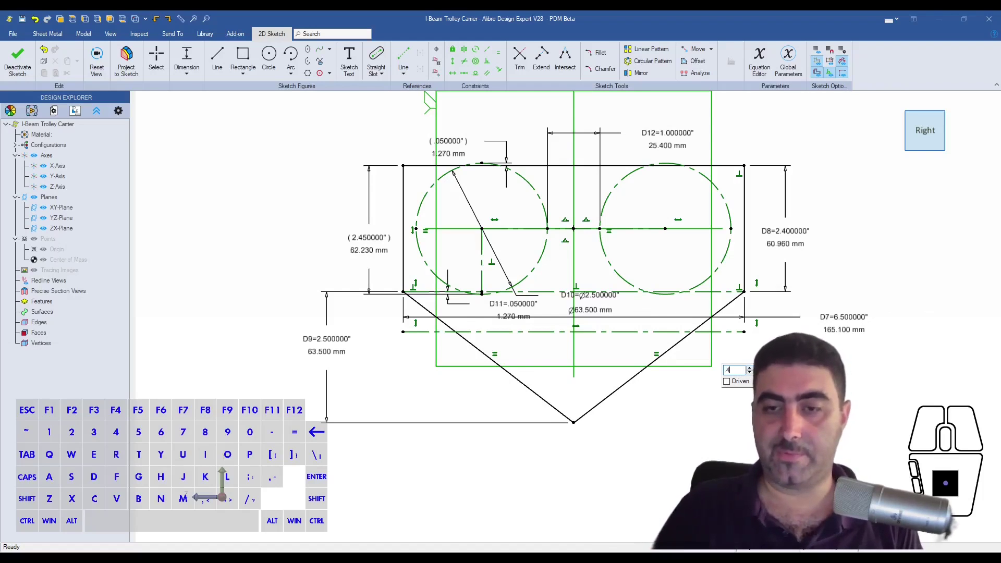
pyautogui.press('Return')
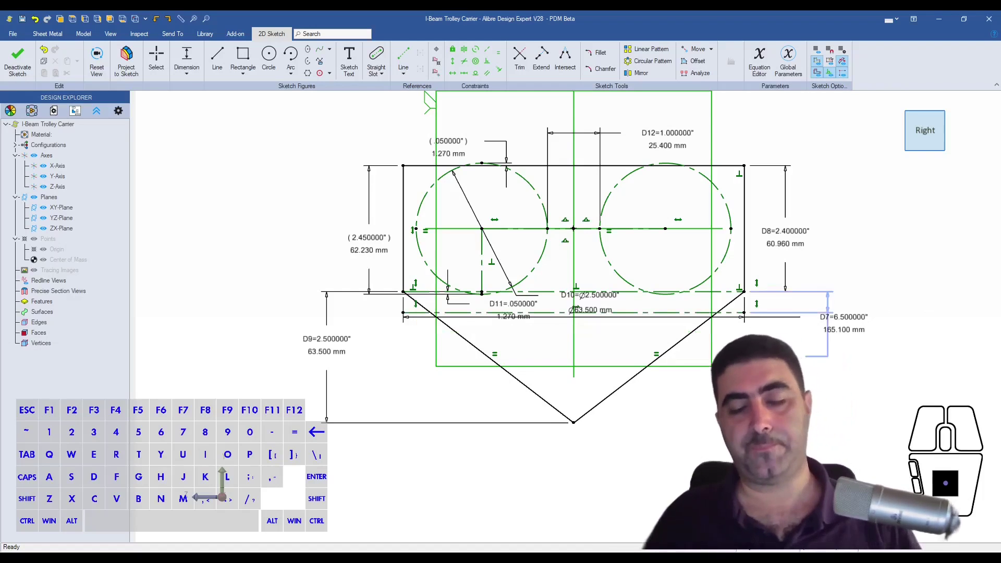
pyautogui.press('Escape')
pyautogui.press('Escape')
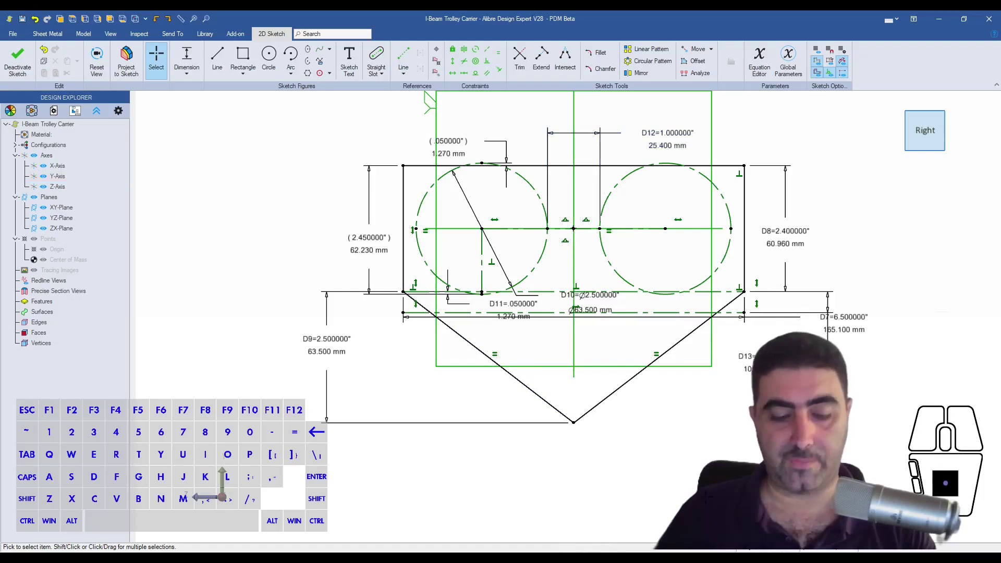
# Step: Sketch a circle in the pointed lower part of the profile, centred on the vertical axis
pyautogui.press('c')
pyautogui.click(574, 350)
pyautogui.click(590, 391)
pyautogui.press('Escape')
# Step: Vertically align the lower circle's centre with the midpoint between the two reference circles and set its diameter to 1 inch
pyautogui.hotkey('shift', 'v')
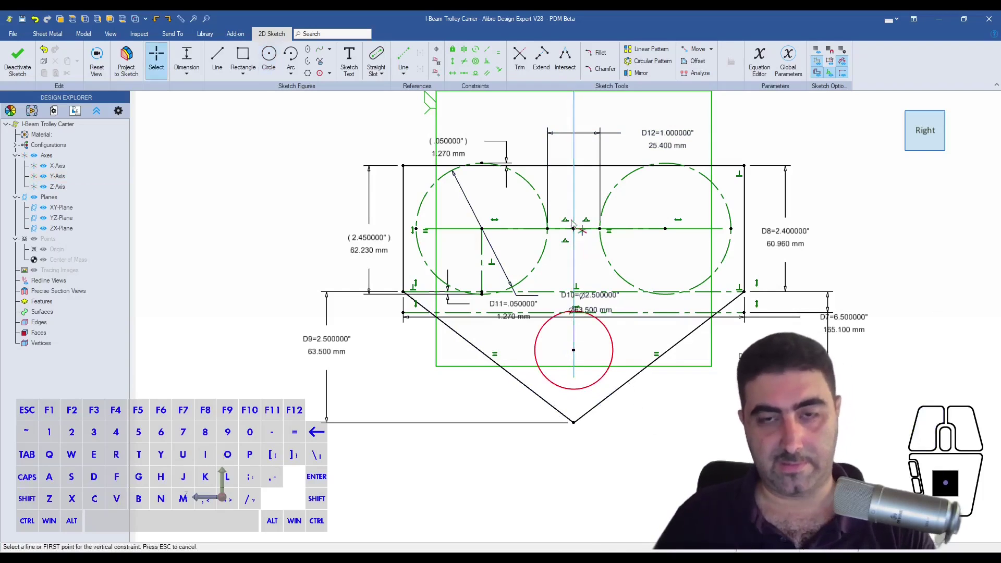
pyautogui.click(576, 244)
pyautogui.press('Escape')
pyautogui.click(515, 302)
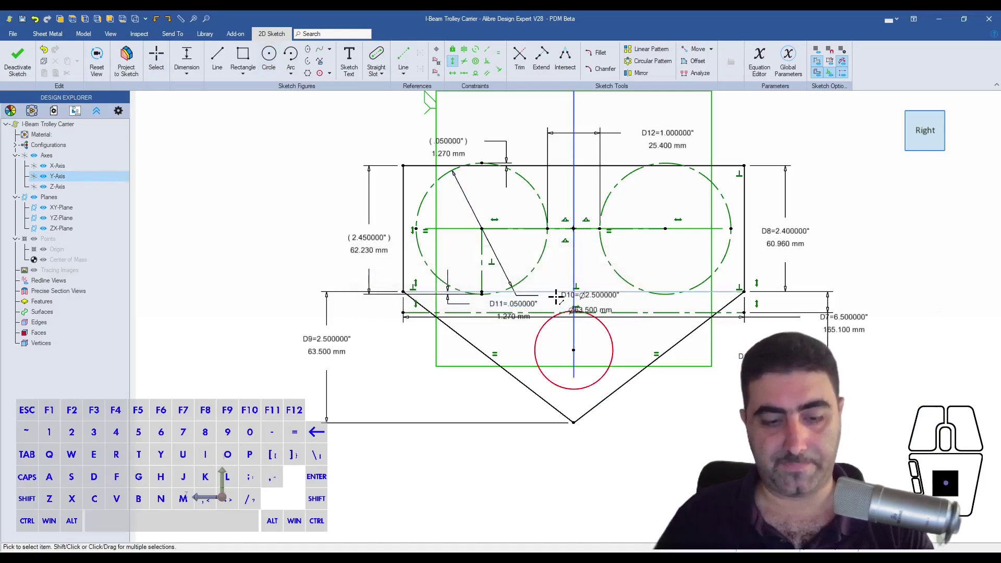
pyautogui.hotkey('shift', 'v')
pyautogui.click(575, 234)
pyautogui.press('Return')
pyautogui.click(574, 350)
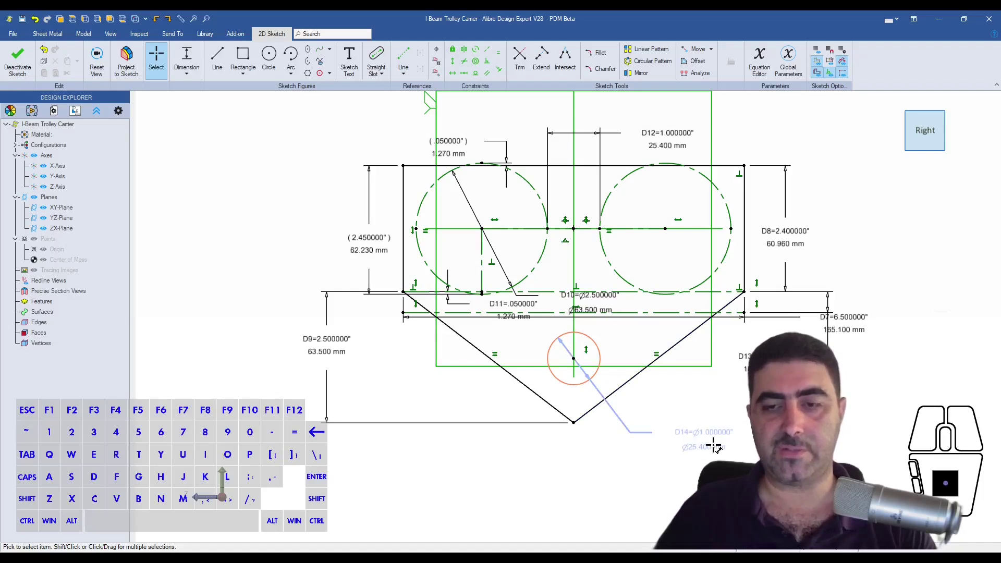
pyautogui.click(712, 444)
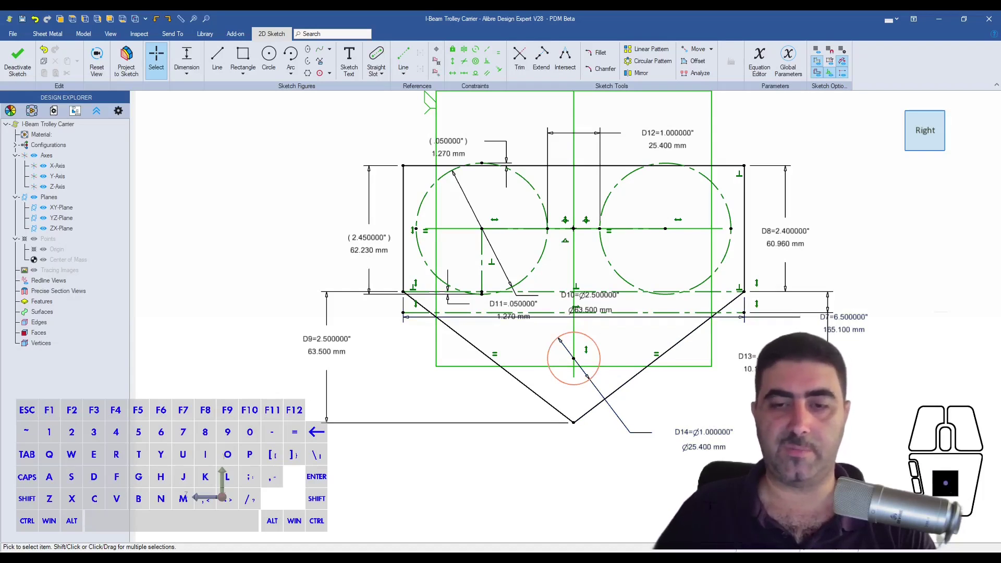
# Step: Fillet the profile's lower point between the two slanted lines with a 1 inch radius
pyautogui.scroll(2, 640, 451)
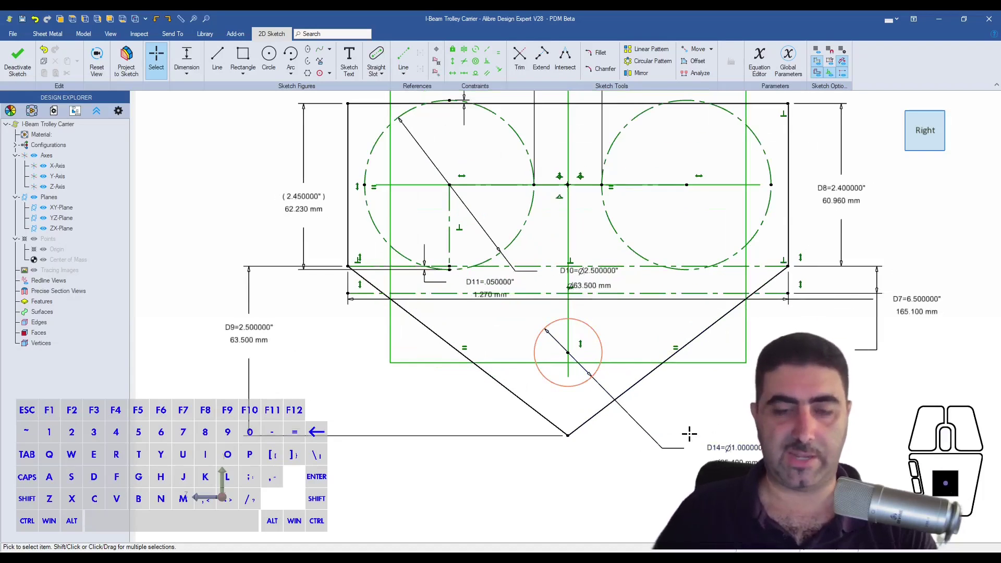
pyautogui.scroll(2, 690, 434)
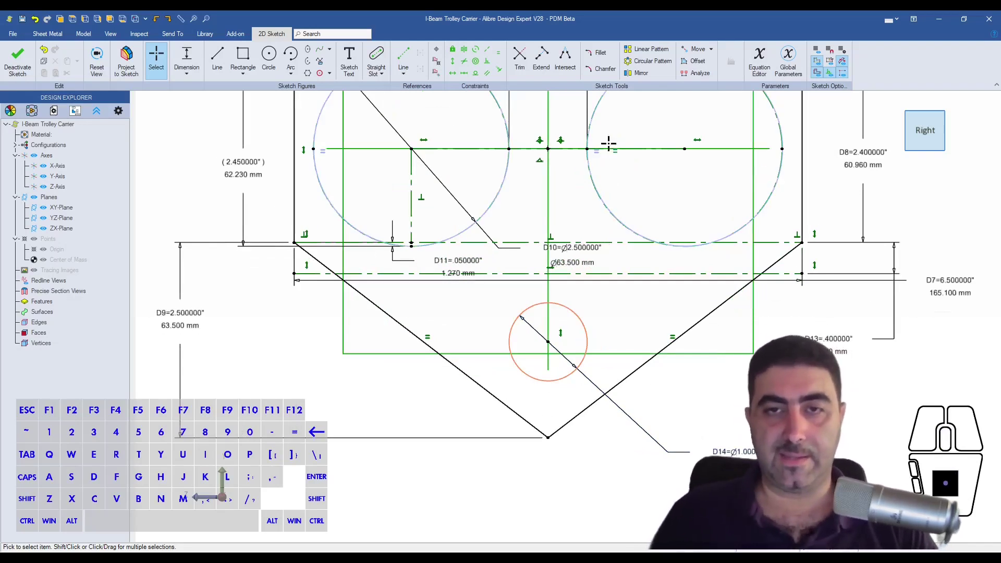
pyautogui.click(596, 56)
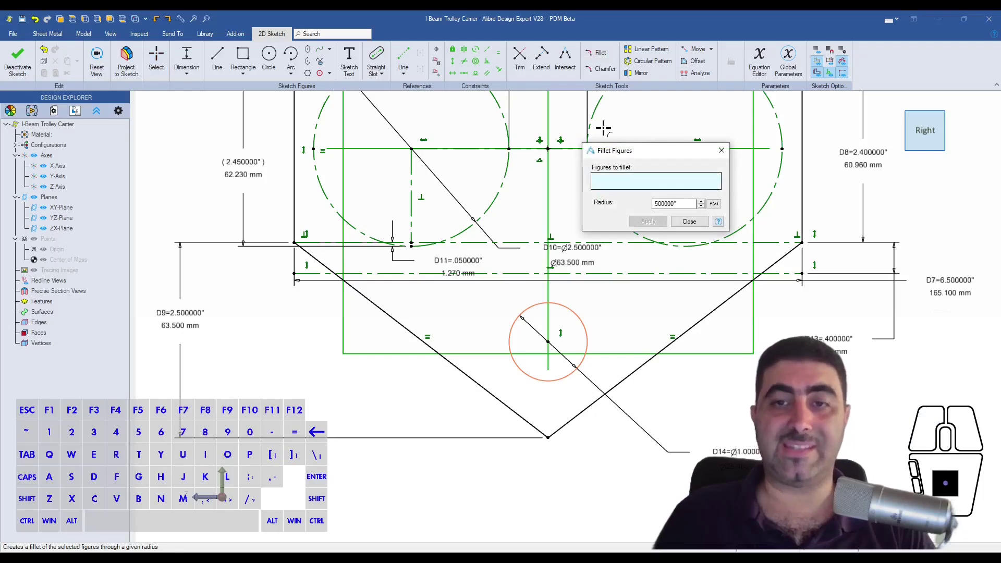
pyautogui.click(524, 422)
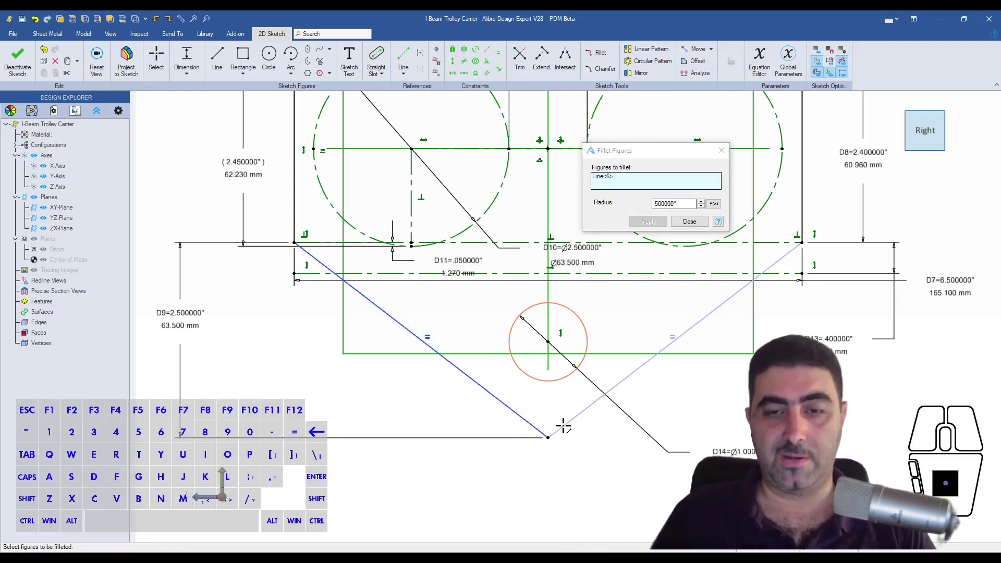
pyautogui.tripleClick(670, 204)
pyautogui.write('1')
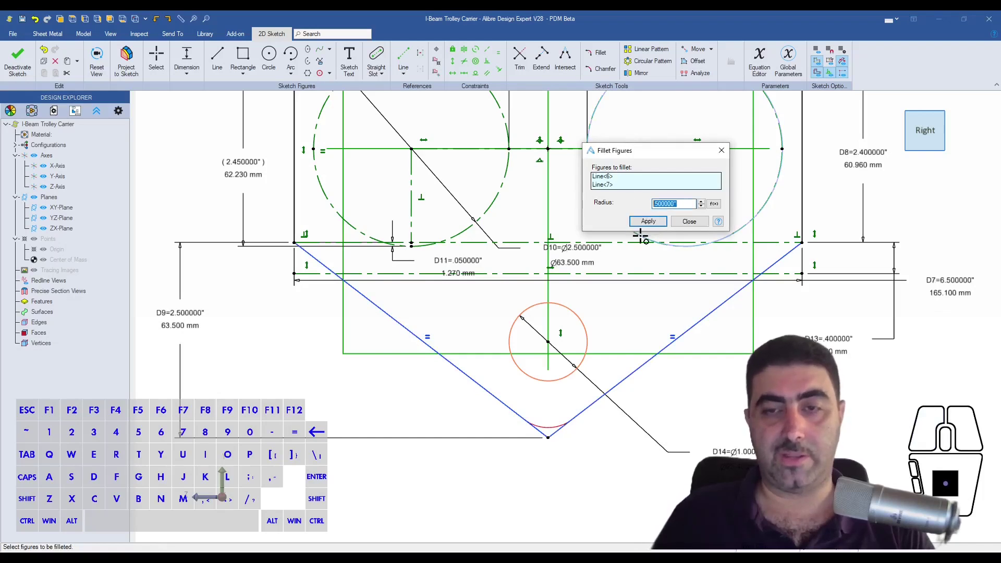
pyautogui.click(649, 221)
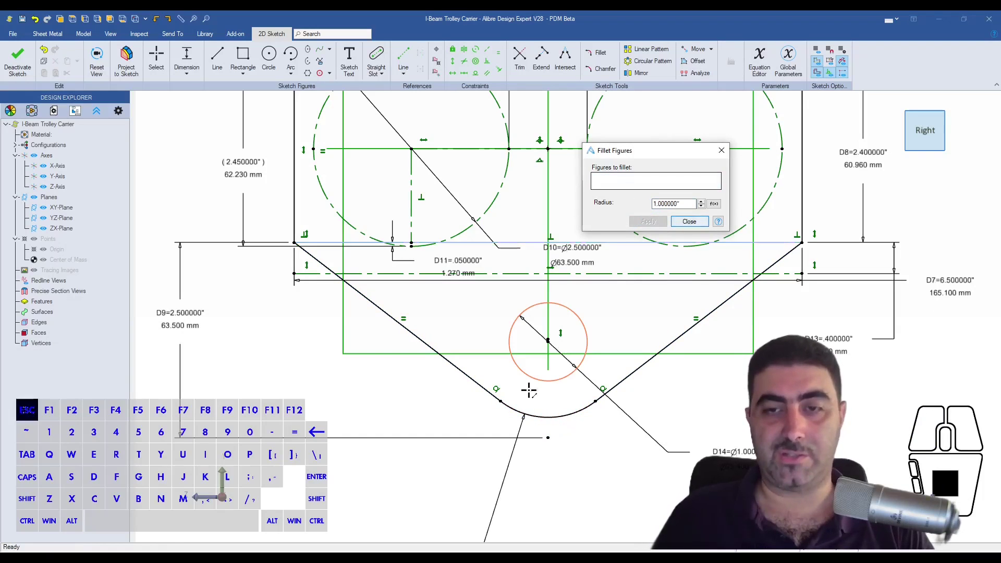
pyautogui.press('Escape')
# Step: Move the fillet's radius dimension outside the profile, beside the slanted edge
pyautogui.scroll(-3, 521, 432)
pyautogui.moveTo(509, 475); pyautogui.dragTo(383, 425)
pyautogui.scroll(4, 527, 377)
pyautogui.press('Escape')
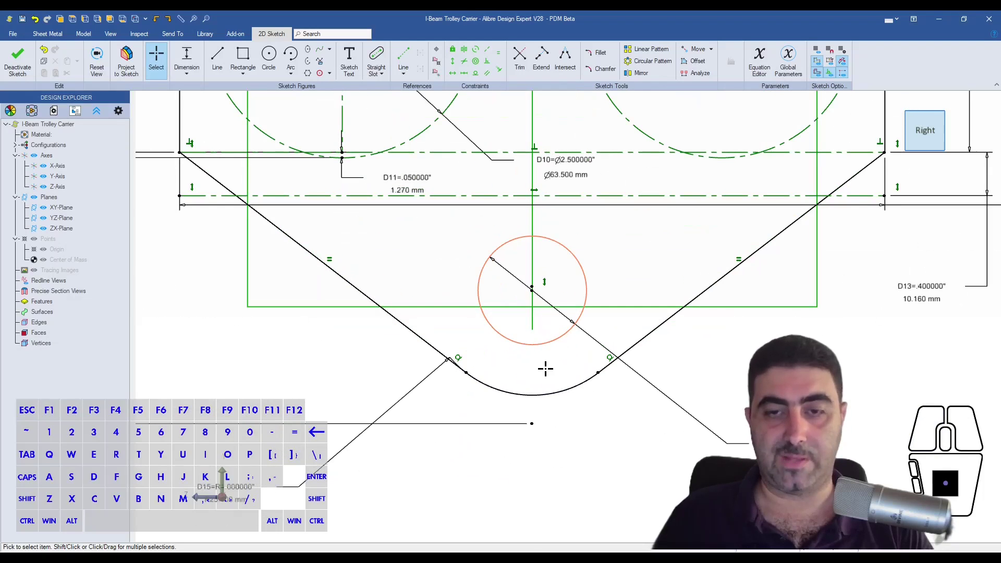
# Step: Make the 1 inch circle concentric with the fillet arc at the profile's tip
pyautogui.hotkey('shift', 'c')
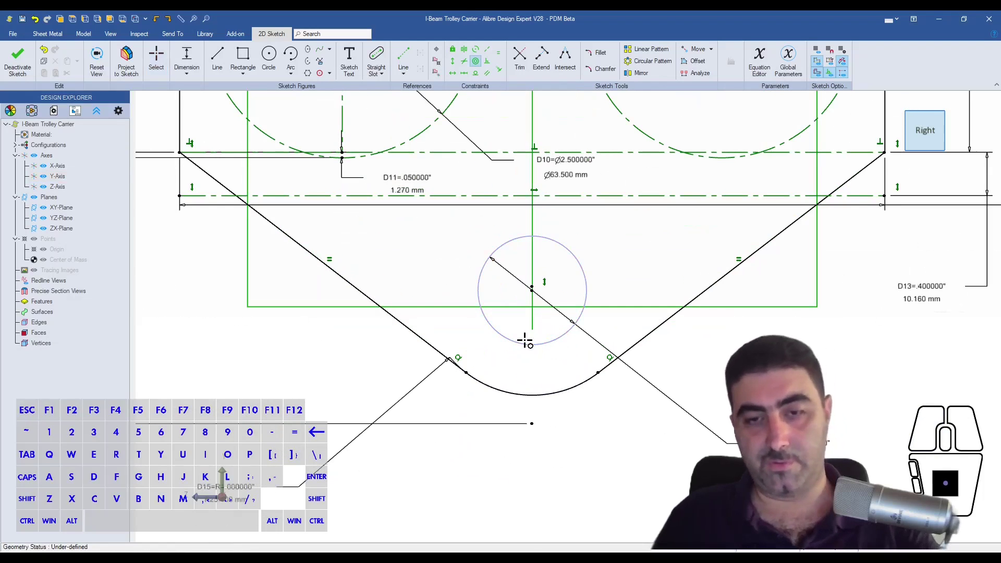
pyautogui.click(525, 343)
pyautogui.click(542, 397)
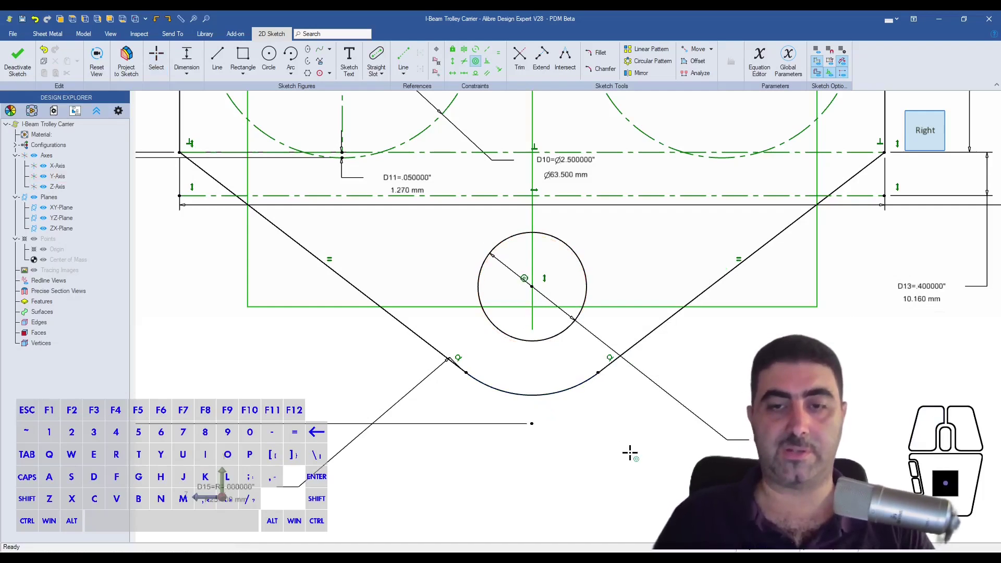
pyautogui.press('Escape')
pyautogui.scroll(-3, 630, 451)
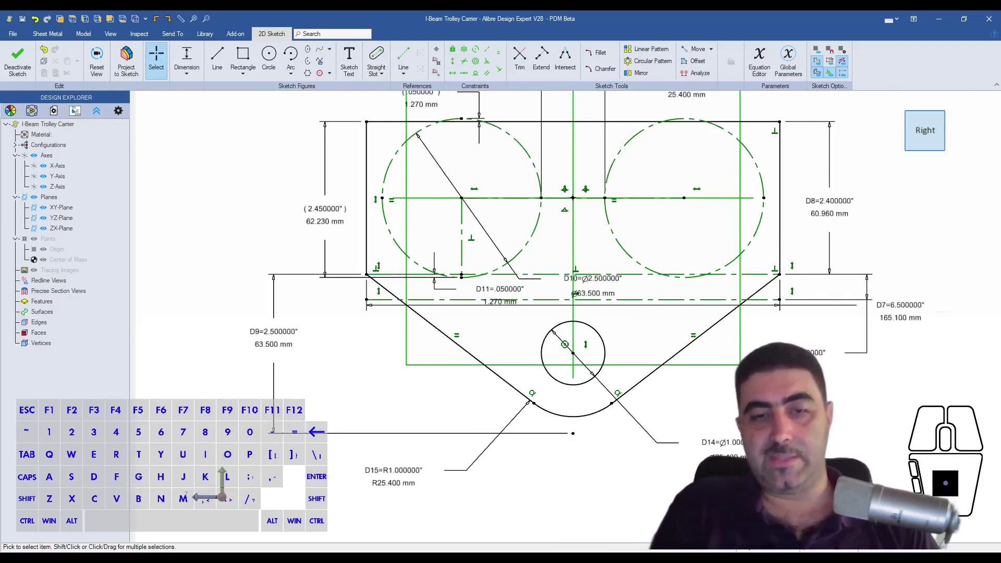
pyautogui.scroll(-3, 713, 447)
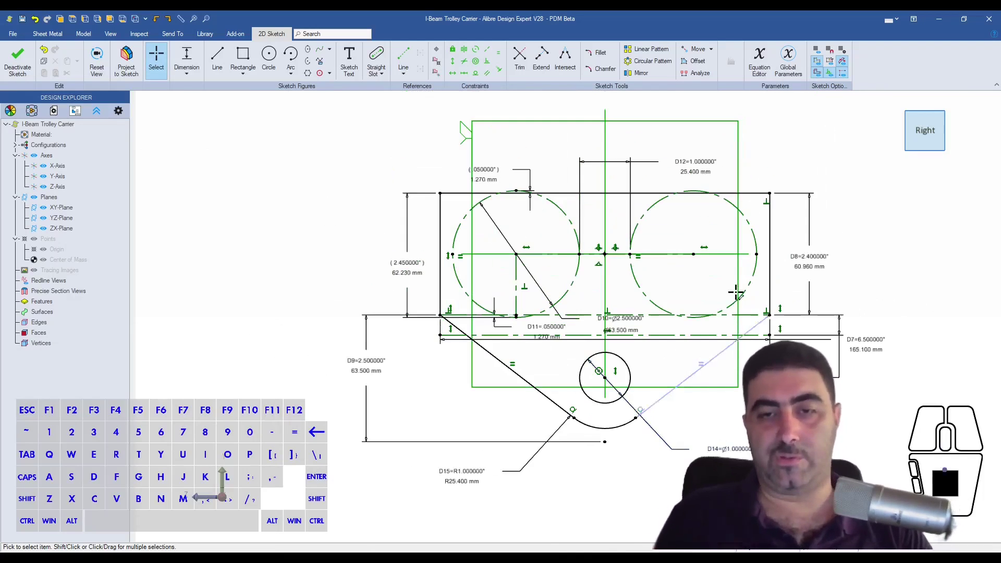
pyautogui.scroll(4, 723, 257)
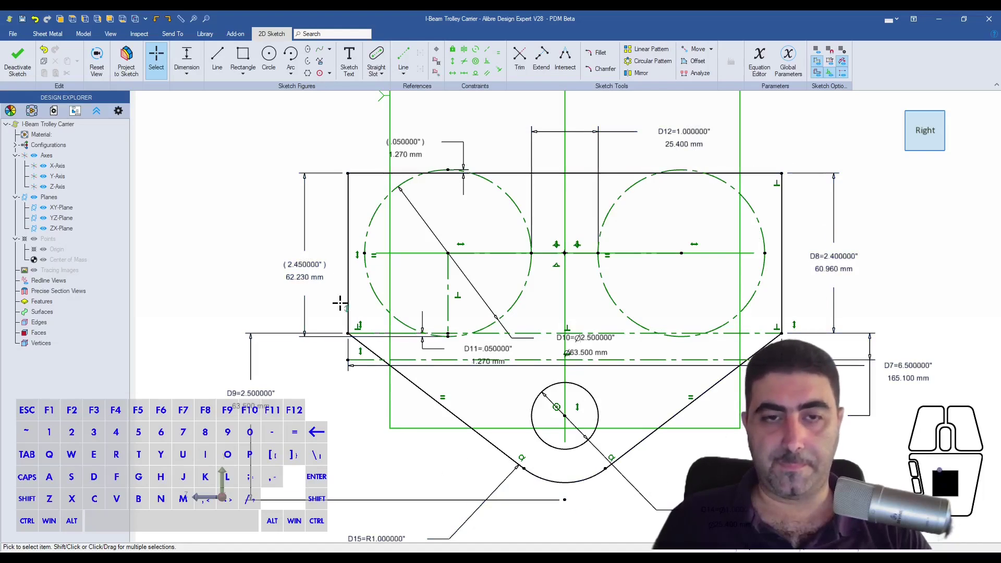
pyautogui.scroll(-3, 668, 449)
pyautogui.scroll(3, 566, 473)
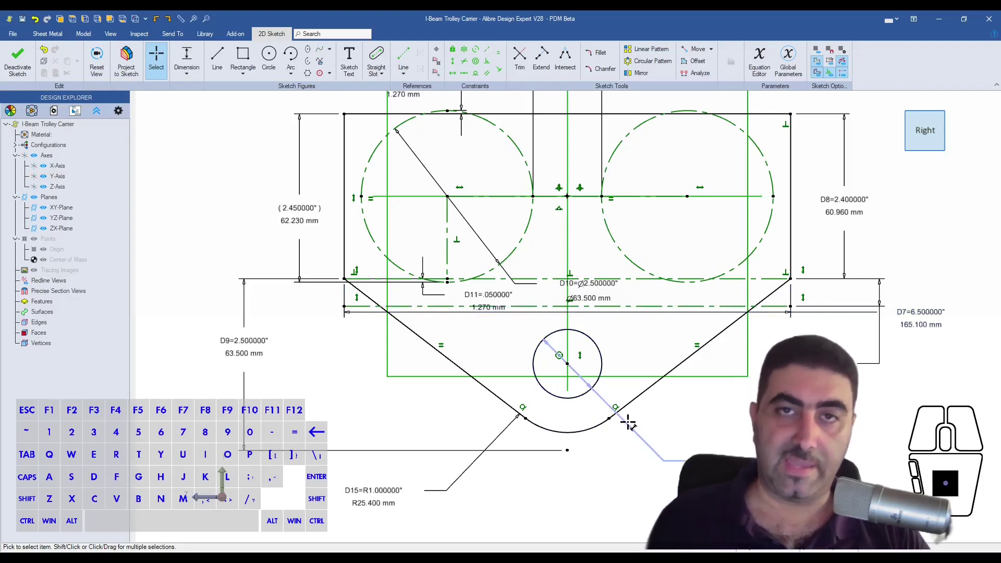
# Step: Add a driven dimension from the hole circle's lowest point to the fillet arc's lowest point and place it below the profile
pyautogui.press('d')
pyautogui.click(577, 399)
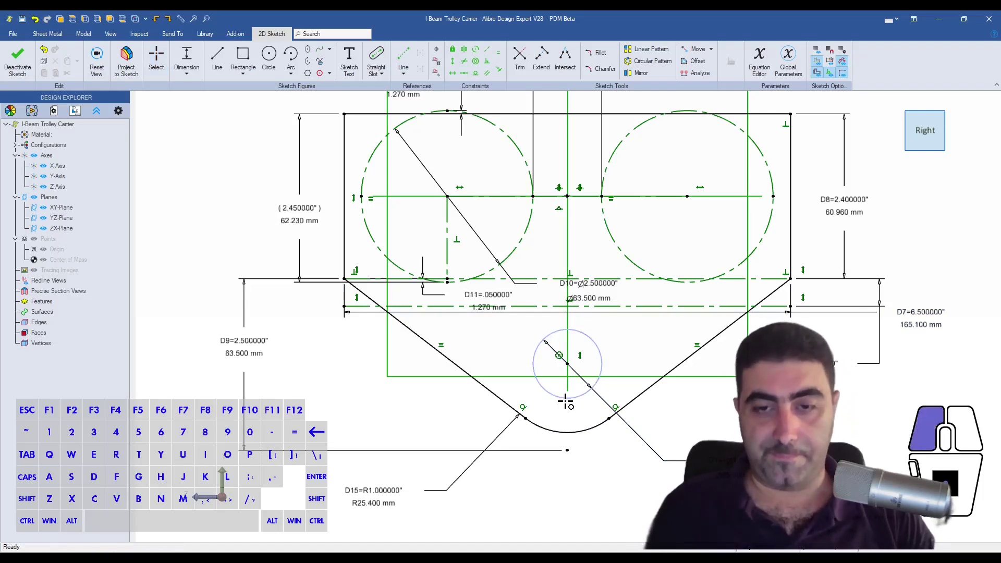
pyautogui.click(576, 432)
pyautogui.click(634, 485)
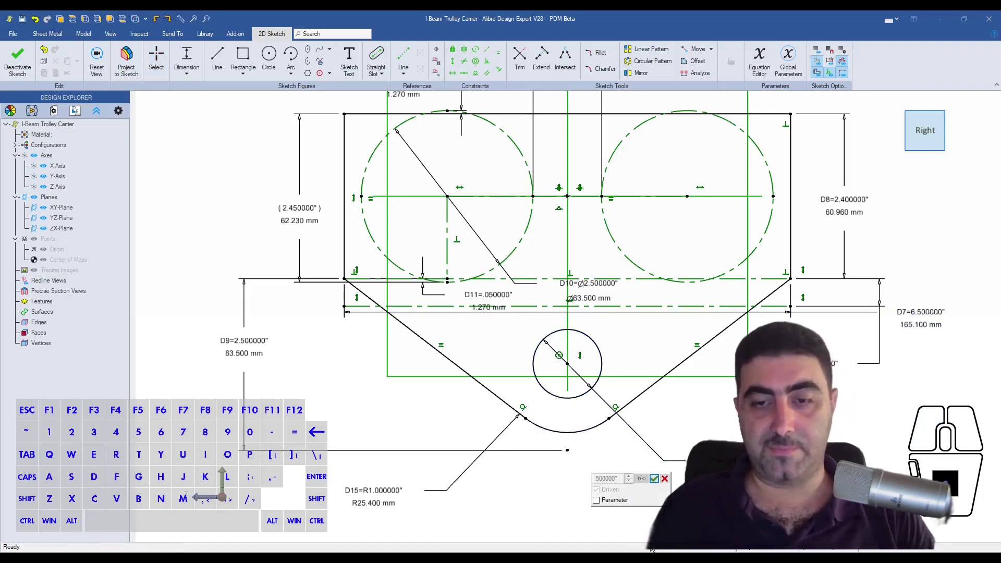
pyautogui.click(654, 478)
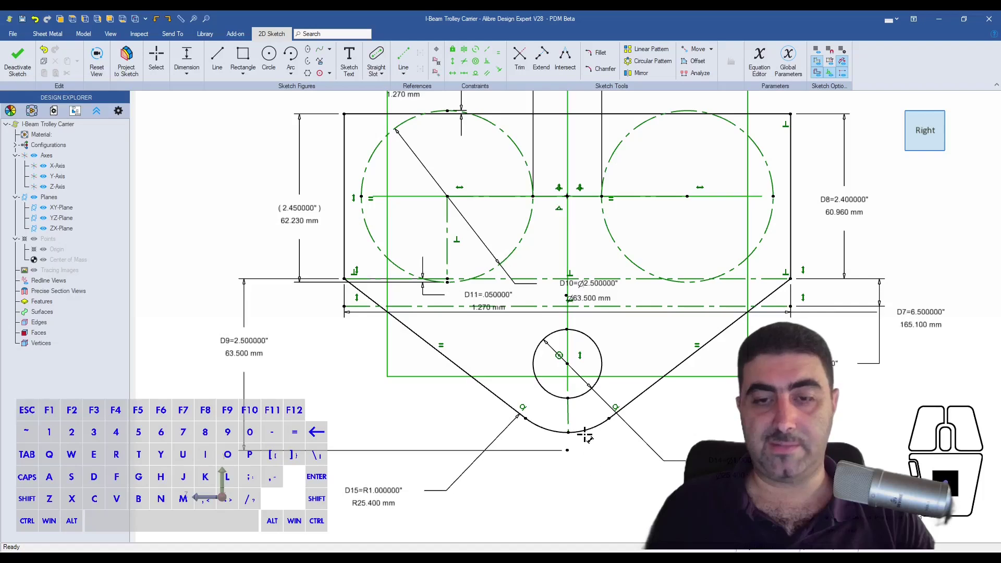
pyautogui.scroll(-5, 617, 432)
pyautogui.scroll(4, 640, 506)
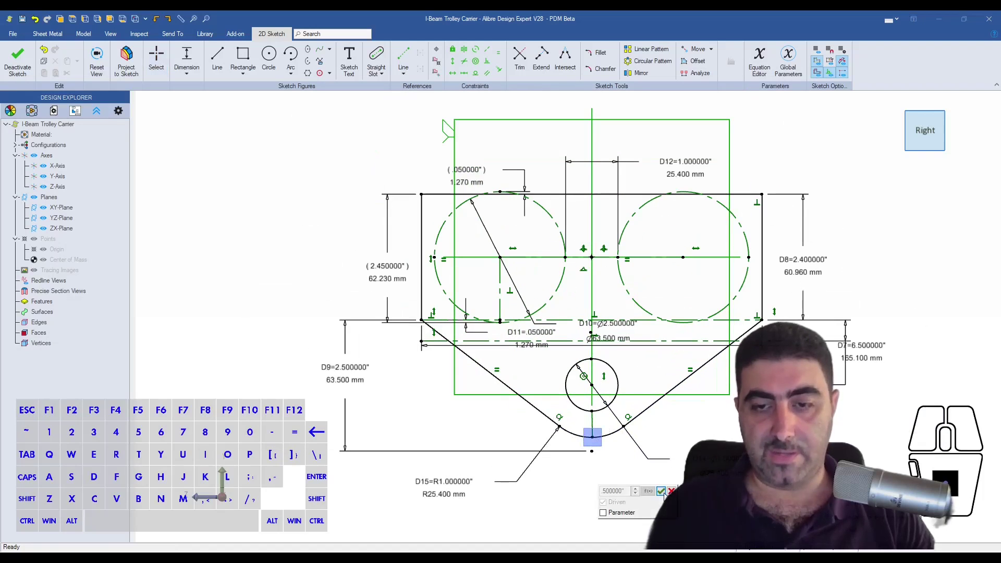
pyautogui.click(661, 491)
pyautogui.press('Escape')
pyautogui.scroll(2, 603, 438)
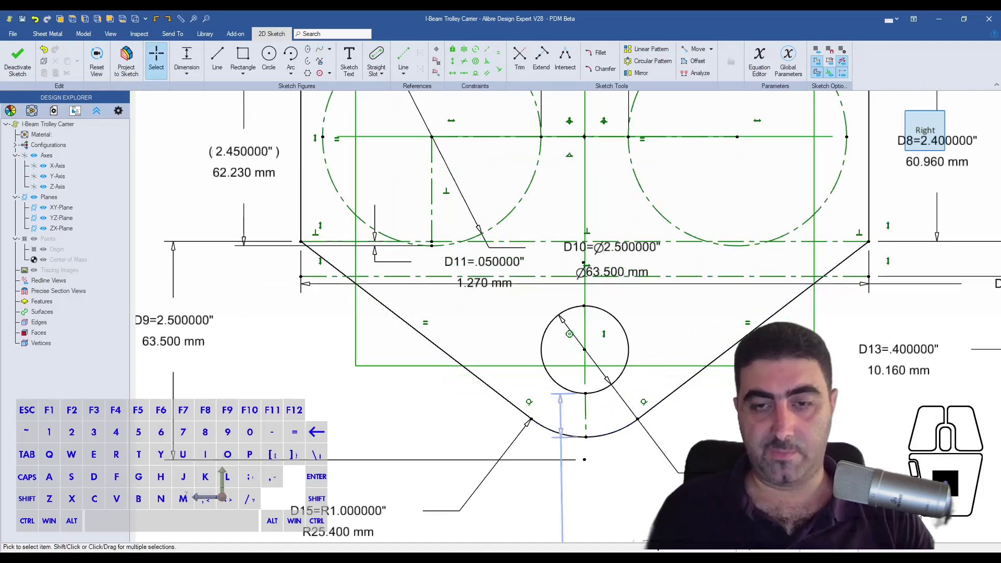
pyautogui.moveTo(600, 472); pyautogui.dragTo(630, 493)
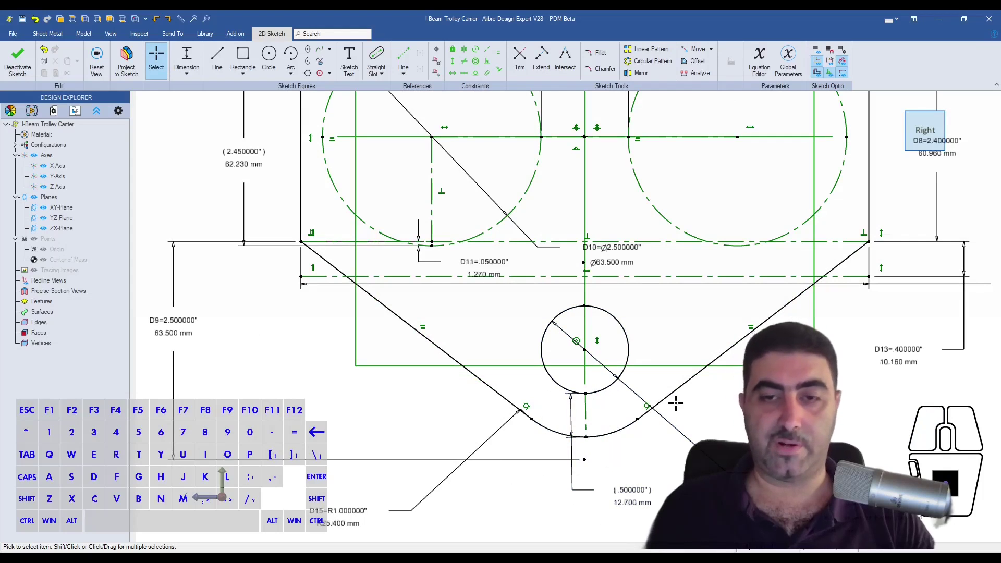
# Step: Add a driven dimension from the hole circle's top point to the lower reference line and move it clear of the circle
pyautogui.press('d')
pyautogui.click(584, 306)
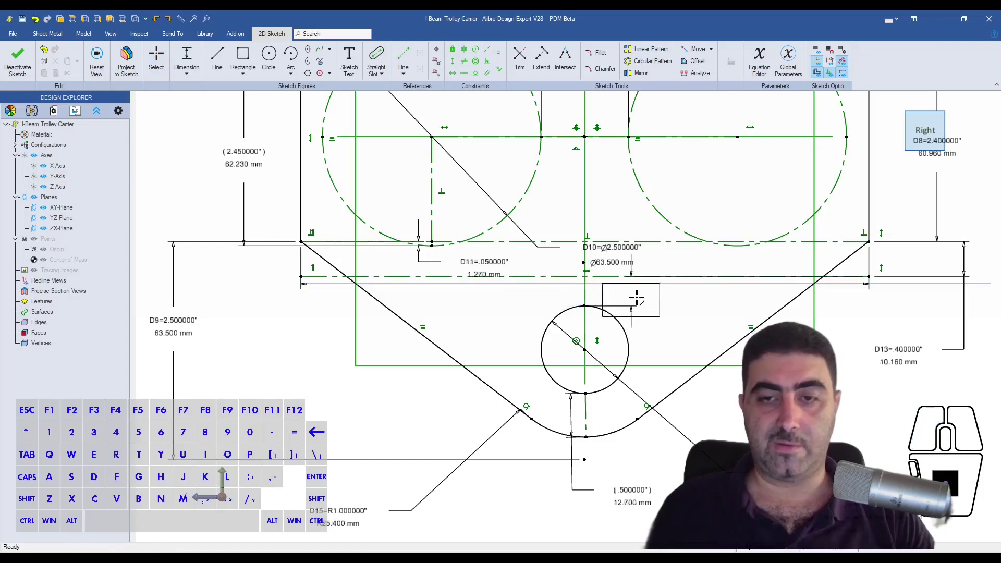
pyautogui.click(704, 324)
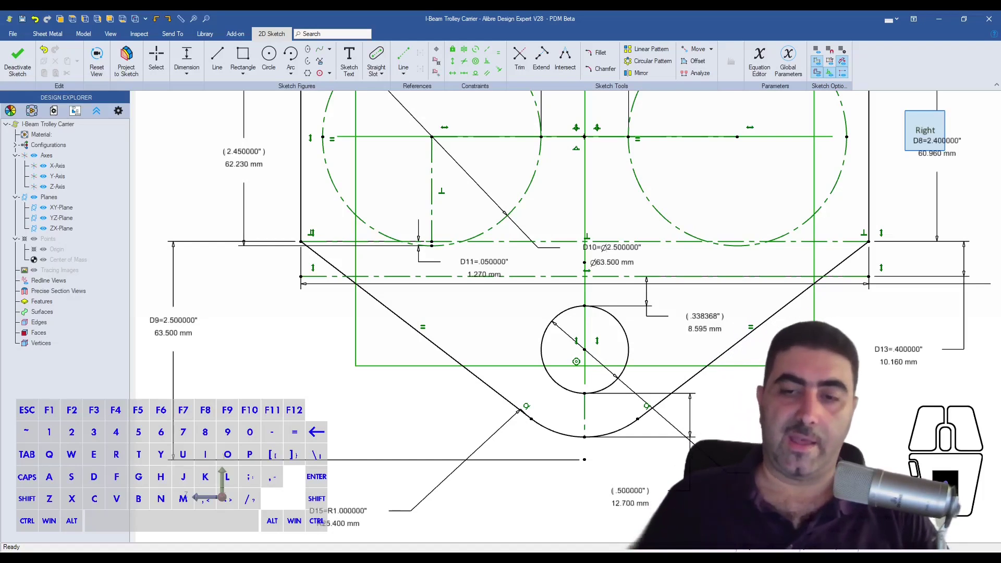
pyautogui.moveTo(699, 328); pyautogui.dragTo(756, 391)
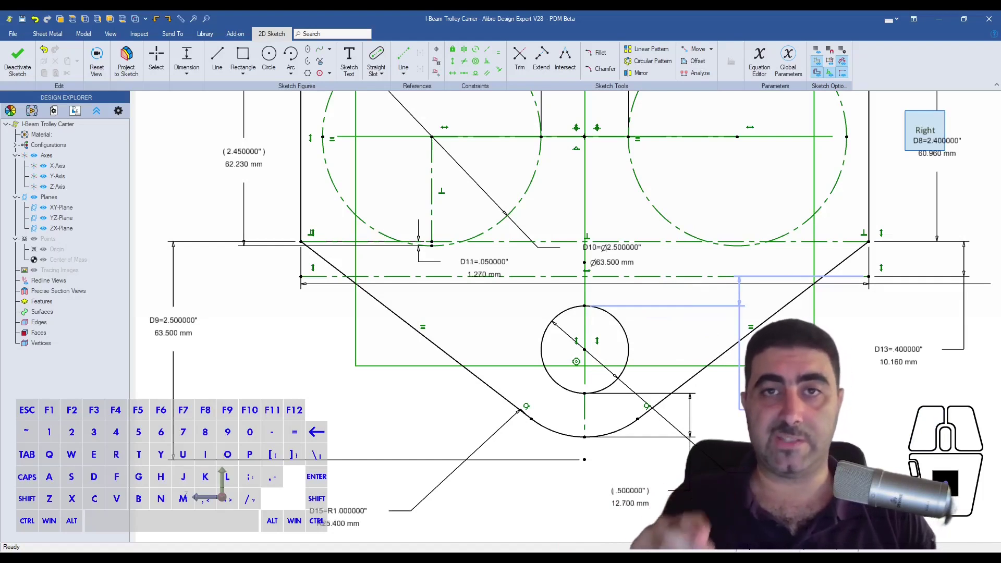
# Step: Create a sheet metal Tab from the rounded-tip plate profile with its hanging hole
pyautogui.scroll(-3, 677, 337)
pyautogui.scroll(-3, 677, 336)
pyautogui.scroll(3, 693, 302)
pyautogui.scroll(-3, 719, 230)
pyautogui.scroll(2, 668, 288)
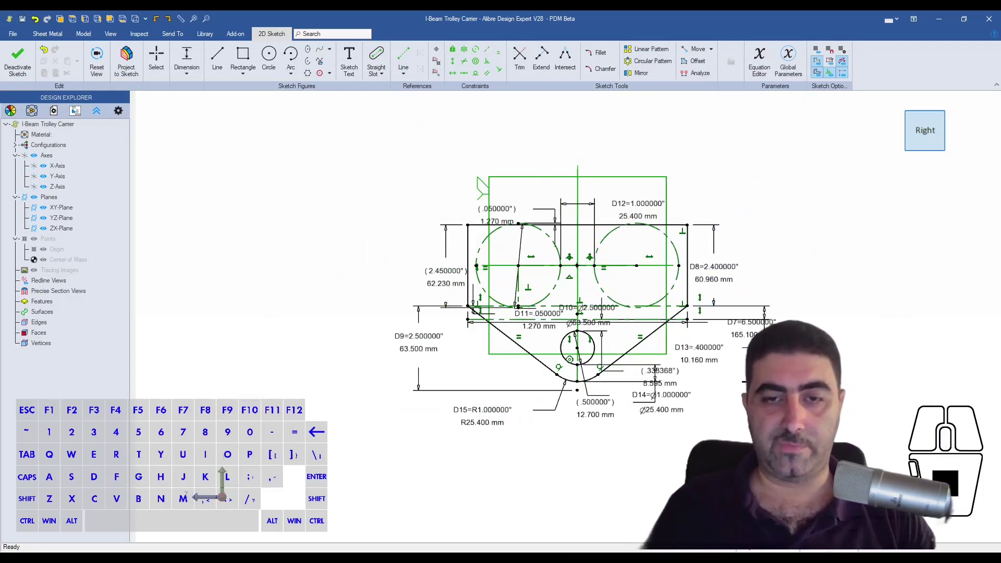
pyautogui.rightClick(757, 248)
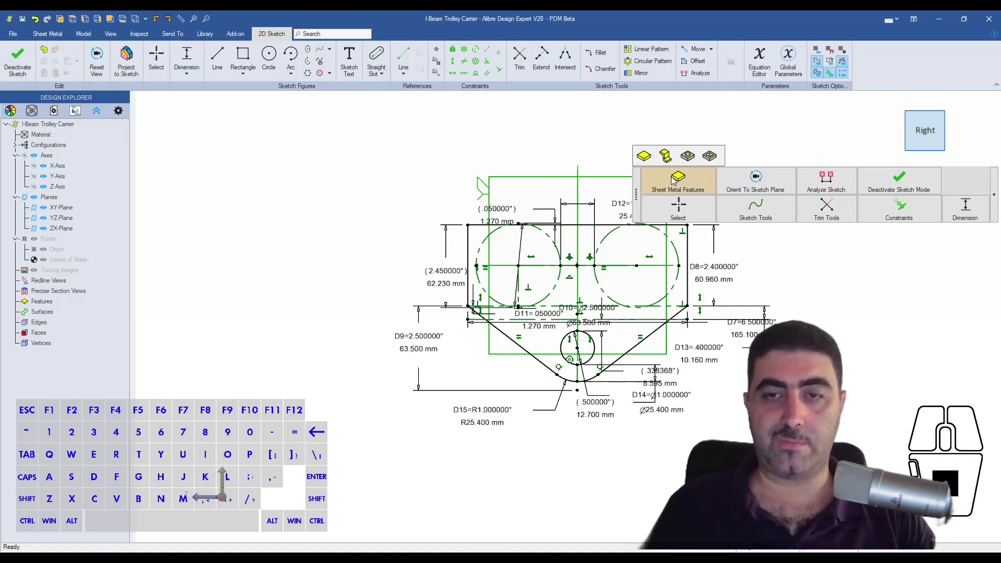
pyautogui.click(694, 183)
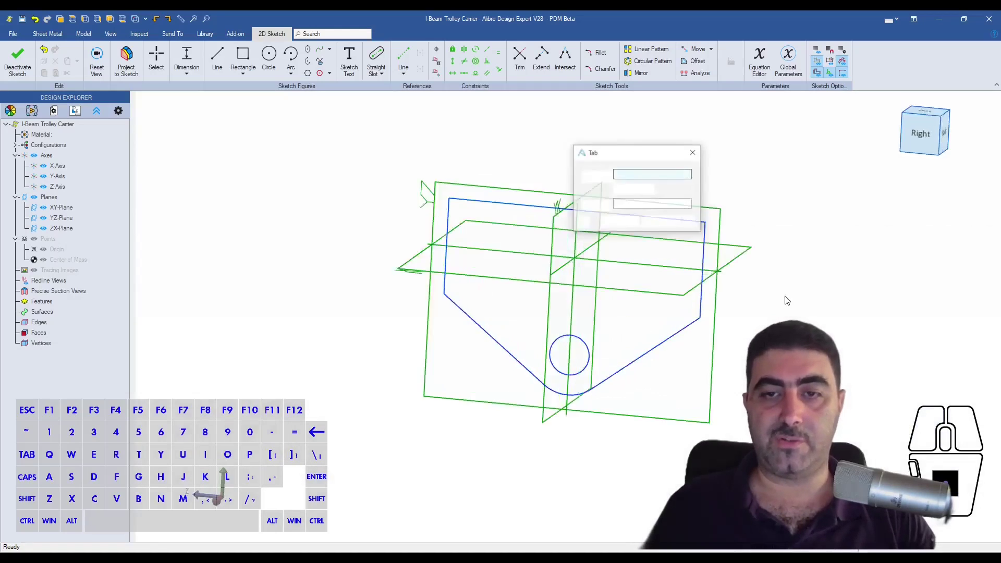
pyautogui.click(623, 222)
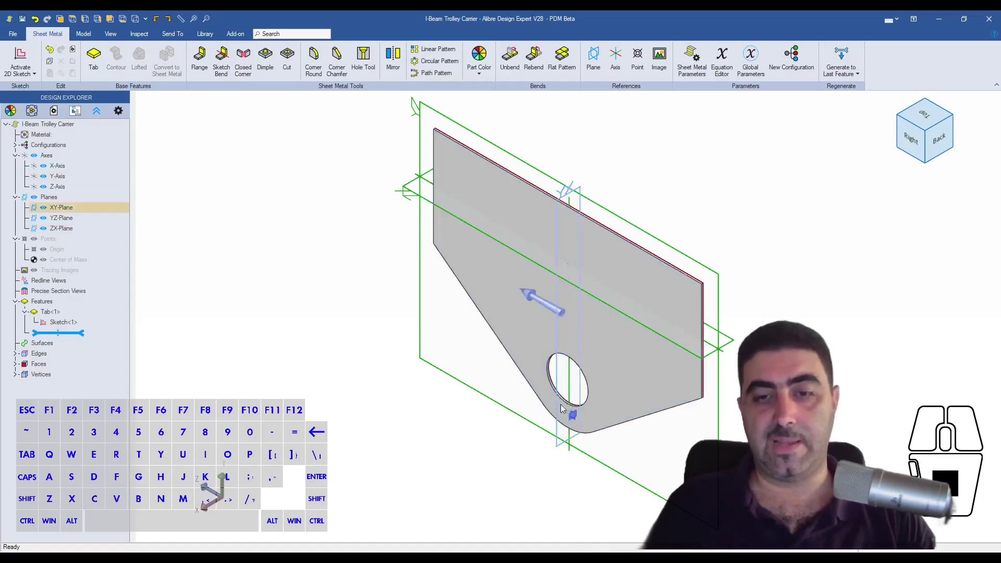
# Step: Set the sheet metal stock thickness to .1793 in, both the minimum and global bend radius to AD_Thickness, and the K-factor to .4
pyautogui.click(692, 58)
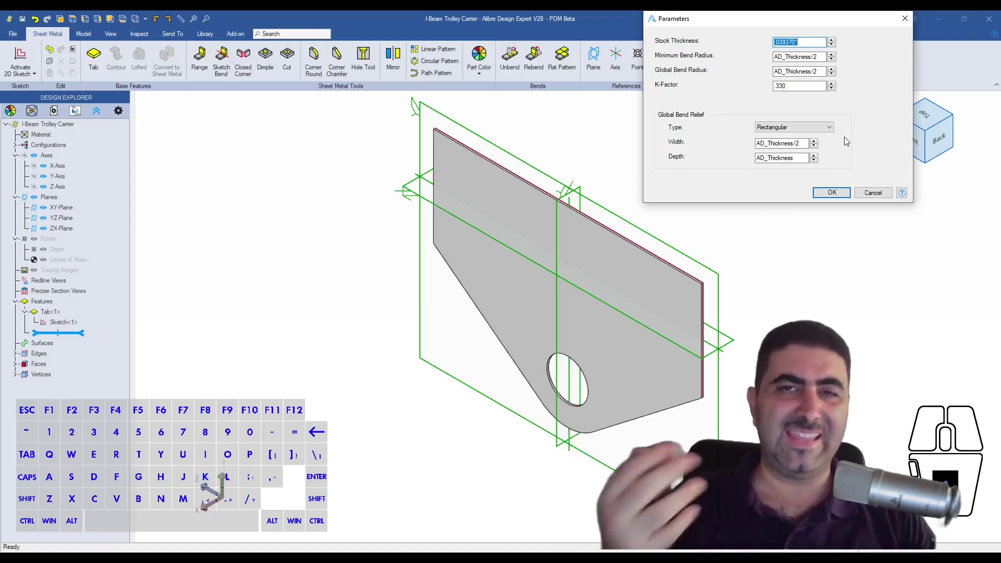
pyautogui.write('.1793')
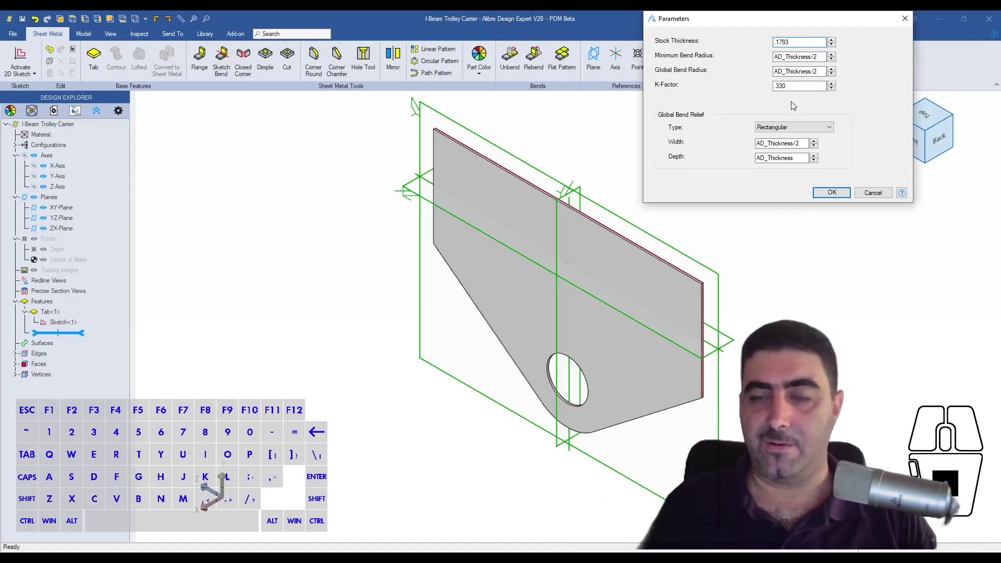
pyautogui.click(825, 57)
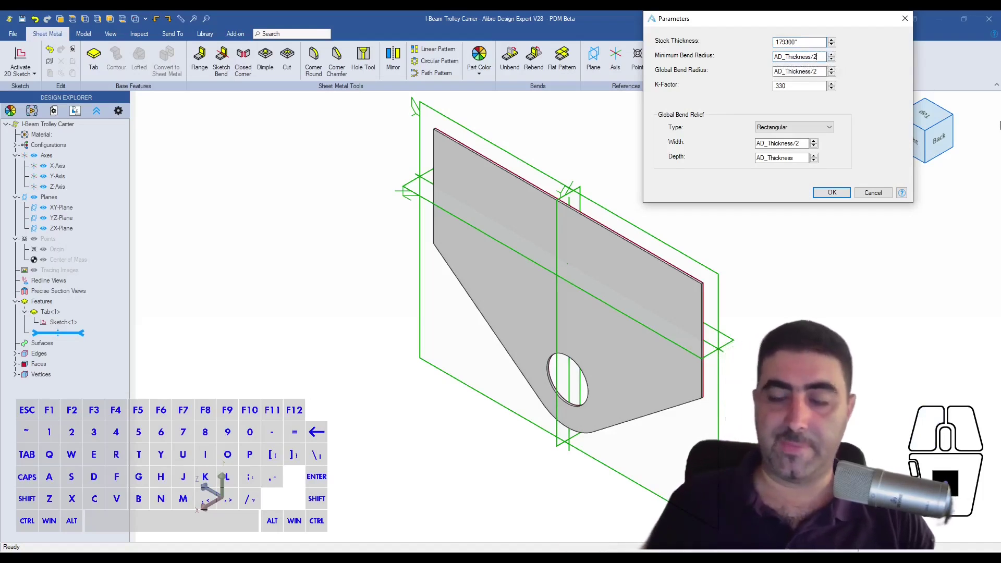
pyautogui.click(828, 71)
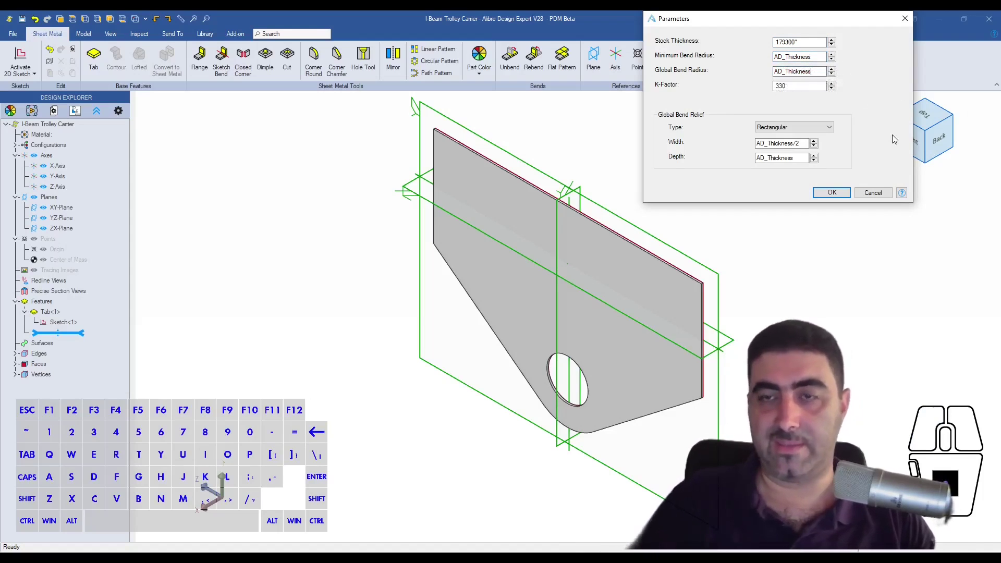
pyautogui.doubleClick(782, 86)
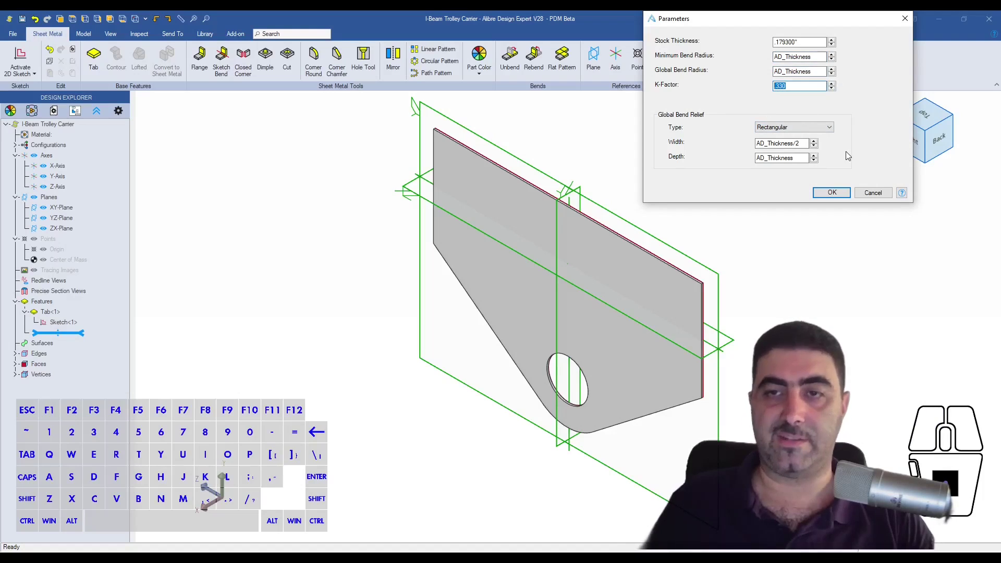
pyautogui.write('.4')
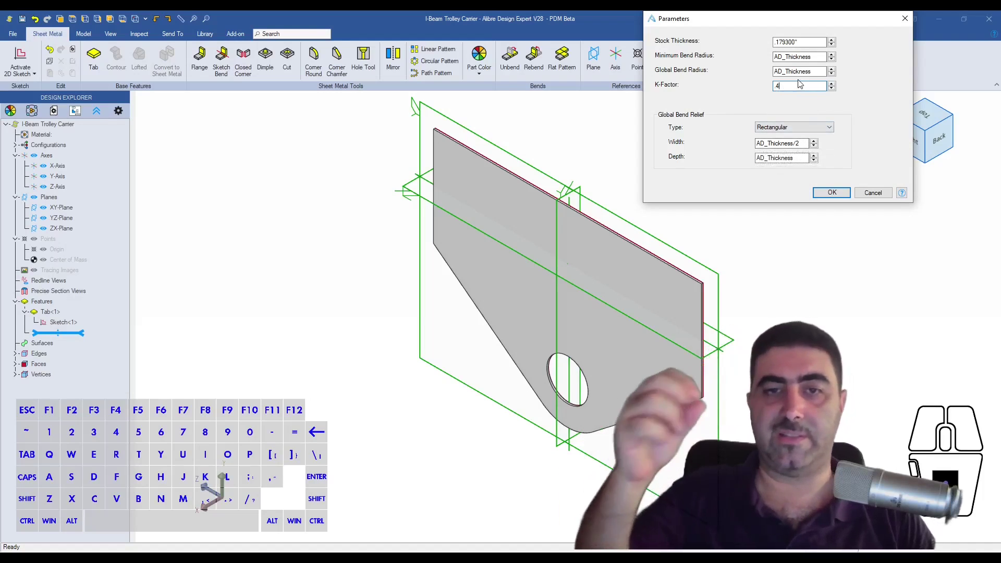
pyautogui.press('Return')
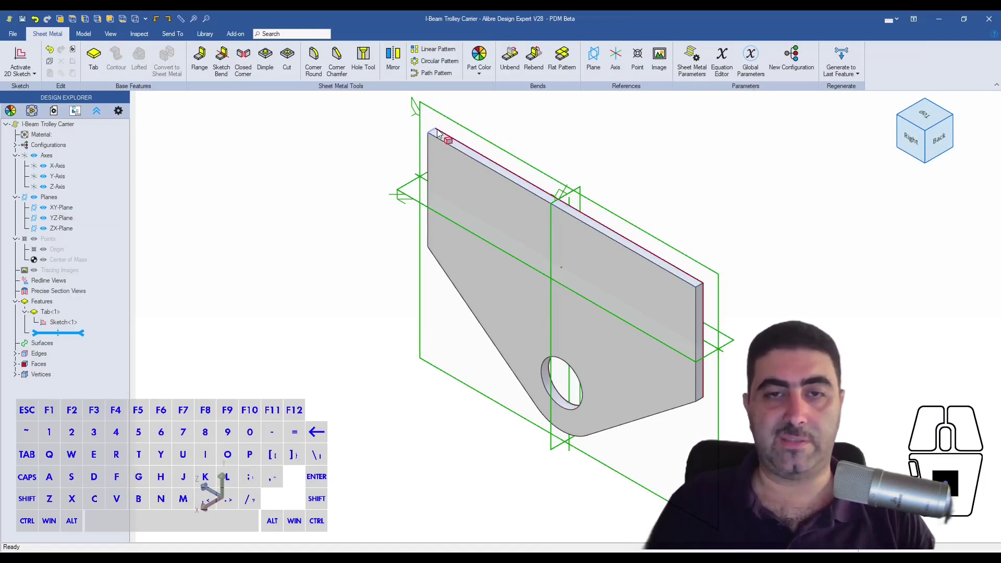
# Step: Add 1 inch flanges at 90° along both vertical side edges of the plate
pyautogui.moveTo(598, 277); pyautogui.dragTo(618, 280, button='middle')
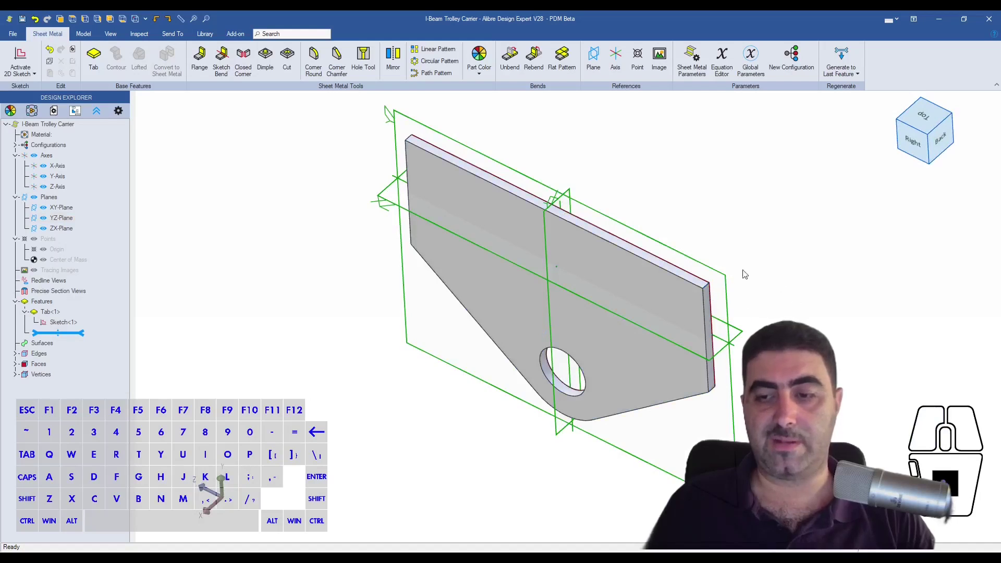
pyautogui.scroll(2, 678, 281)
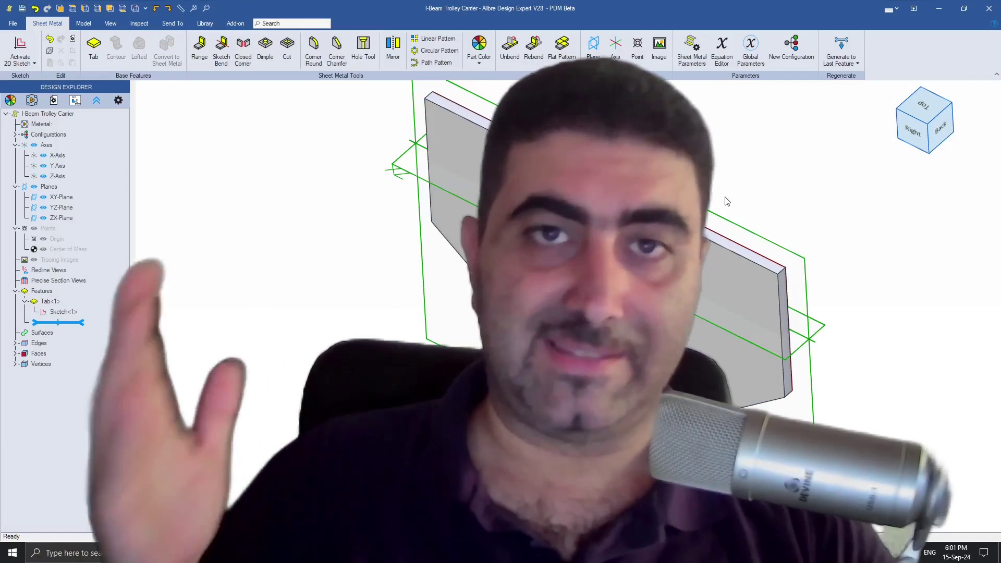
pyautogui.moveTo(291, 284); pyautogui.dragTo(392, 278, button='middle')
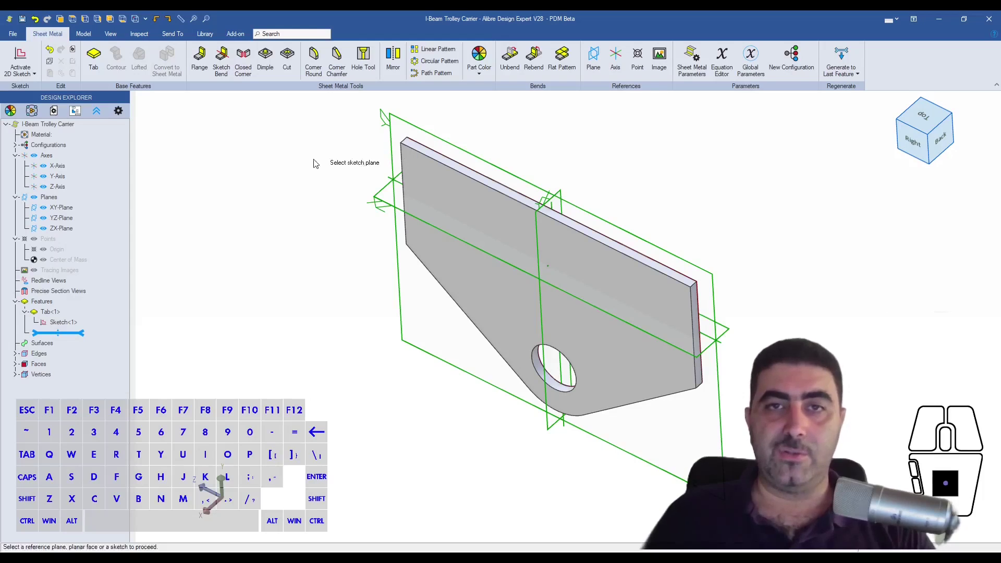
pyautogui.click(200, 60)
pyautogui.click(406, 188)
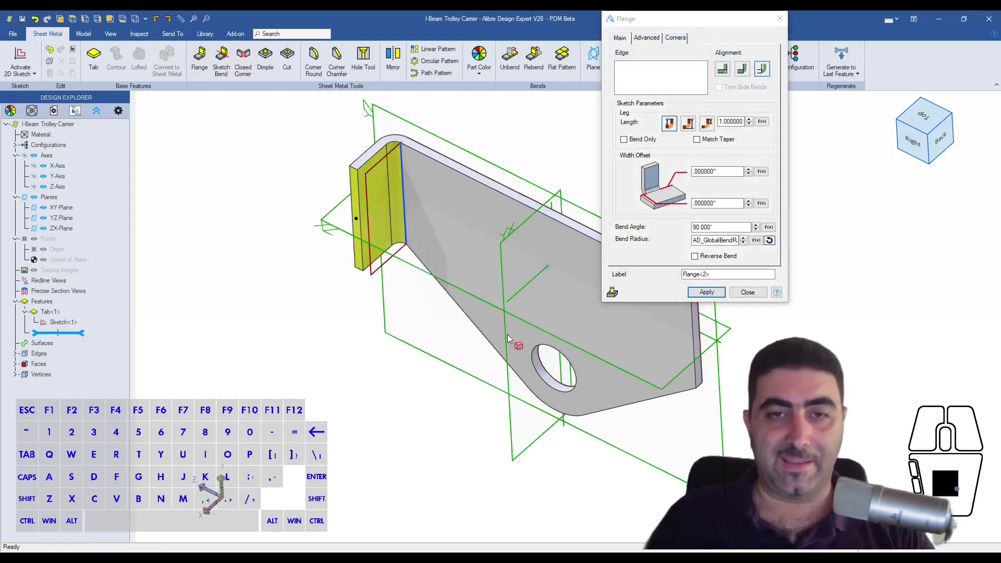
pyautogui.click(695, 343)
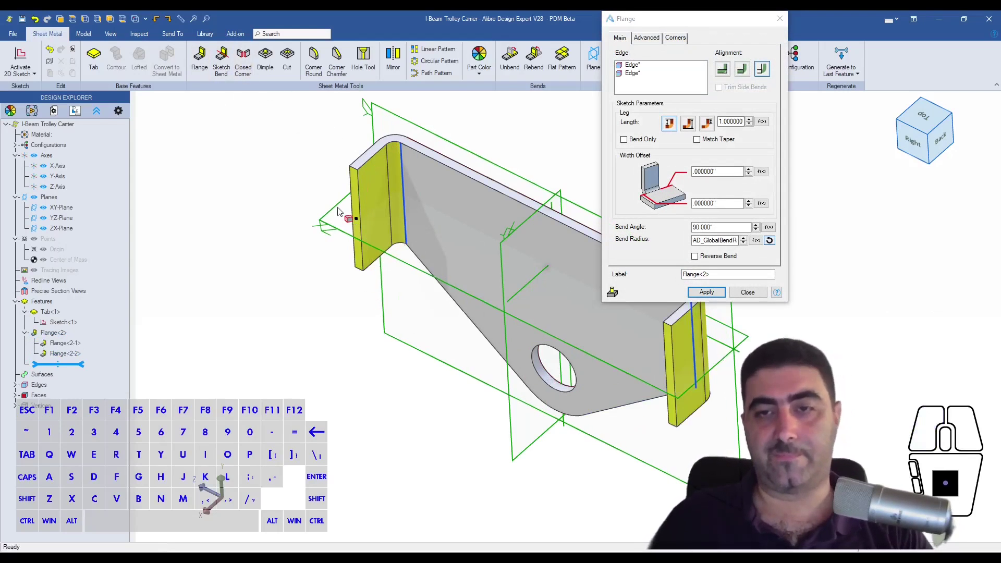
pyautogui.scroll(-3, 344, 238)
pyautogui.scroll(2, 544, 221)
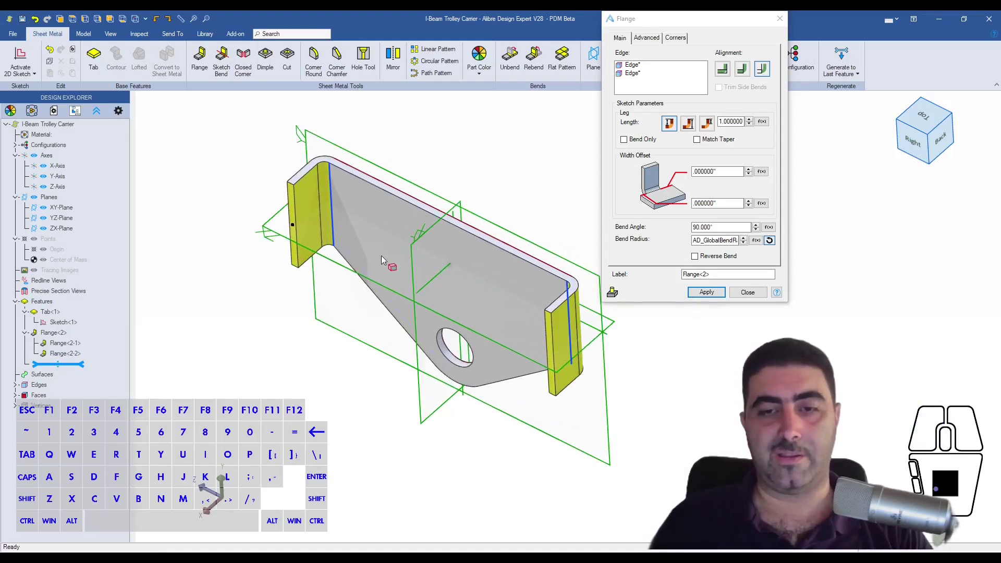
pyautogui.click(706, 292)
pyautogui.click(747, 292)
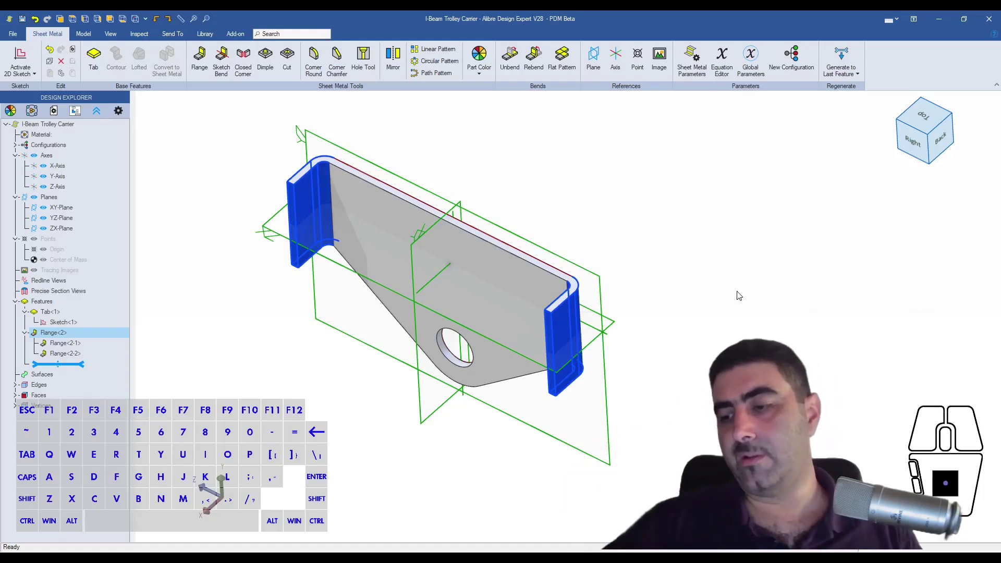
pyautogui.scroll(-3, 539, 251)
pyautogui.scroll(3, 592, 267)
pyautogui.moveTo(592, 267); pyautogui.dragTo(596, 320, button='middle')
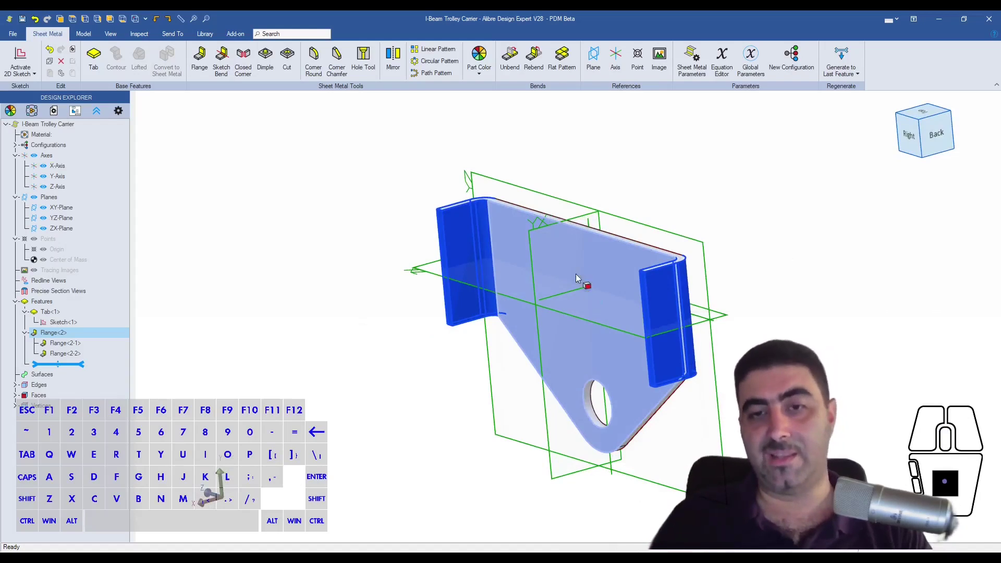
pyautogui.click(599, 169)
pyautogui.click(574, 309)
pyautogui.moveTo(575, 308)
pyautogui.mouseDown(button='middle')
pyautogui.moveTo(539, 299)
pyautogui.moveTo(547, 313)
pyautogui.moveTo(563, 303)
pyautogui.mouseUp(button='middle')
pyautogui.scroll(3, 547, 316)
pyautogui.click(417, 216)
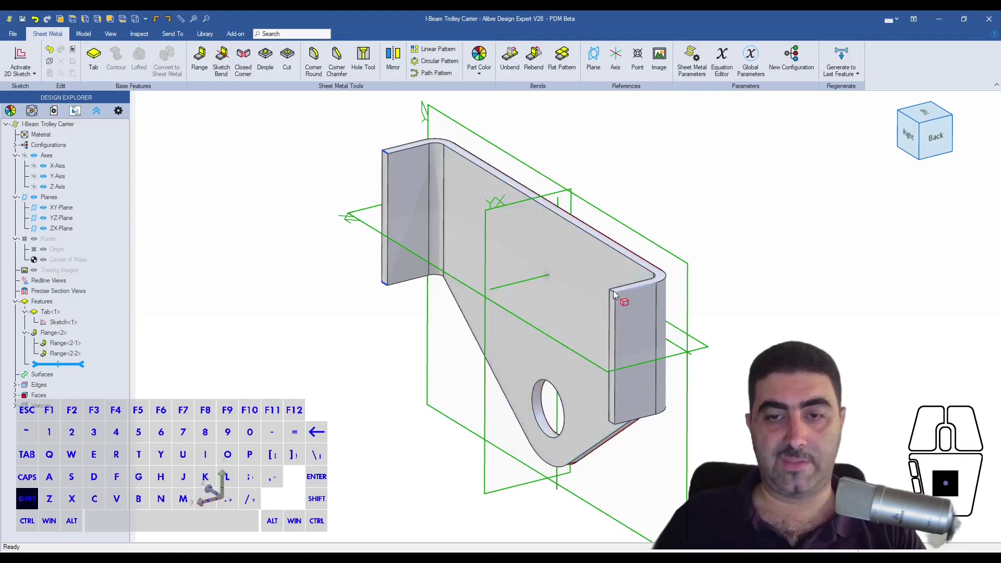
pyautogui.click(608, 307)
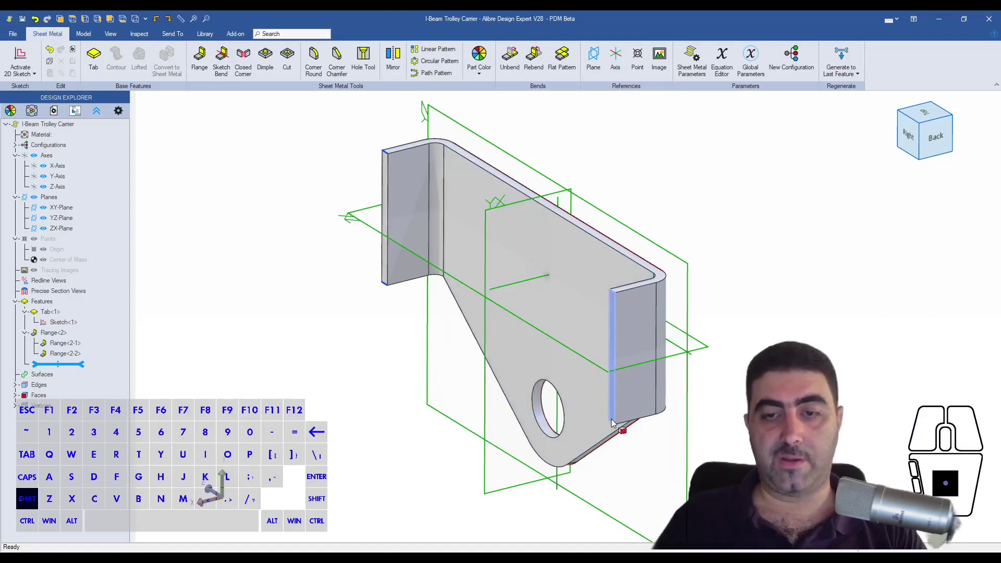
pyautogui.press('Escape')
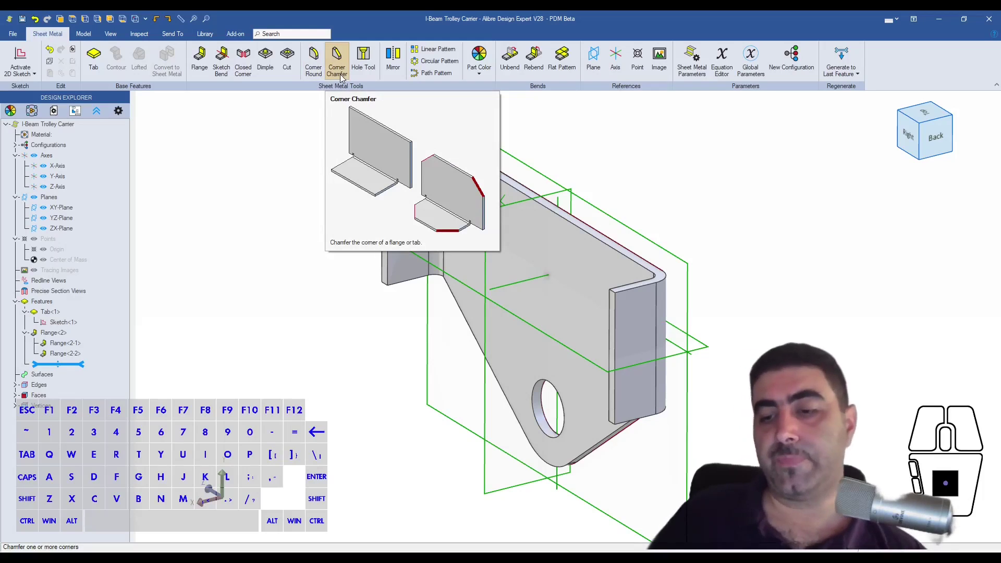
# Step: Round the outer corners of both flanges with a Corner Round of .25 in radius, selecting the flanges' free end faces
pyautogui.click(313, 61)
pyautogui.click(401, 202)
pyautogui.click(613, 341)
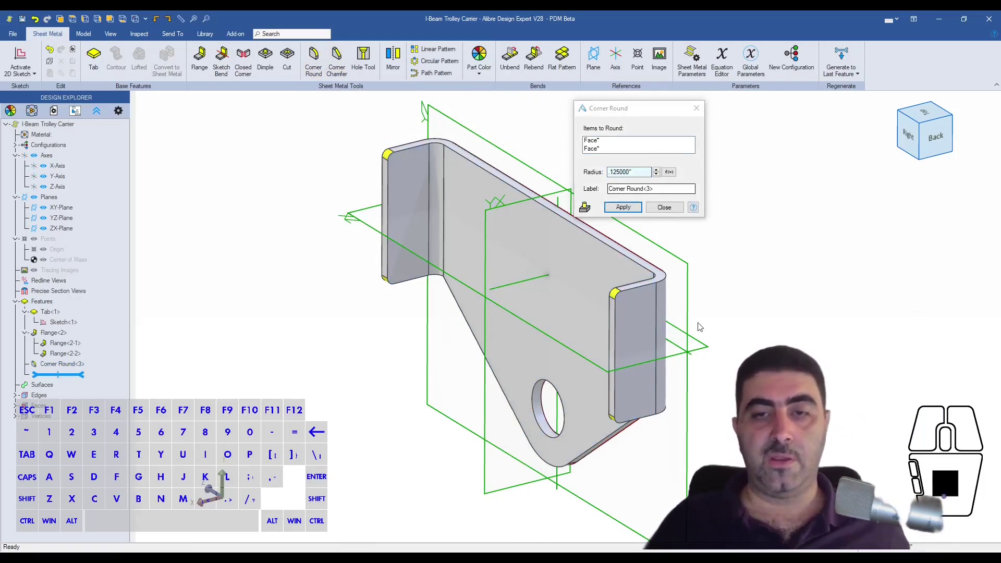
pyautogui.click(612, 172)
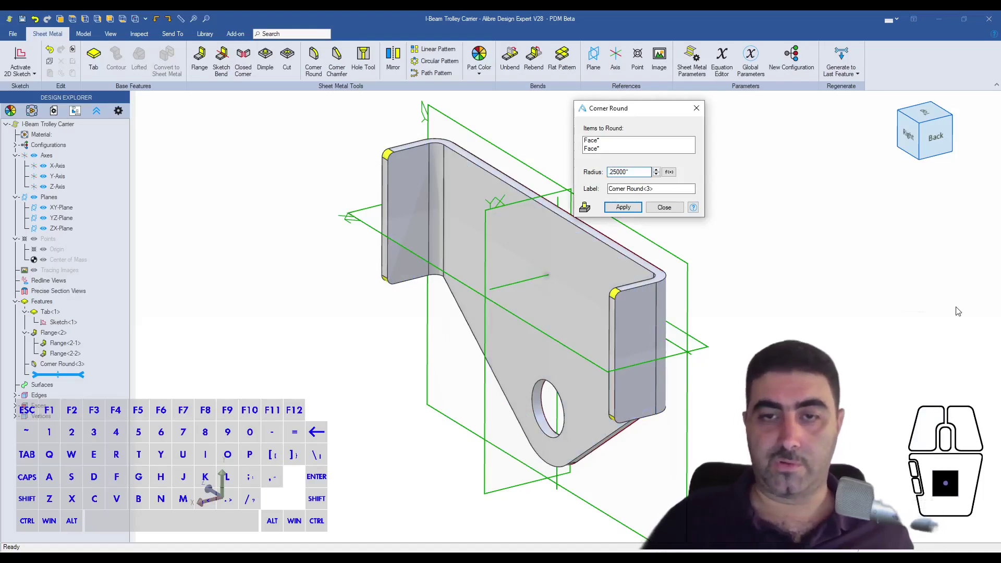
pyautogui.click(657, 189)
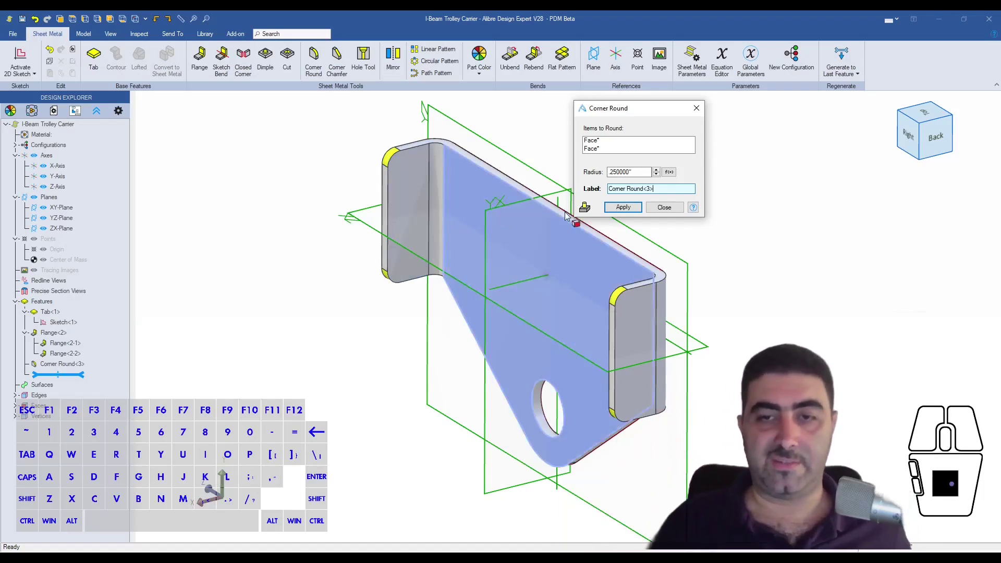
pyautogui.click(624, 208)
pyautogui.click(671, 214)
# Step: Open the I-Beam Roller Shaft part, examine the larger section's radius dimension in its first revolution sketch, and return to the I-Beam Trolley Carrier
pyautogui.moveTo(670, 213); pyautogui.dragTo(635, 211, button='middle')
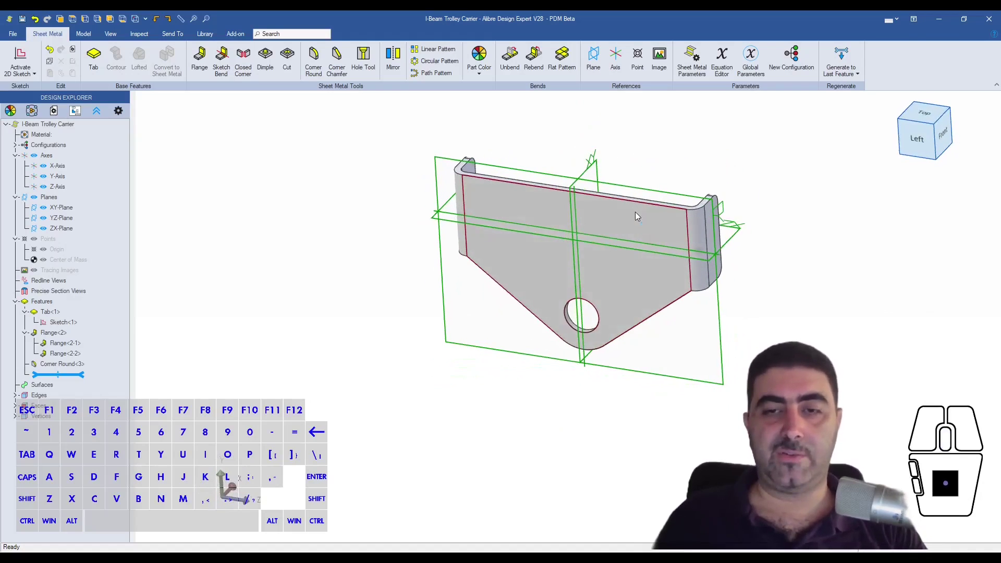
pyautogui.click(592, 230)
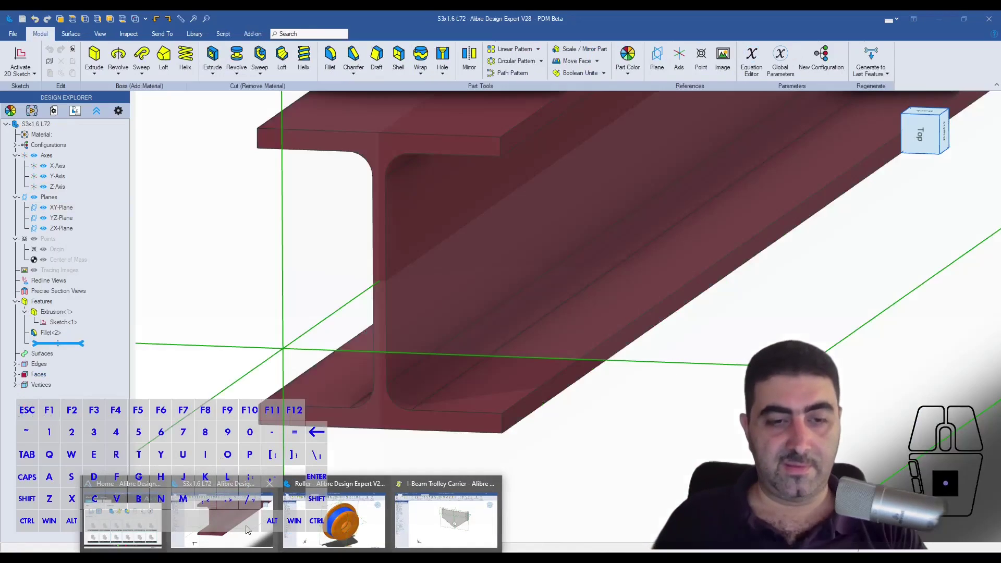
pyautogui.click(334, 483)
pyautogui.click(448, 344)
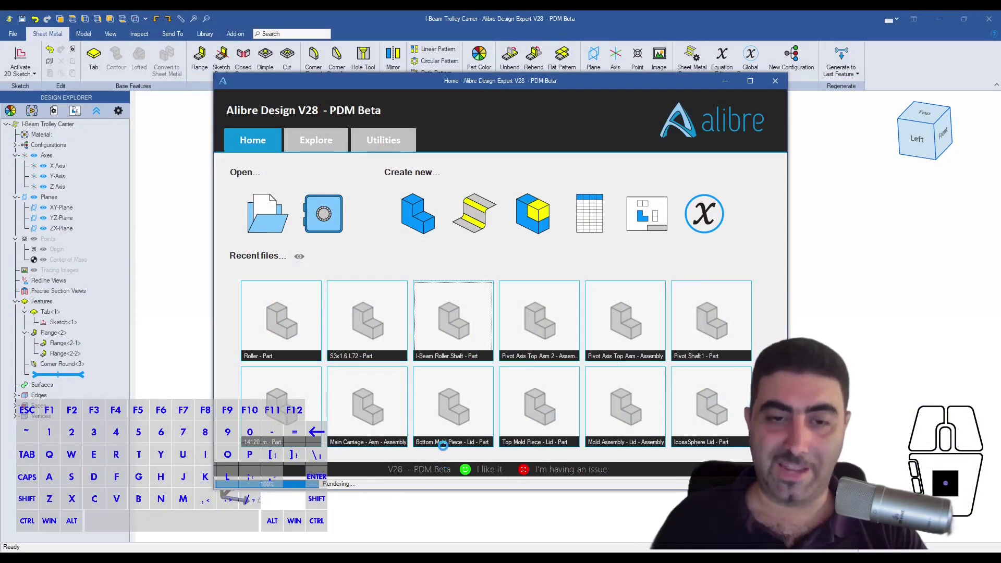
pyautogui.moveTo(499, 313); pyautogui.dragTo(431, 284, button='middle')
pyautogui.click(380, 270)
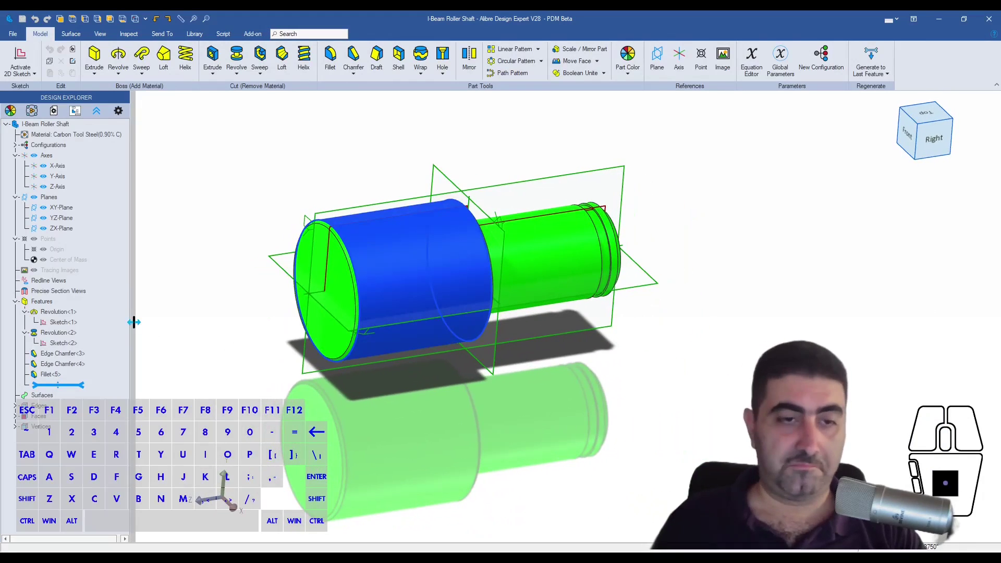
pyautogui.doubleClick(391, 275)
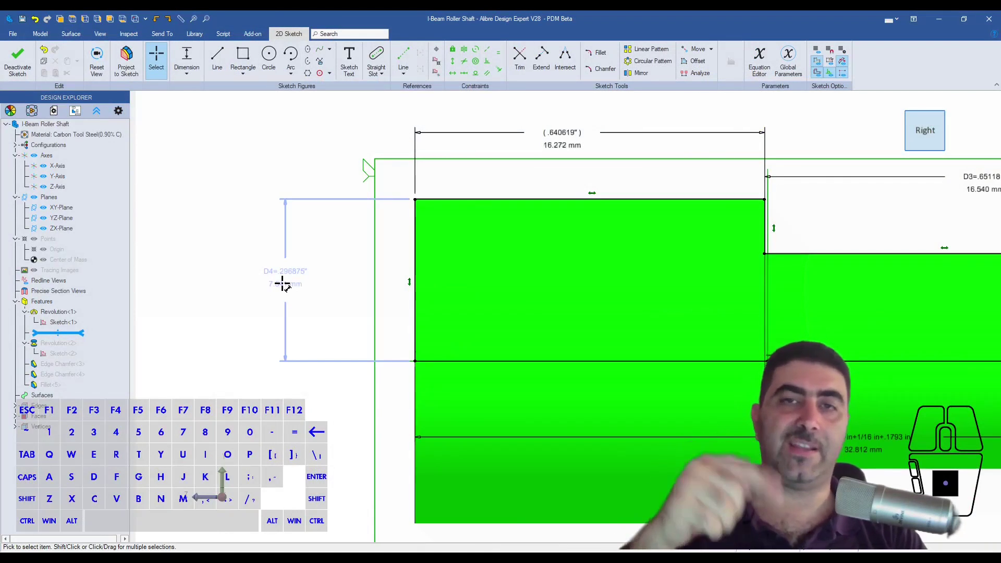
pyautogui.press('Escape')
pyautogui.press('Escape')
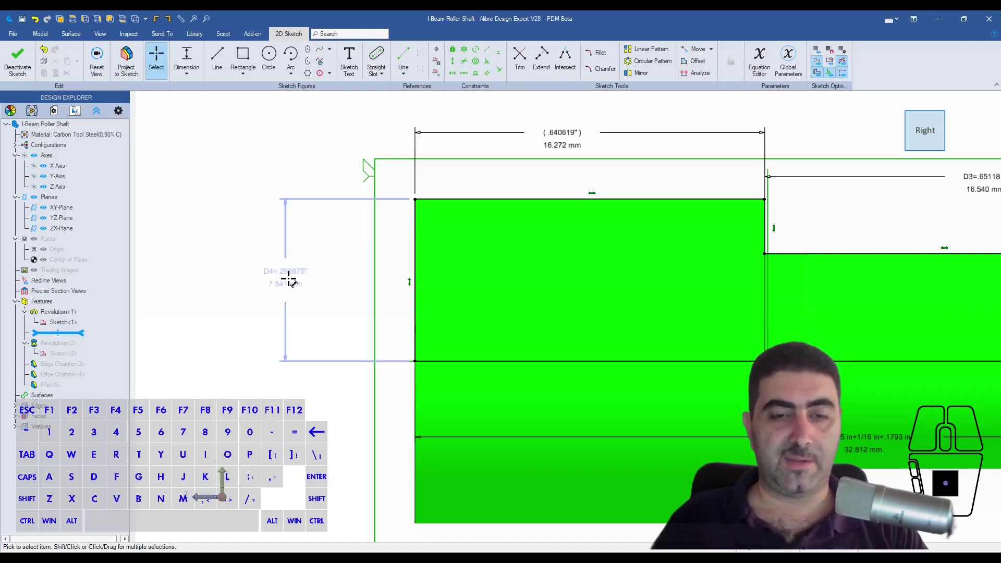
pyautogui.click(18, 62)
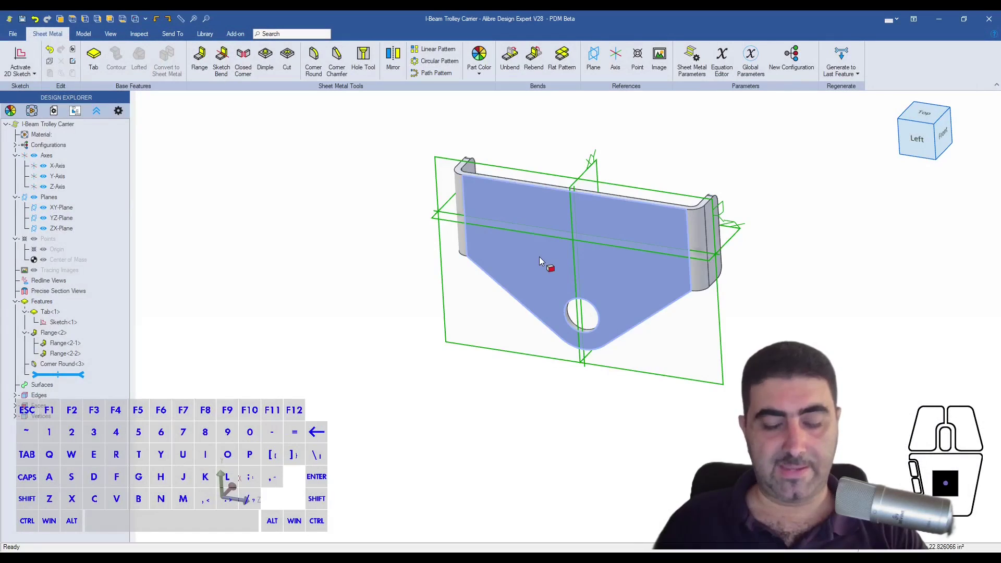
# Step: Start a sketch on the plate's outer face and project the tab's Sketch<1> onto it as reference figures, maintaining association to the source
pyautogui.doubleClick(540, 257)
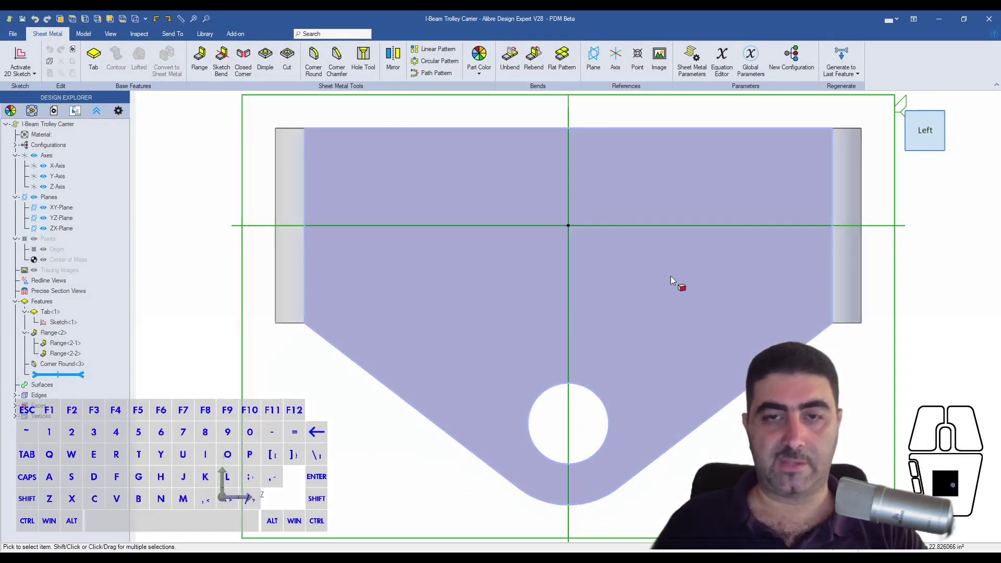
pyautogui.click(602, 268)
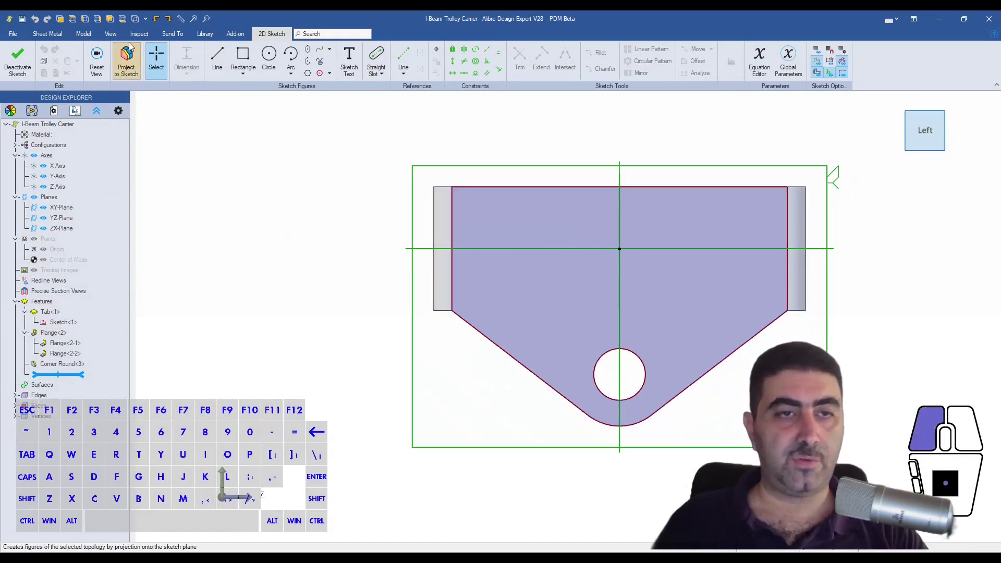
pyautogui.click(129, 52)
pyautogui.click(63, 322)
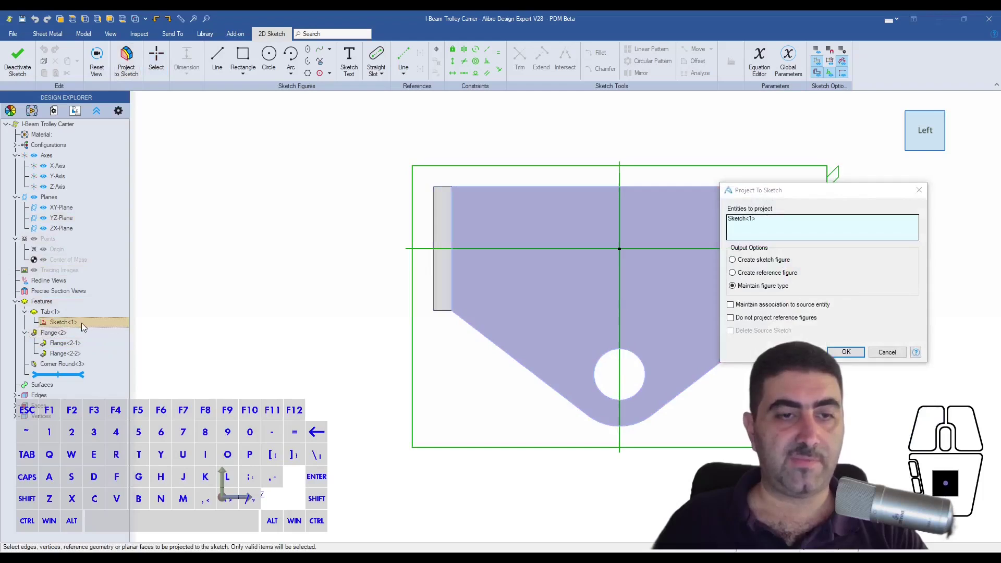
pyautogui.click(754, 275)
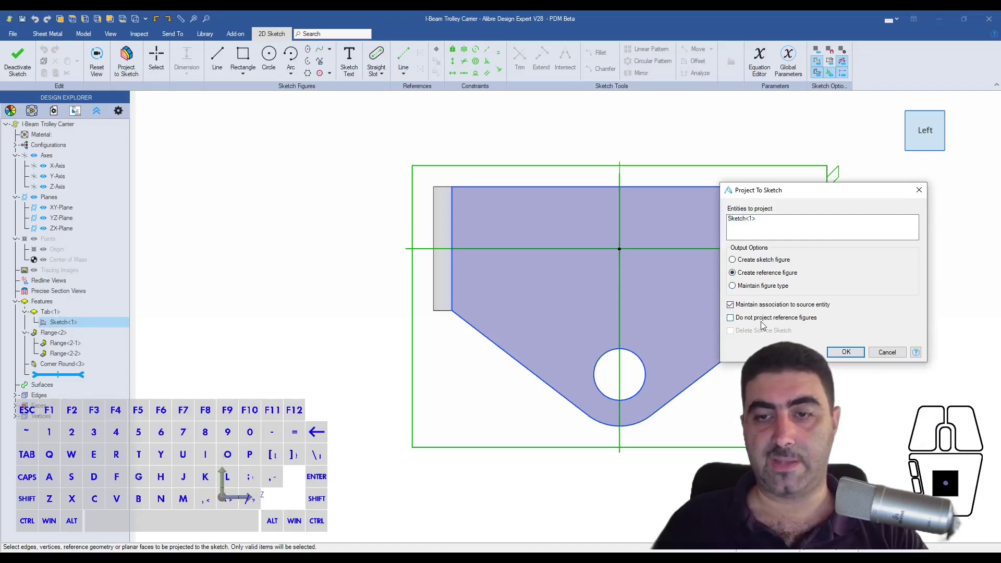
pyautogui.click(833, 354)
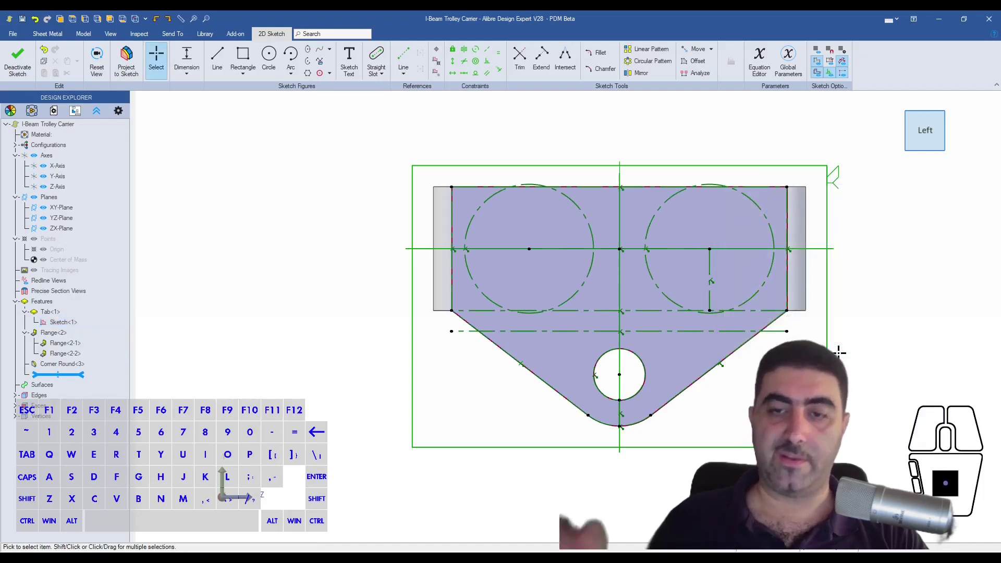
# Step: Draw two circles centered on the two roller reference circles and make them equal, about 1.14 in in diameter
pyautogui.scroll(2, 668, 240)
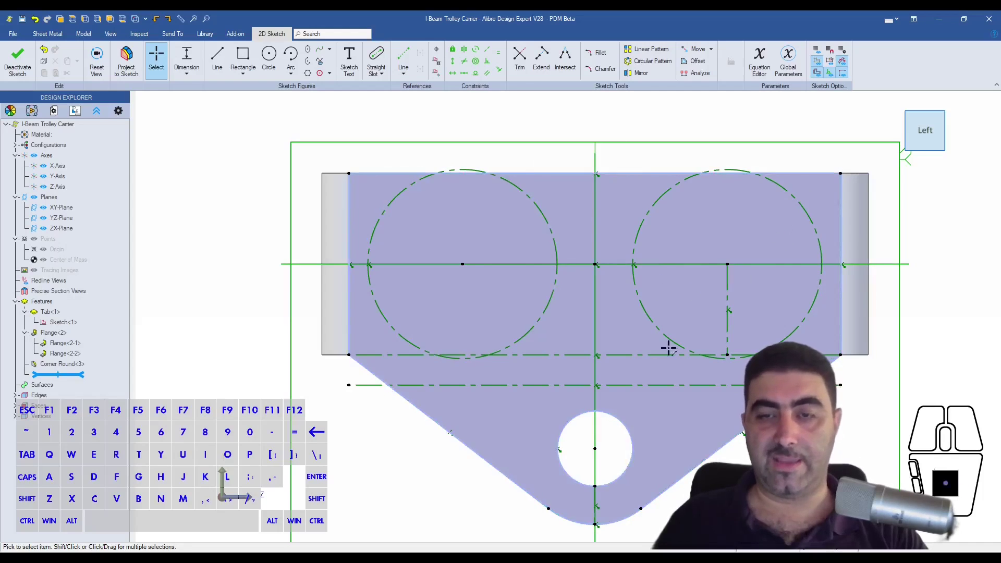
pyautogui.press('c')
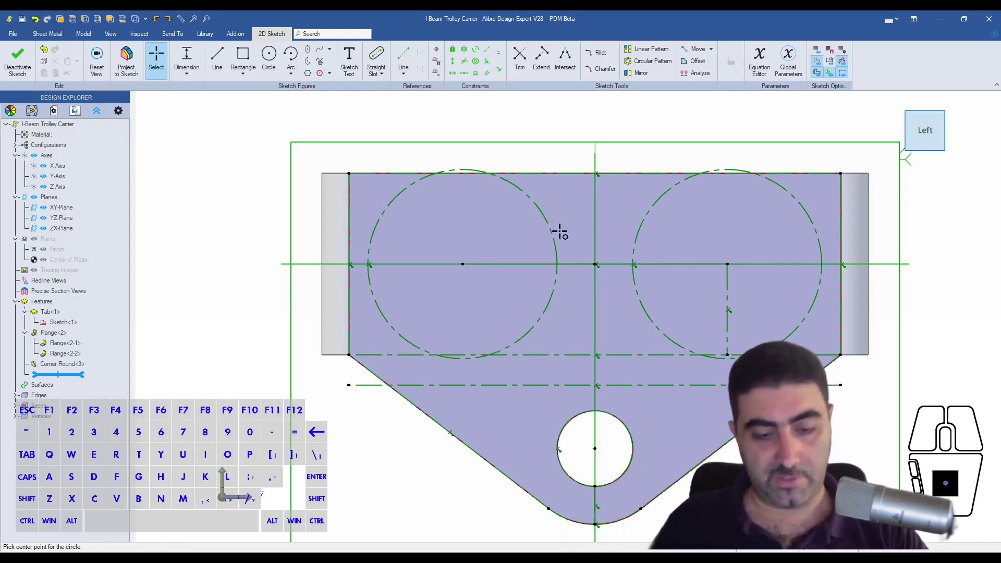
pyautogui.click(462, 265)
pyautogui.click(484, 294)
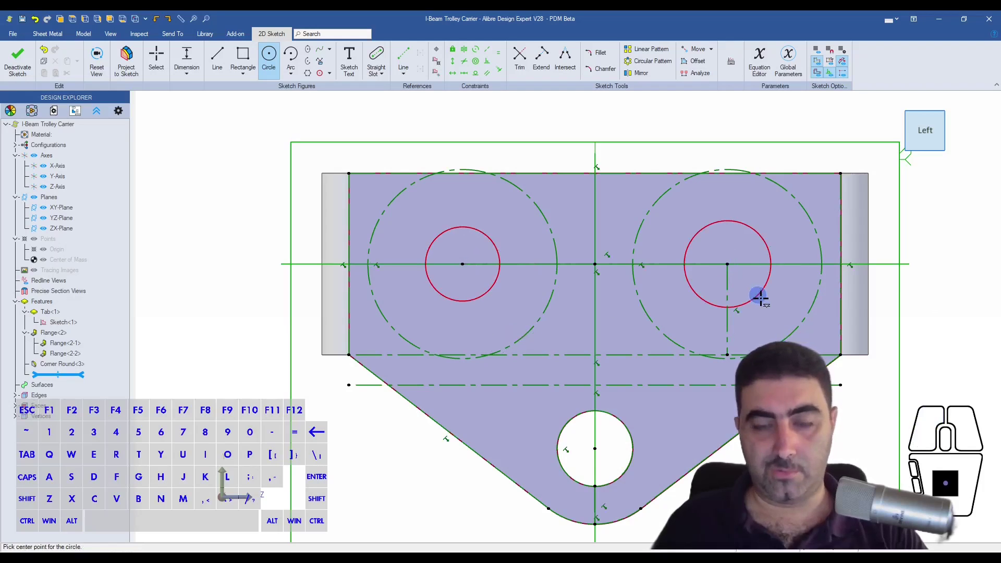
pyautogui.press('e')
pyautogui.click(711, 225)
pyautogui.click(490, 234)
pyautogui.press('Escape')
pyautogui.press('Escape')
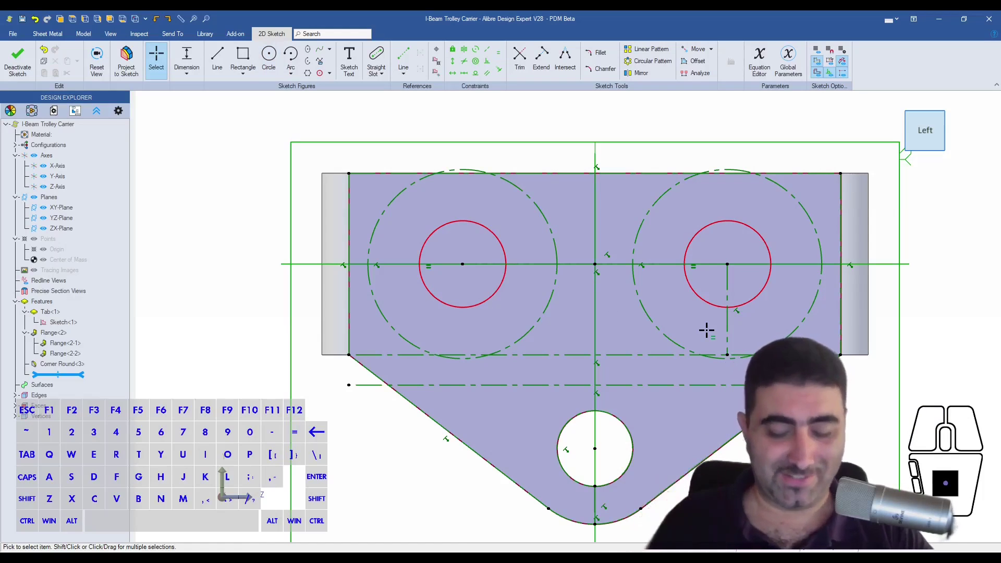
# Step: Dimension the left circle's diameter as 19/32 in and place the dimension text between the two circles
pyautogui.press('d')
pyautogui.click(496, 235)
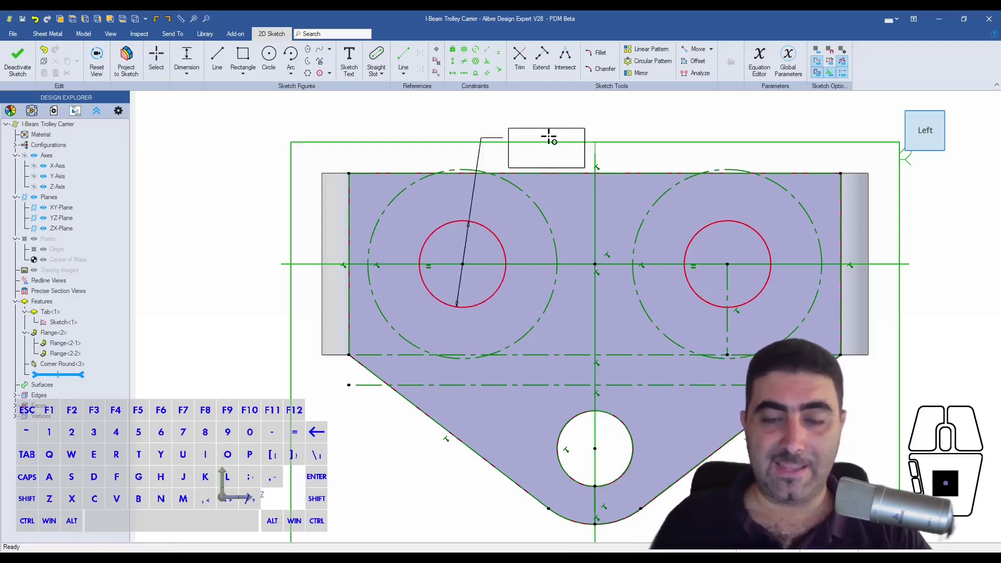
pyautogui.click(611, 121)
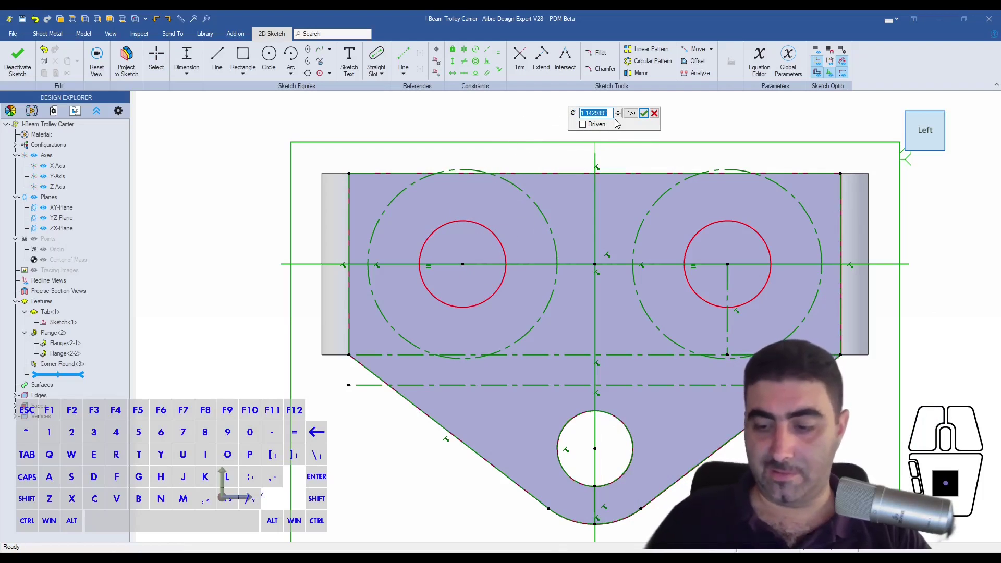
pyautogui.write('19/32')
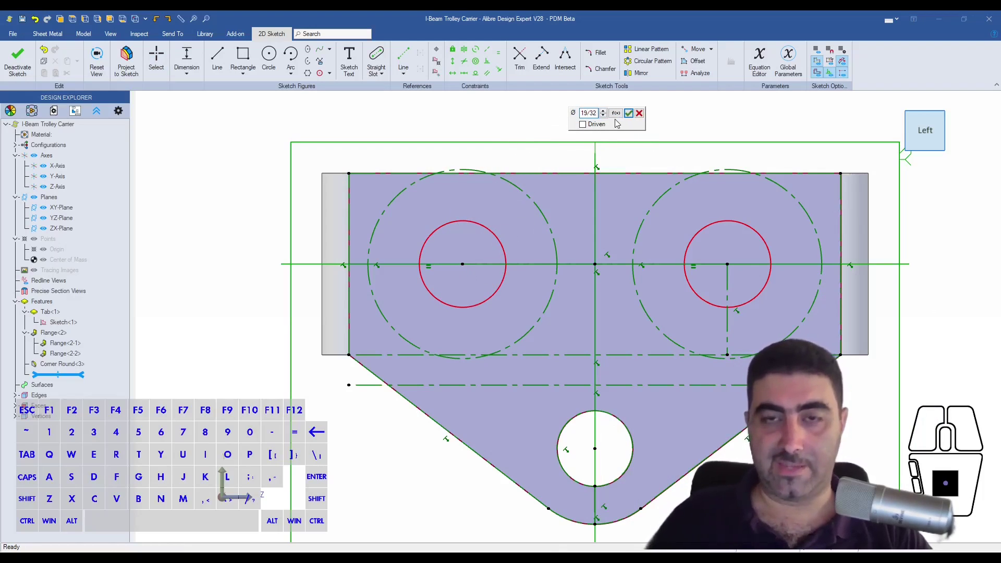
pyautogui.press('Return')
pyautogui.press('Escape')
pyautogui.moveTo(647, 130); pyautogui.dragTo(642, 193)
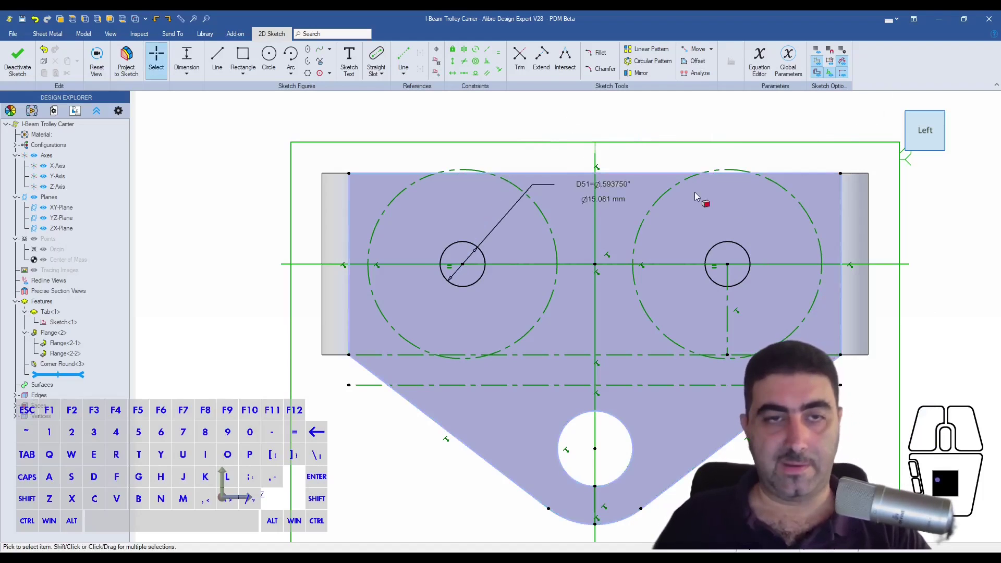
# Step: Cut the two roller shaft holes through the plate with the sketch, using type To Depth and depth AD_Thickness
pyautogui.rightClick(420, 102)
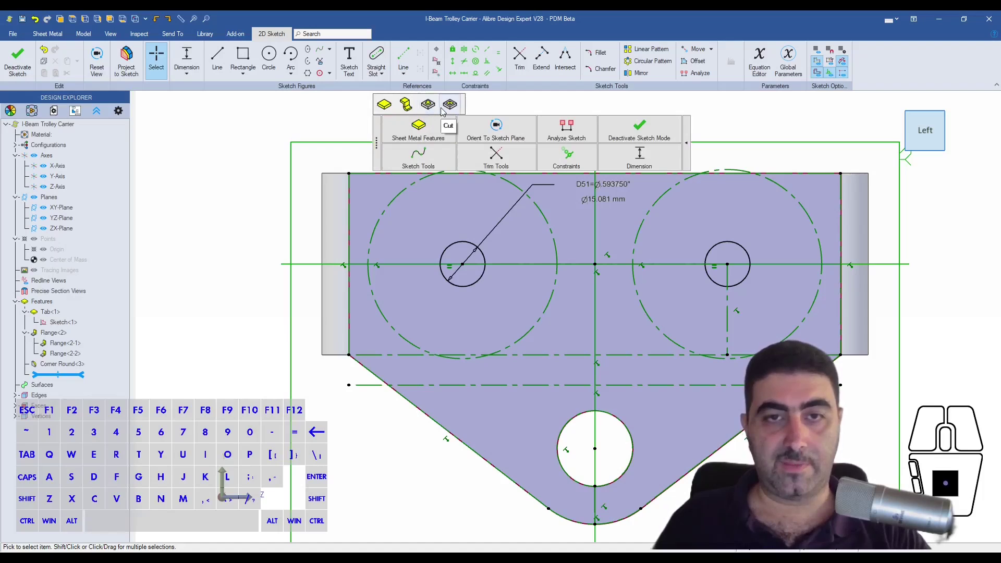
pyautogui.click(442, 111)
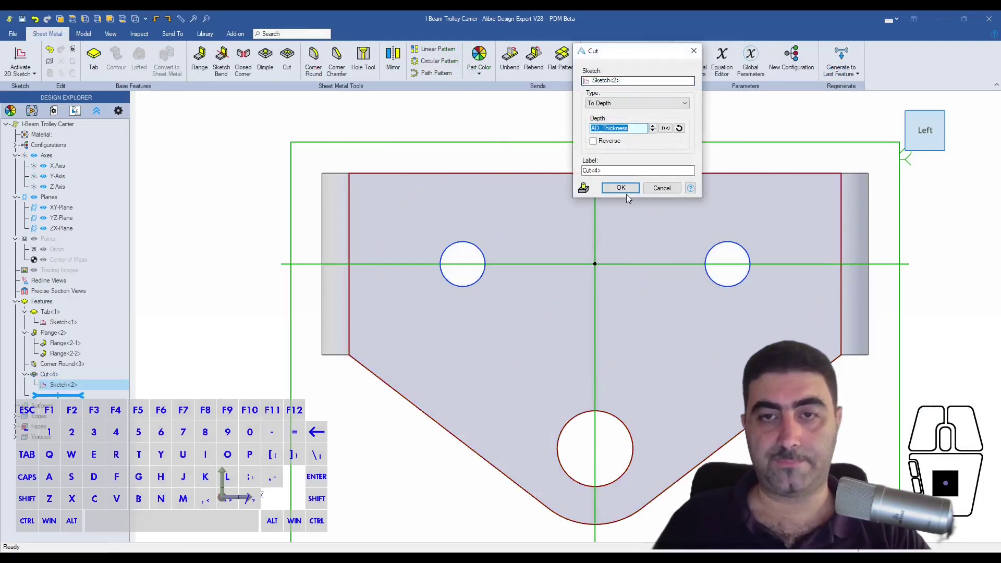
pyautogui.click(616, 188)
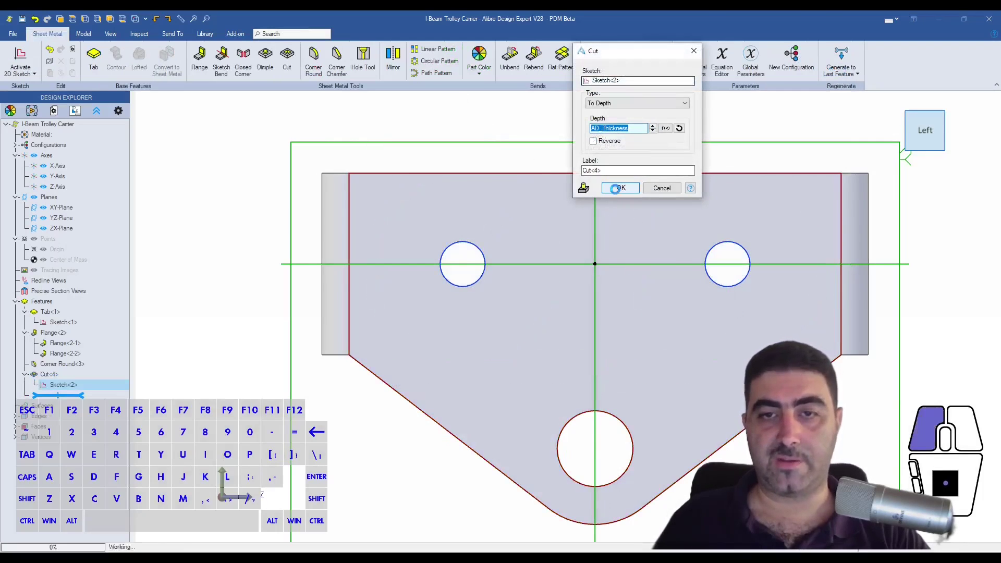
pyautogui.moveTo(715, 197); pyautogui.dragTo(651, 219, button='middle')
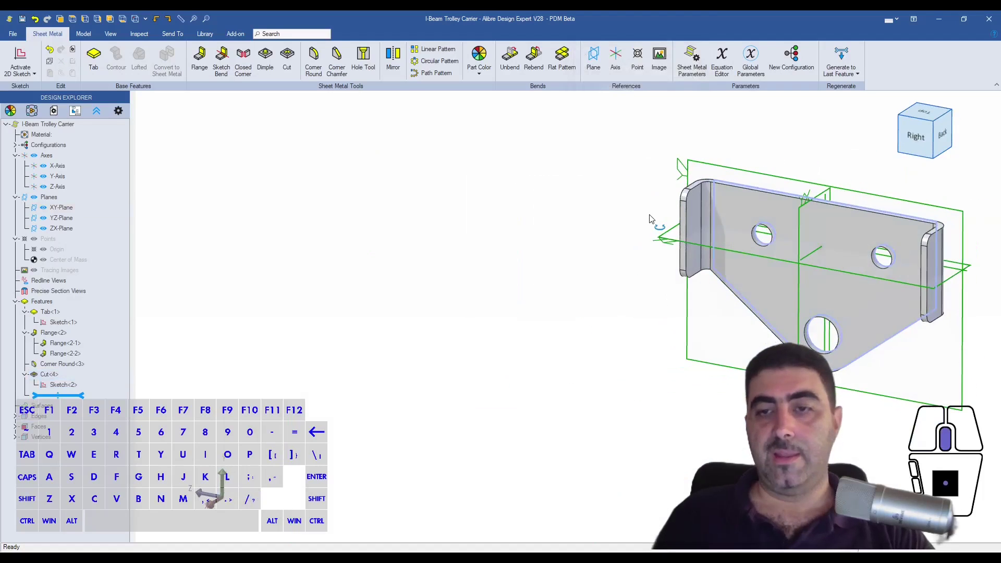
pyautogui.middleClick(494, 273)
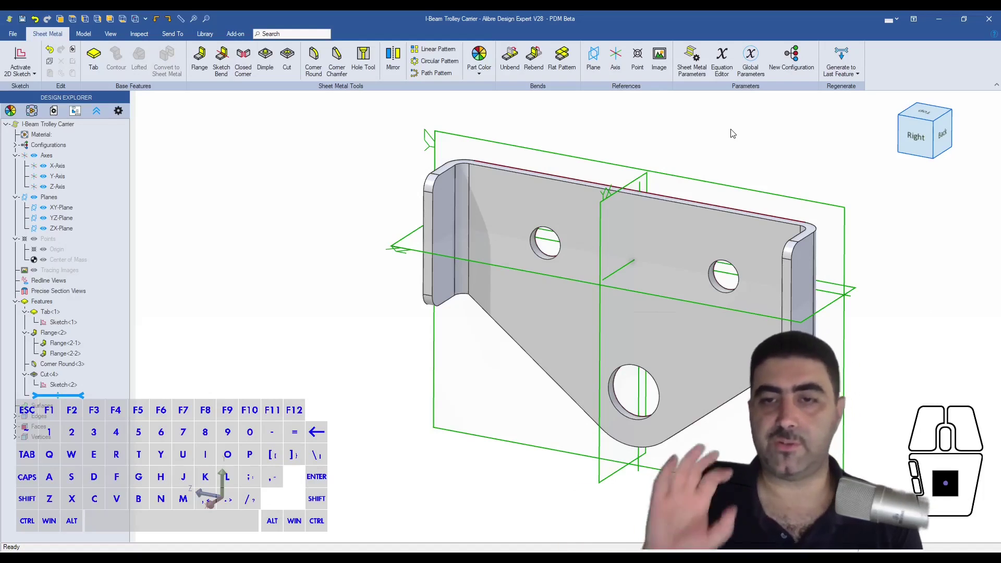
pyautogui.scroll(3, 715, 152)
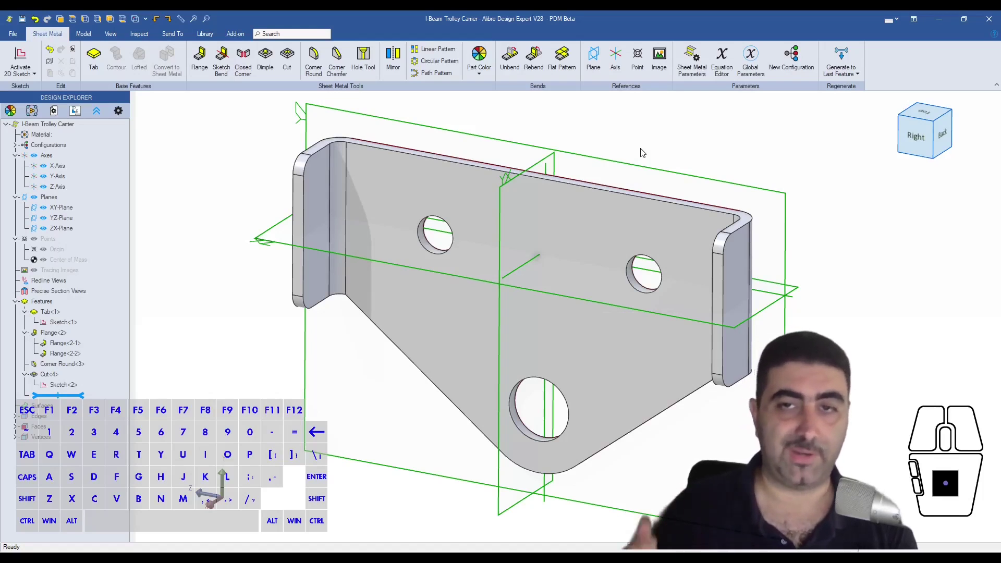
# Step: Set the part color to blue, starting from the basic blue swatch and adjusting its luminosity
pyautogui.click(479, 56)
pyautogui.click(563, 190)
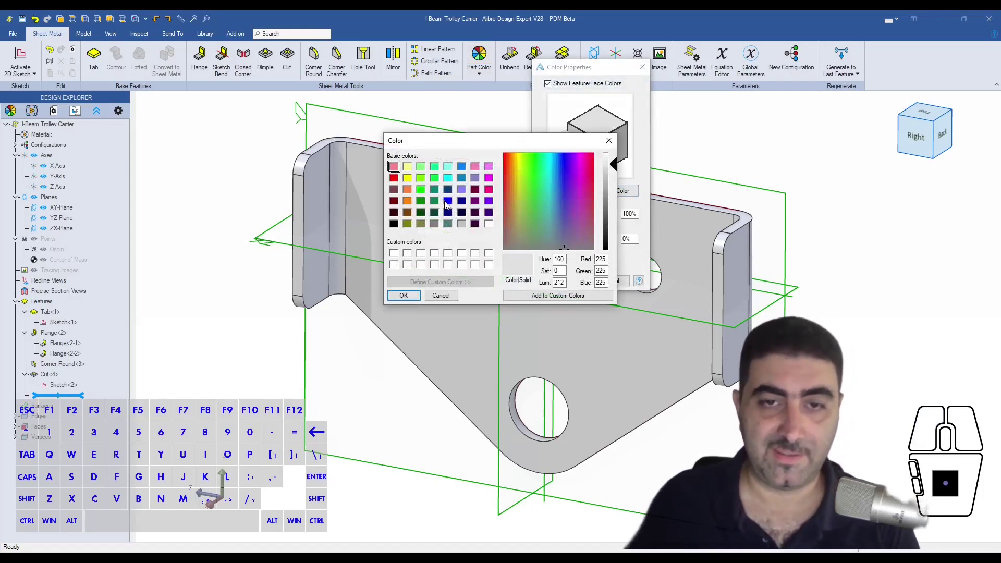
pyautogui.click(448, 201)
pyautogui.click(616, 204)
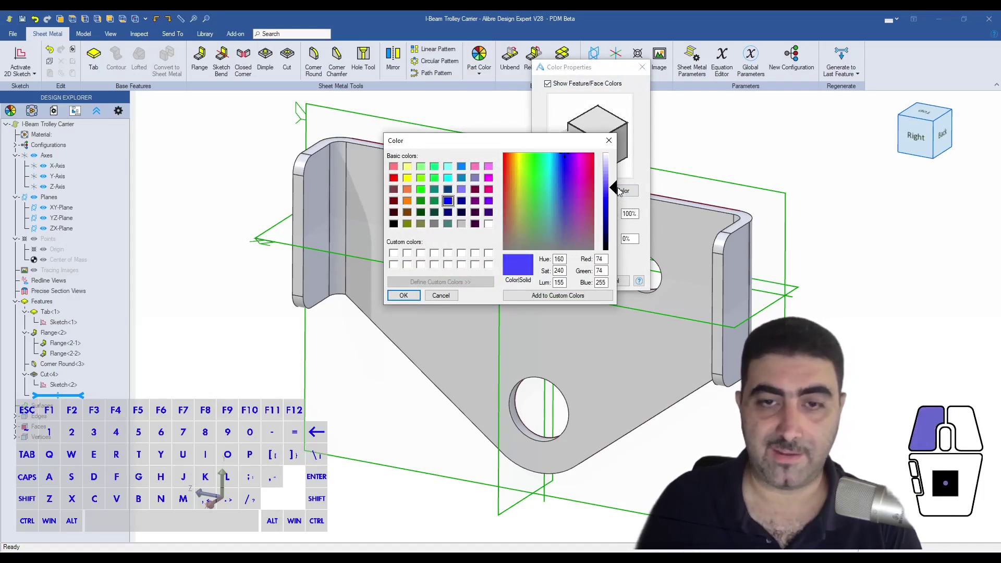
pyautogui.click(404, 296)
pyautogui.click(569, 278)
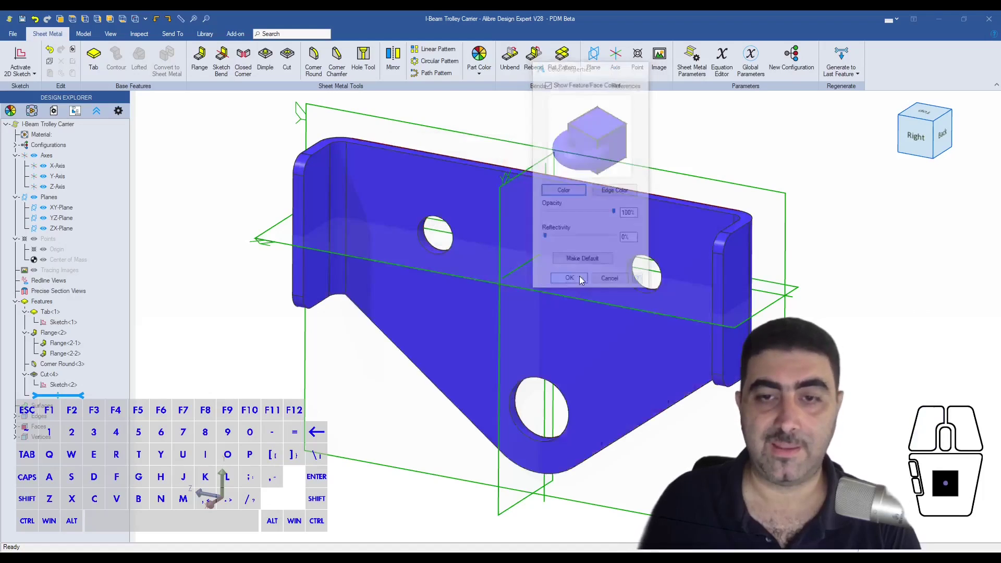
pyautogui.moveTo(522, 342); pyautogui.dragTo(493, 318, button='middle')
pyautogui.scroll(2, 493, 318)
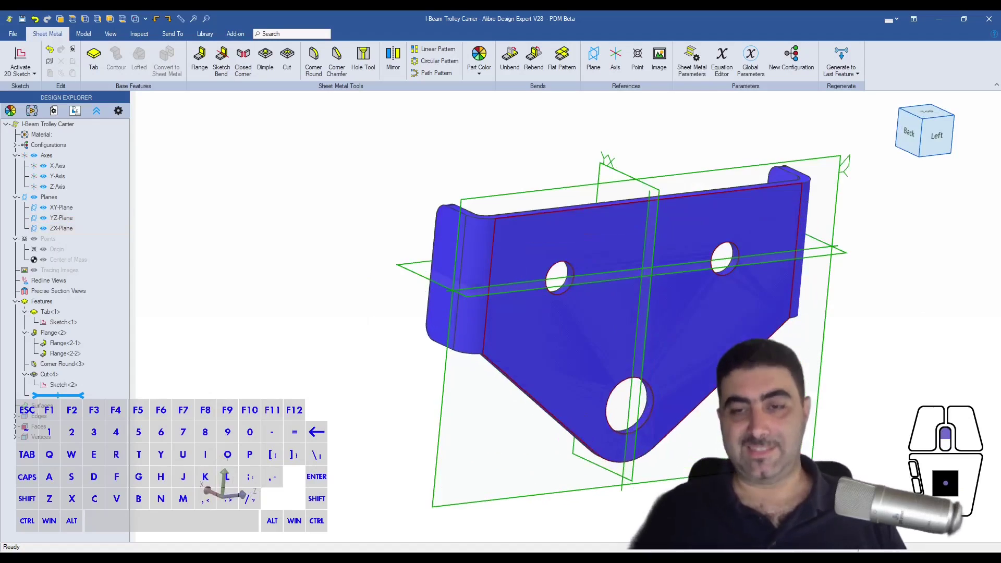
pyautogui.moveTo(735, 345)
pyautogui.mouseDown(button='middle')
pyautogui.moveTo(709, 341)
pyautogui.moveTo(720, 343)
pyautogui.mouseUp(button='middle')
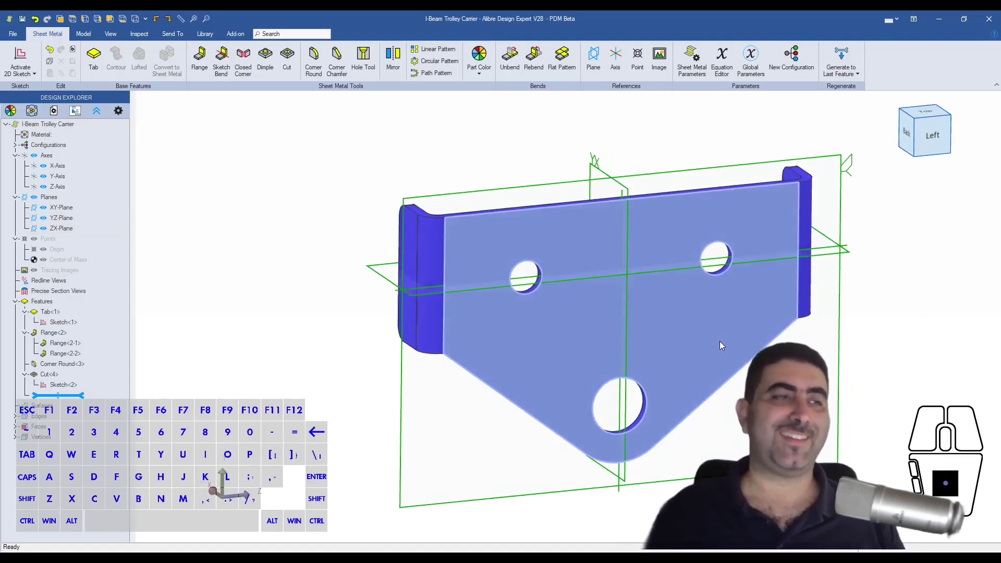
pyautogui.click(720, 344)
pyautogui.scroll(1, 950, 390)
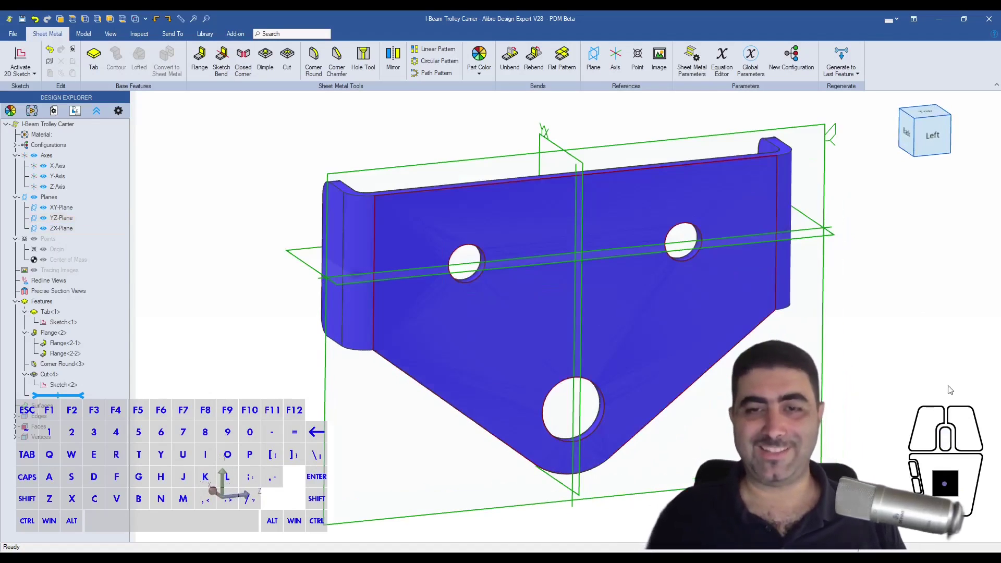
pyautogui.scroll(-1, 736, 416)
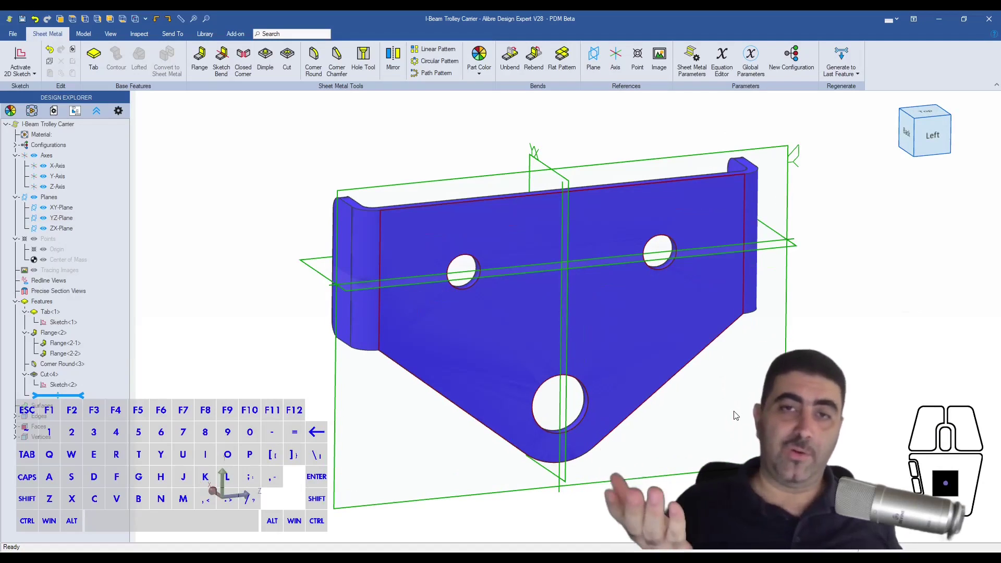